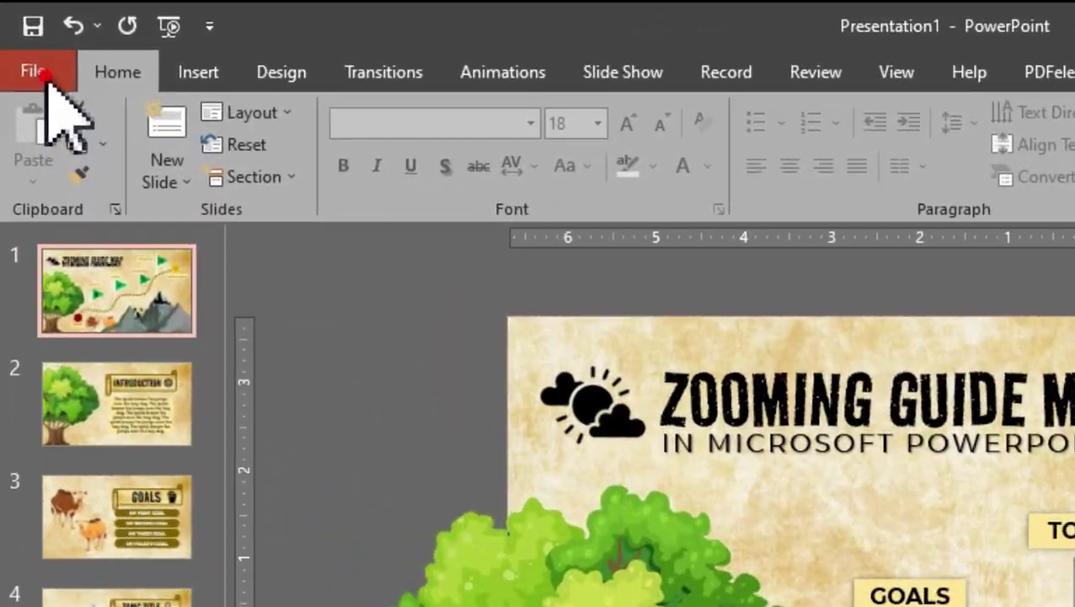
Leave the slide show and open the File backstage page of the Zooming Guide Map deck
{"action": "left_click", "coordinate": [21, 15]}
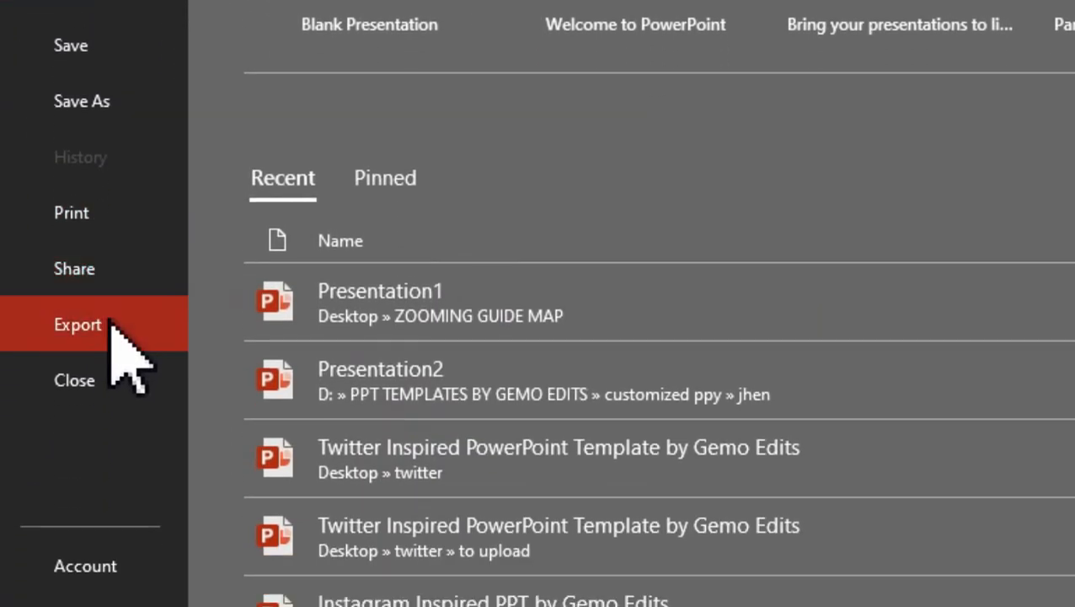
Look over Export > Create a Video, then choose Record from the beginning on the Record ribbon
{"action": "left_click", "coordinate": [79, 328]}
{"action": "left_click", "coordinate": [194, 228]}
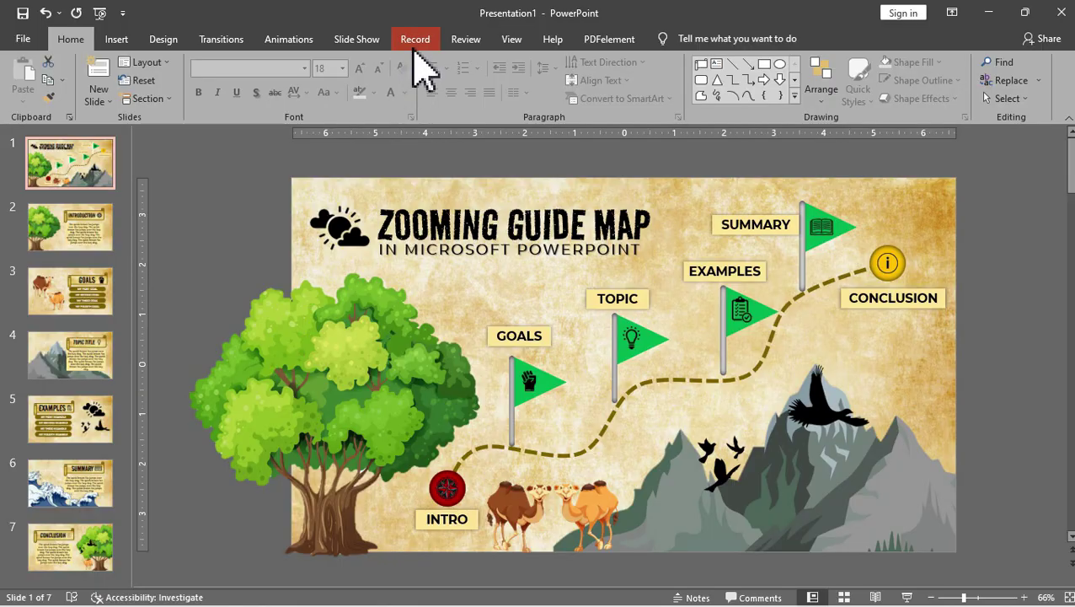
{"action": "left_click", "coordinate": [413, 42]}
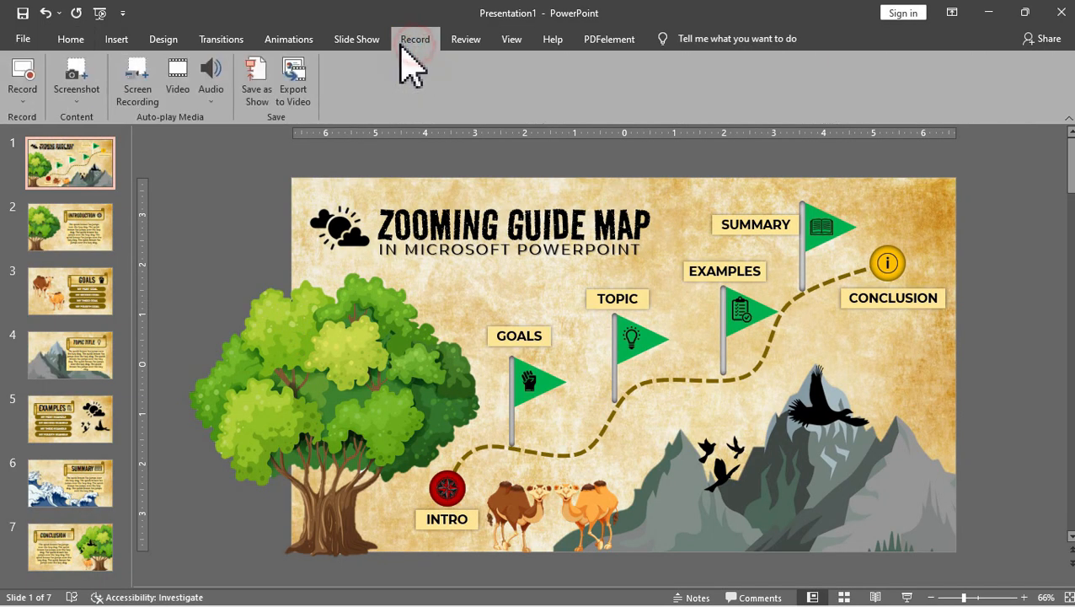
{"action": "left_click", "coordinate": [38, 189]}
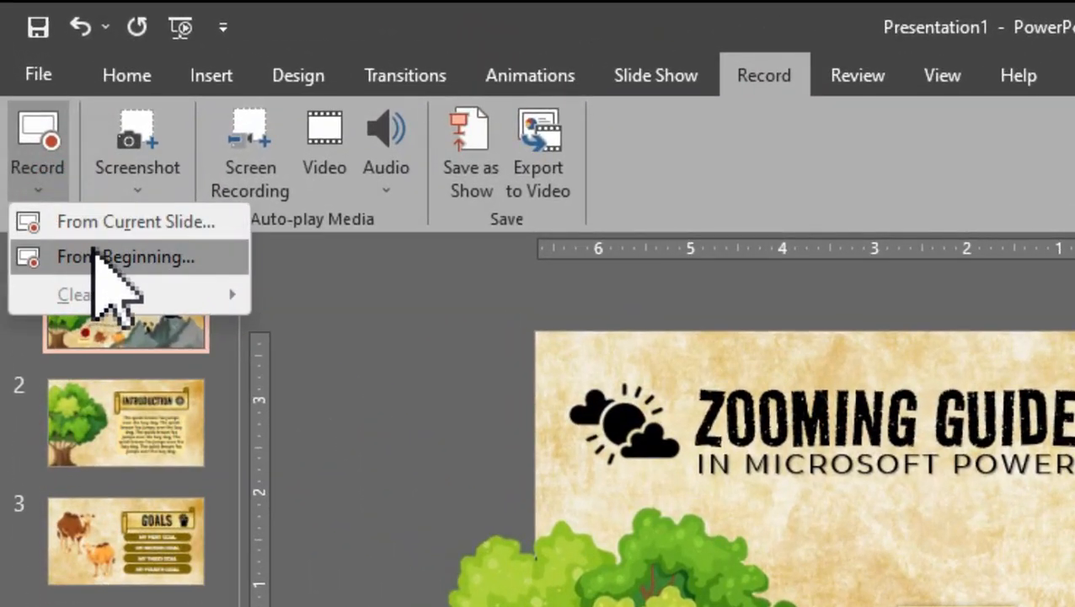
{"action": "left_click", "coordinate": [169, 257]}
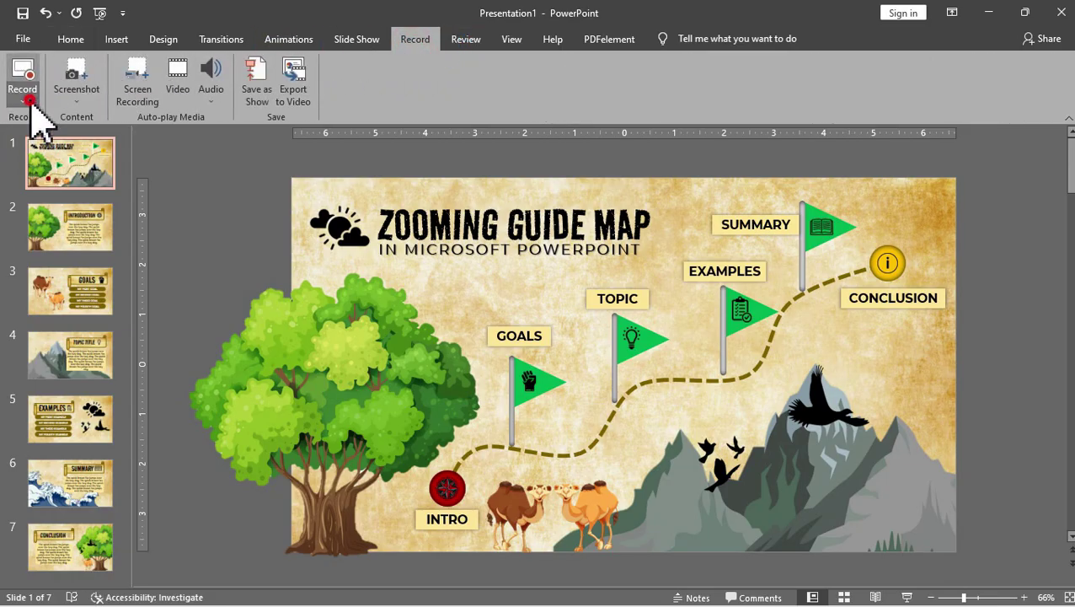
{"action": "left_click", "coordinate": [22, 100]}
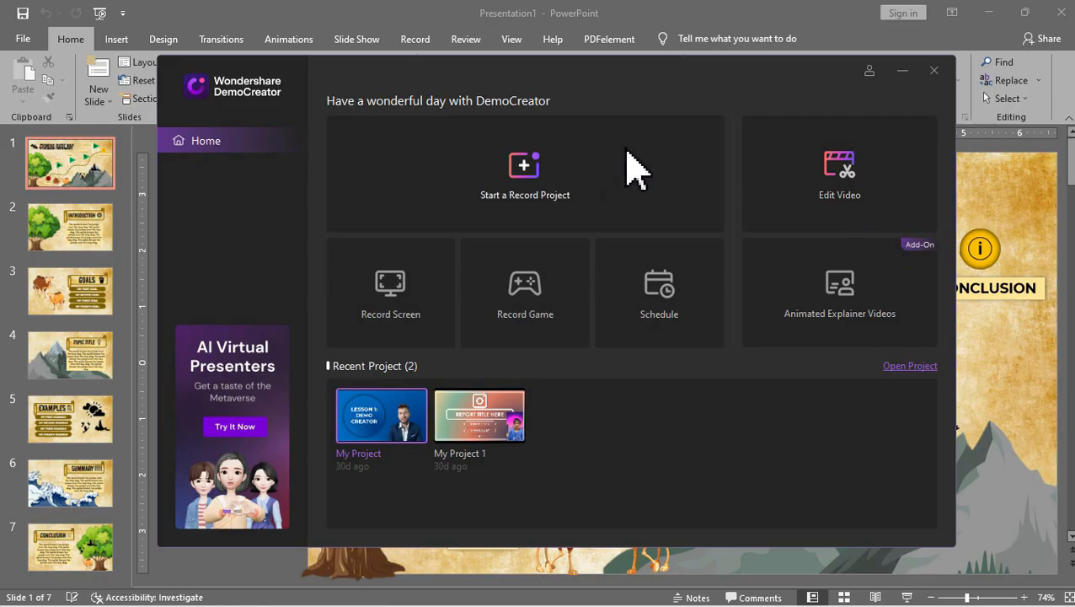
Start a DemoCreator record project set to Full screen and begin recording
{"action": "left_click", "coordinate": [529, 172]}
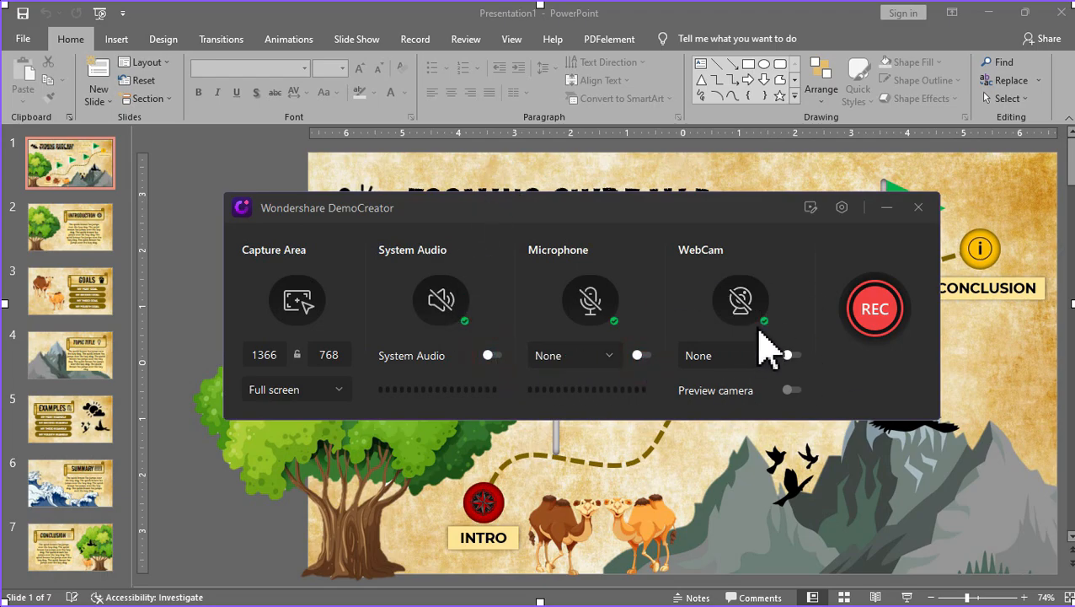
{"action": "left_click_drag", "start_coordinate": [1057, 589], "coordinate": [881, 517]}
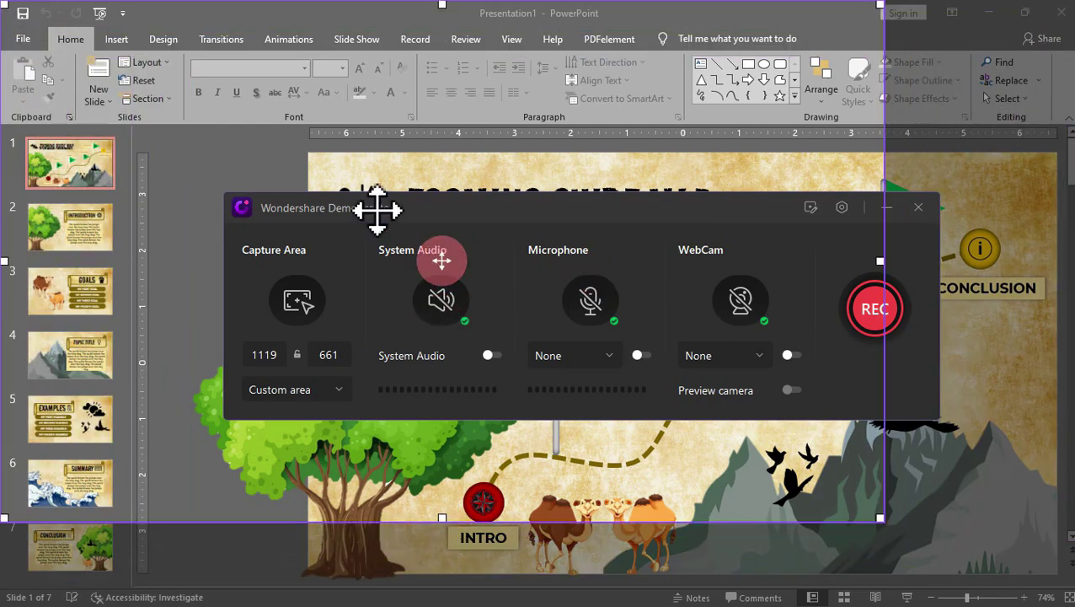
{"action": "left_click", "coordinate": [383, 209]}
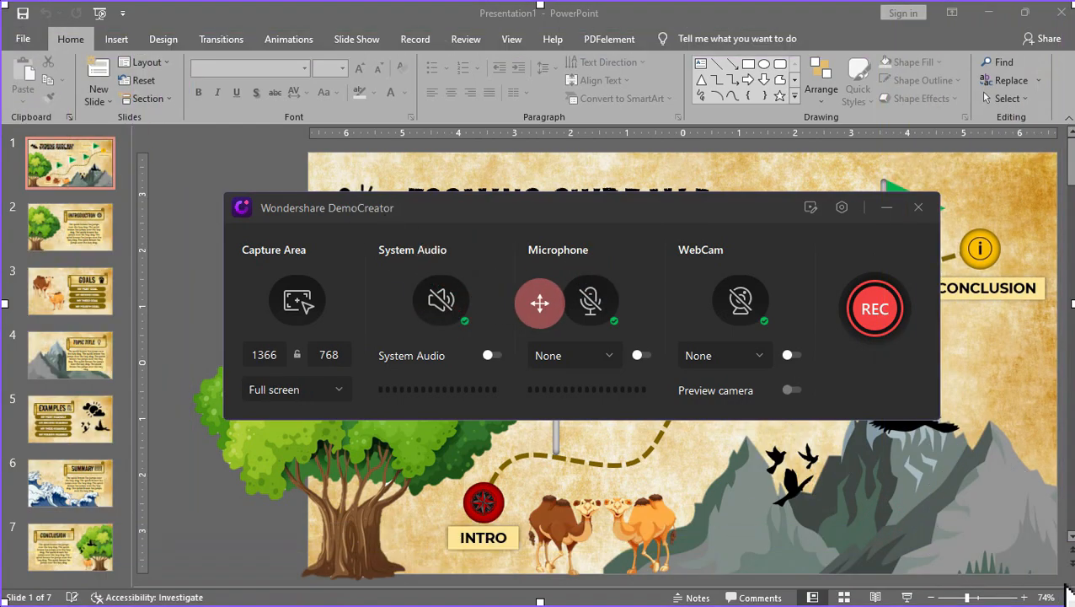
{"action": "left_click", "coordinate": [874, 309]}
Run the slide show, zoom into Goals, strike the four goals with the red pen, then stop recording
{"action": "left_click", "coordinate": [356, 39]}
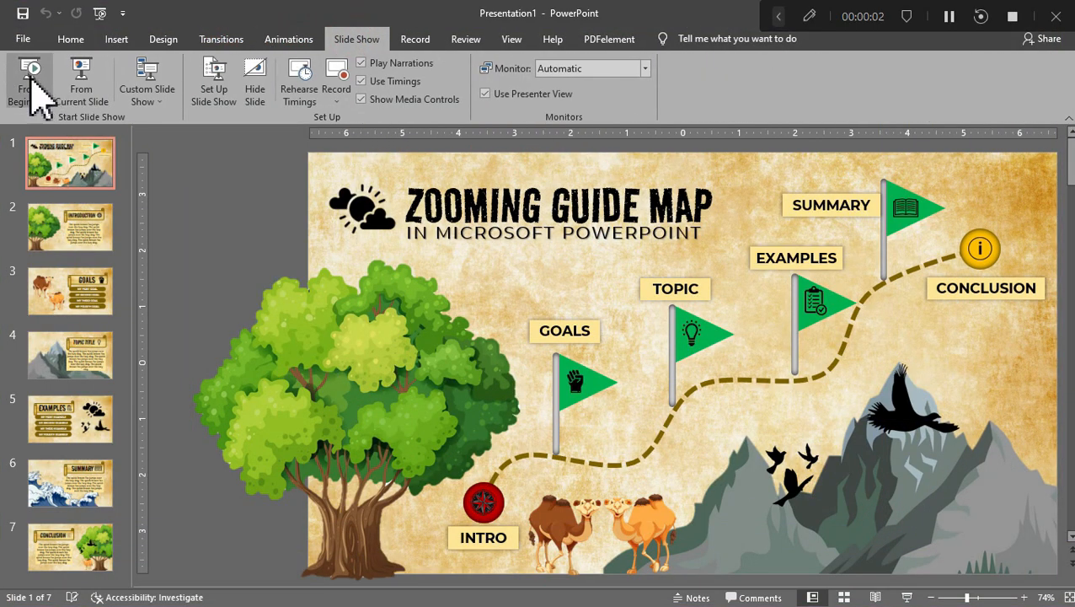
{"action": "left_click", "coordinate": [24, 84]}
{"action": "left_click", "coordinate": [390, 329]}
{"action": "left_click", "coordinate": [809, 17]}
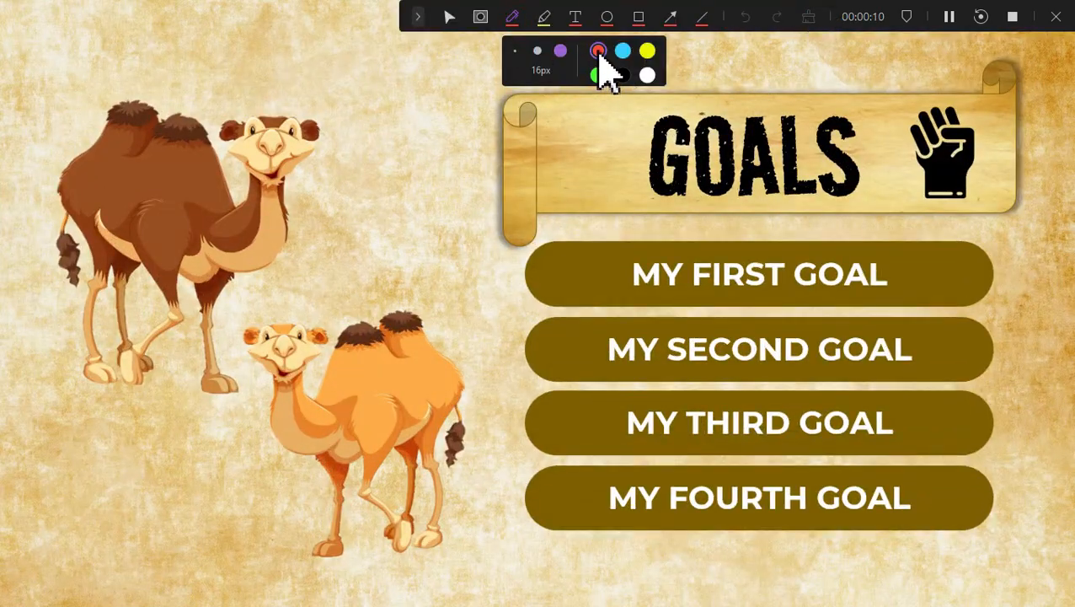
{"action": "left_click_drag", "start_coordinate": [593, 289], "coordinate": [674, 252]}
{"action": "left_click_drag", "start_coordinate": [590, 354], "coordinate": [665, 319]}
{"action": "left_click_drag", "start_coordinate": [594, 422], "coordinate": [666, 388]}
{"action": "left_click_drag", "start_coordinate": [589, 492], "coordinate": [603, 485]}
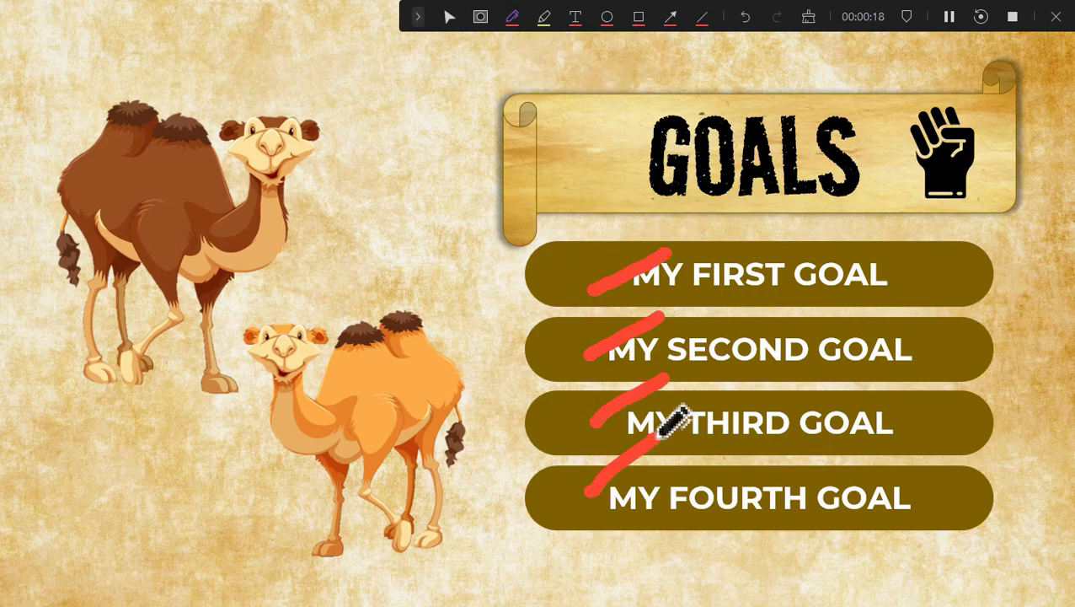
{"action": "left_click", "coordinate": [980, 17]}
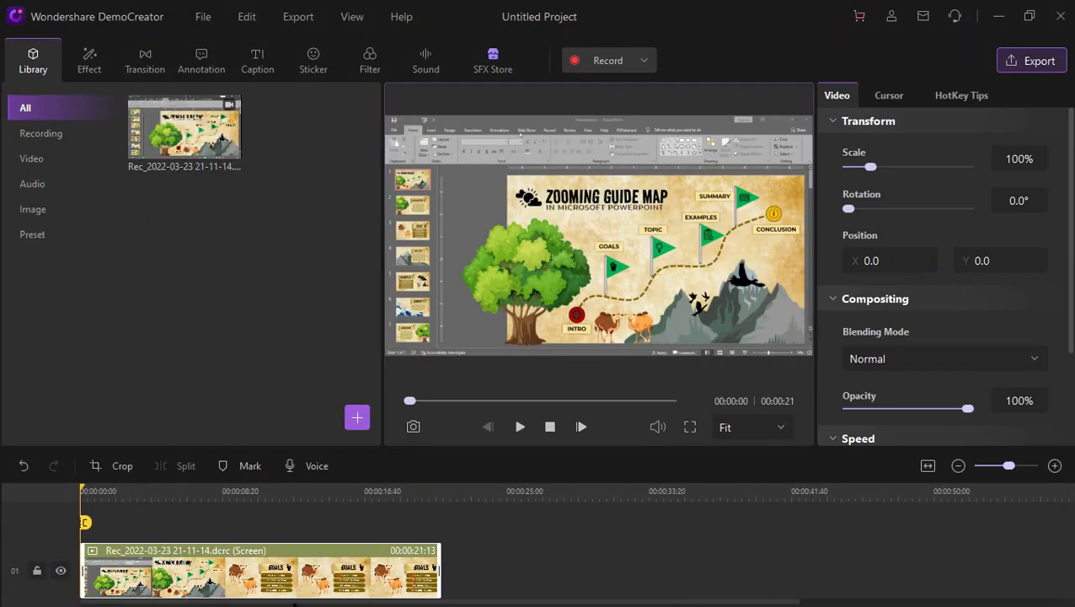
Preview the clip, then keep the recorder at 60 fps and High quality in Advanced Settings
{"action": "left_click", "coordinate": [101, 497]}
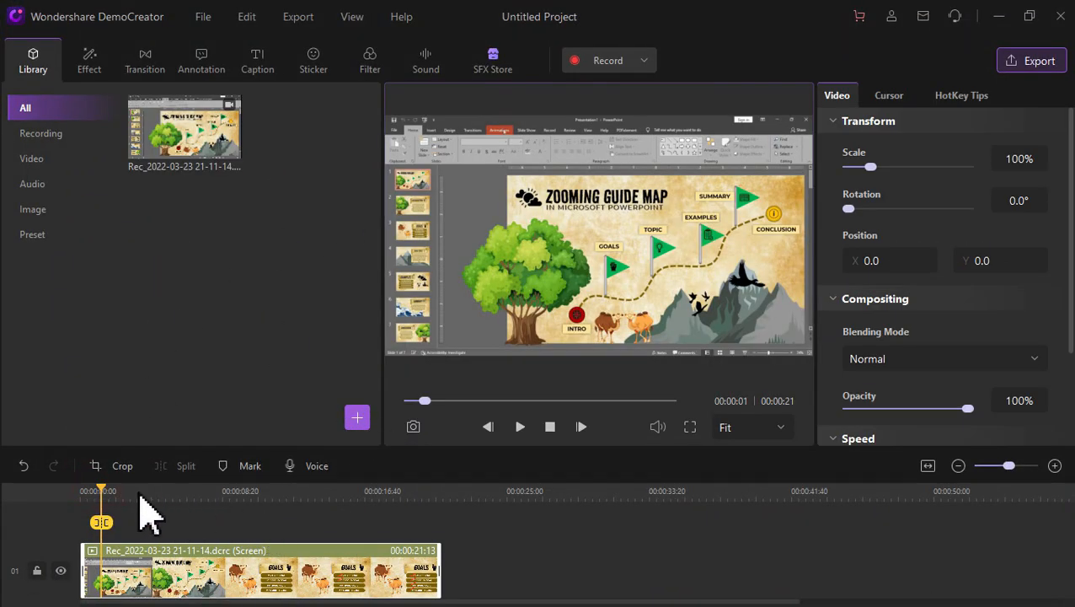
{"action": "mouse_move", "coordinate": [101, 522]}
{"action": "left_mouse_down"}
{"action": "mouse_move", "coordinate": [337, 523]}
{"action": "mouse_move", "coordinate": [80, 523]}
{"action": "left_mouse_up"}
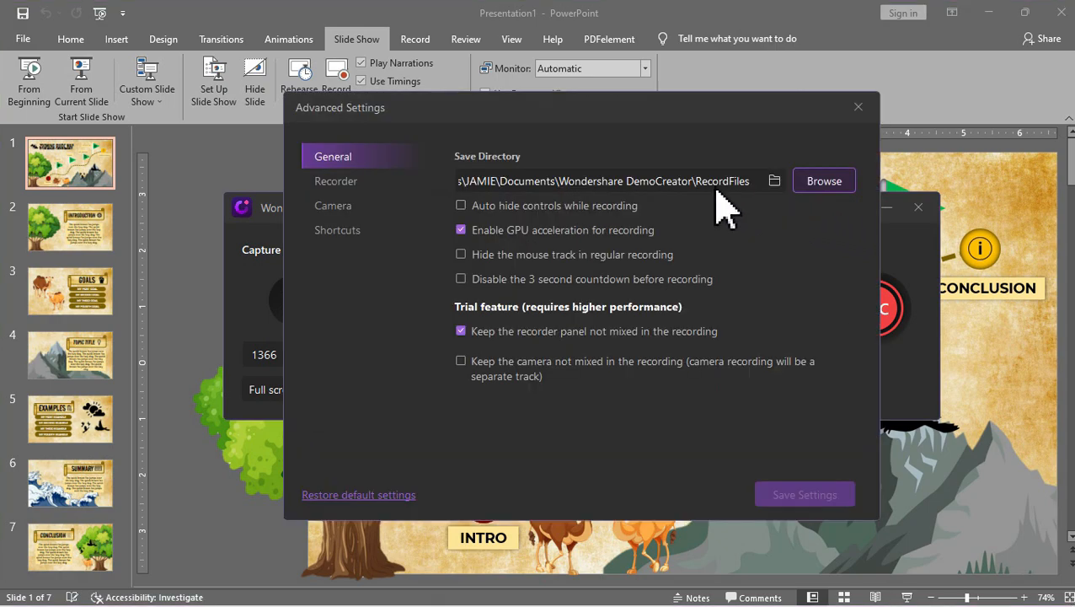
{"action": "left_click", "coordinate": [354, 187]}
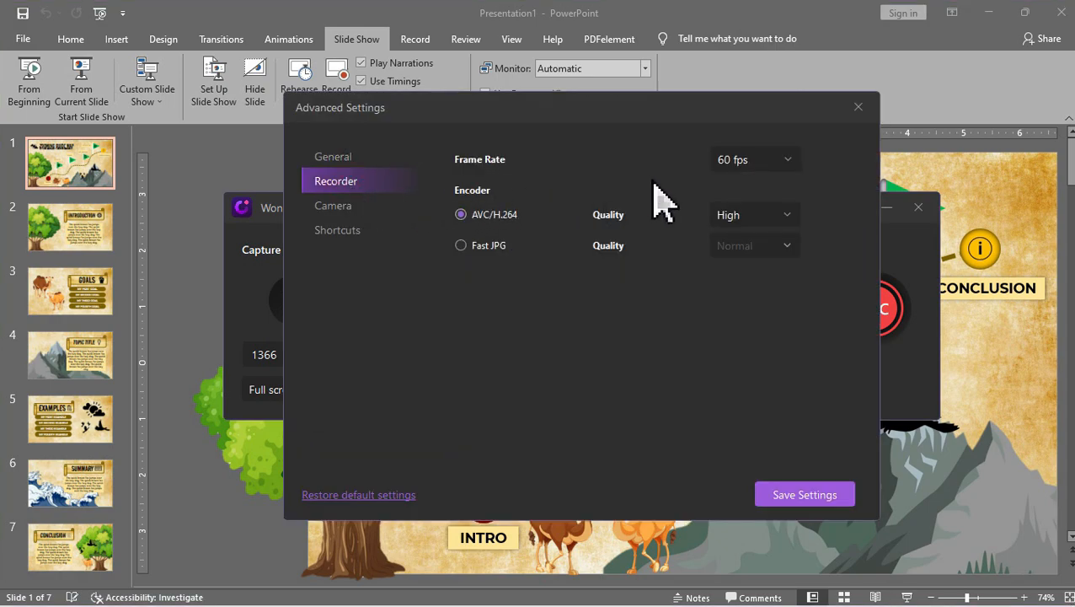
{"action": "left_click", "coordinate": [787, 161]}
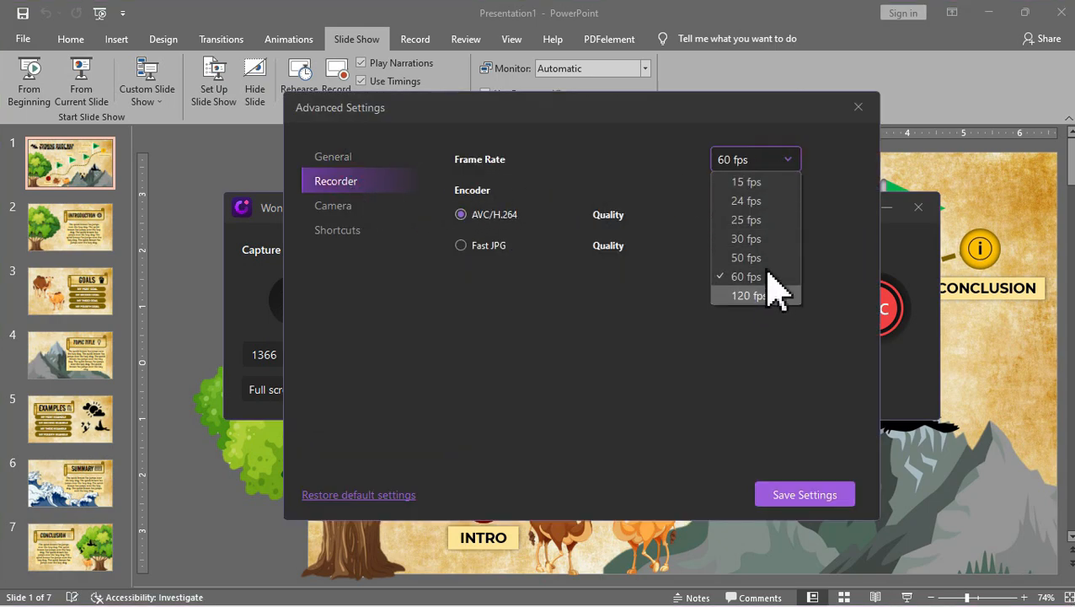
{"action": "left_click", "coordinate": [767, 278]}
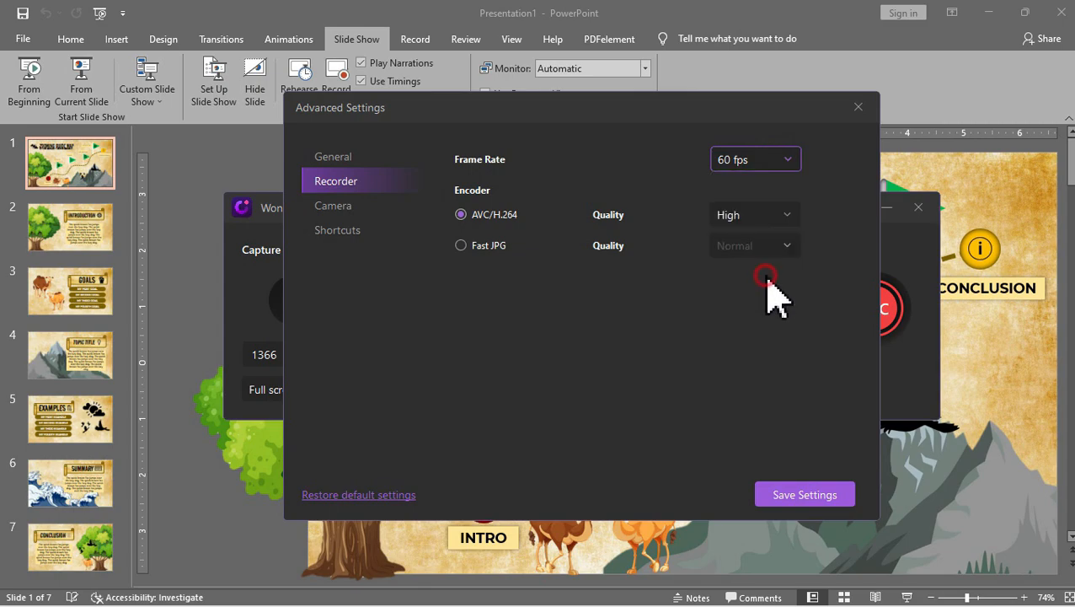
{"action": "left_click", "coordinate": [783, 217]}
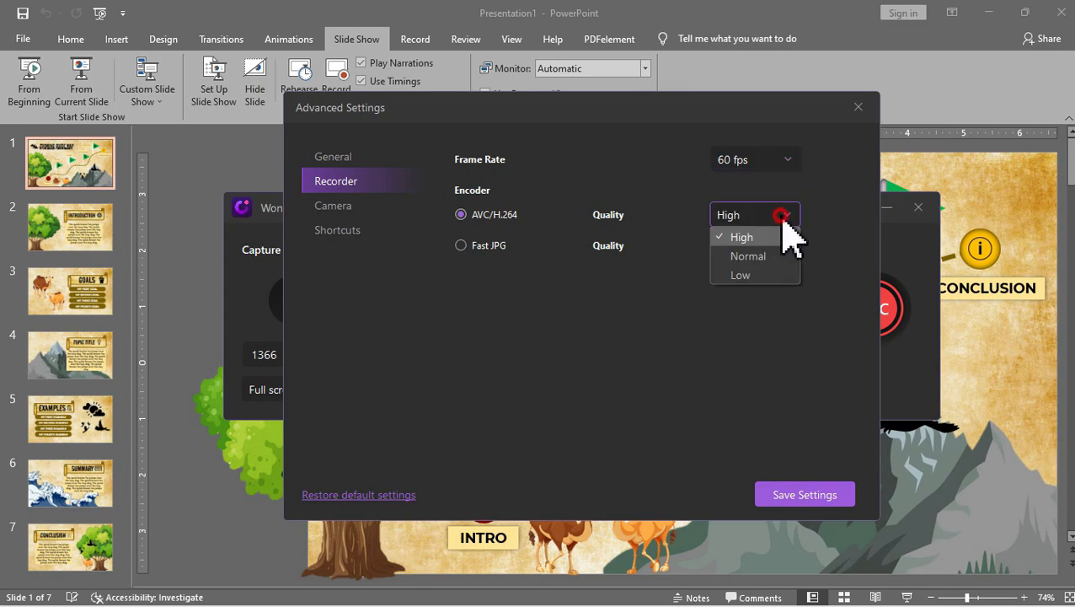
{"action": "left_click", "coordinate": [787, 217]}
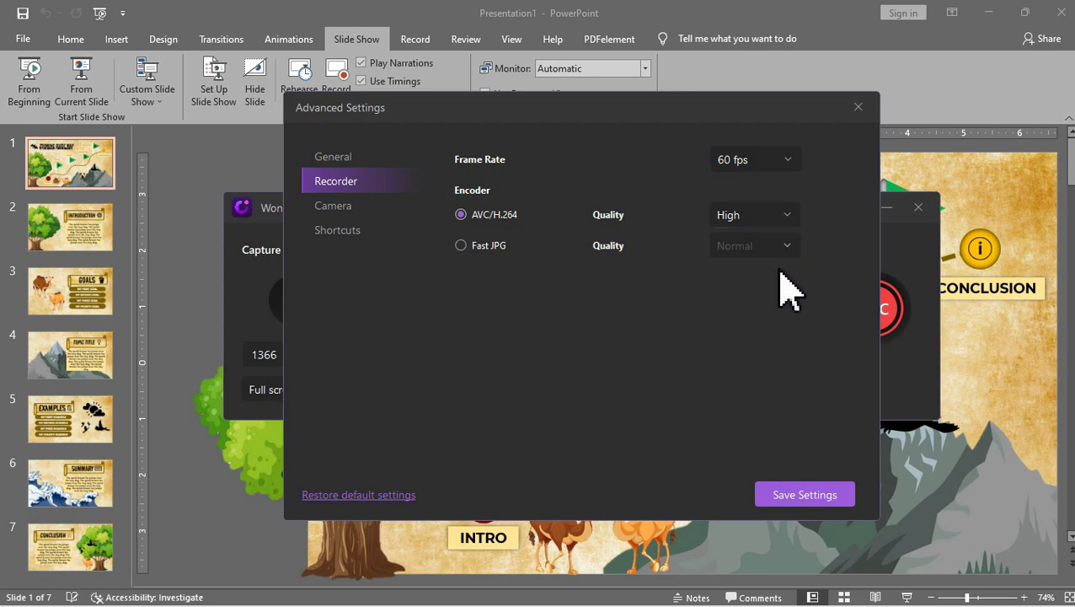
Save the recorder settings, start a new recording and preview its first second
{"action": "left_click", "coordinate": [805, 495]}
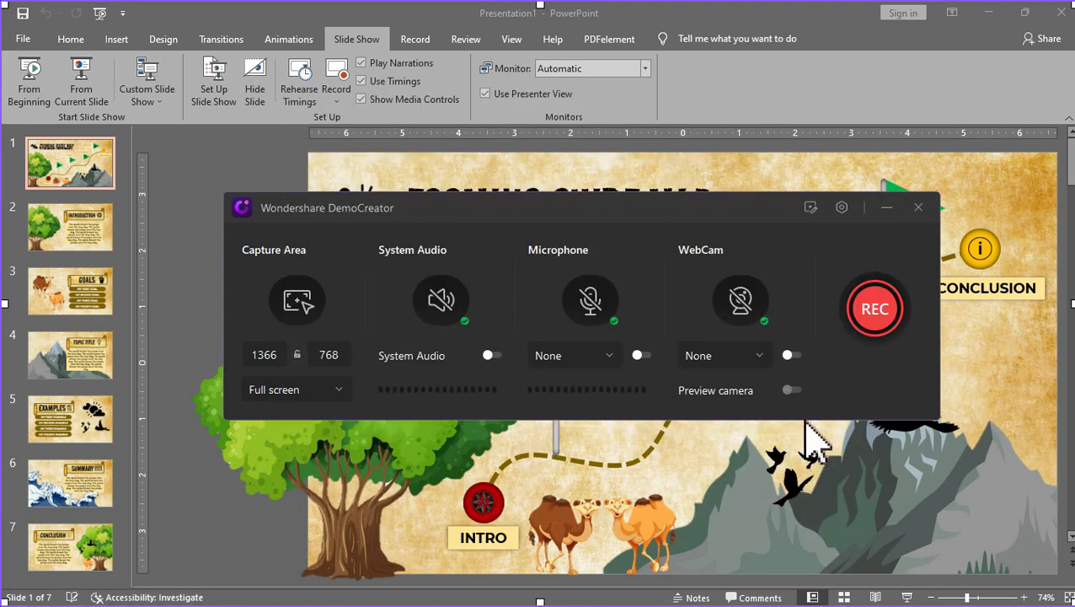
{"action": "left_click", "coordinate": [877, 310]}
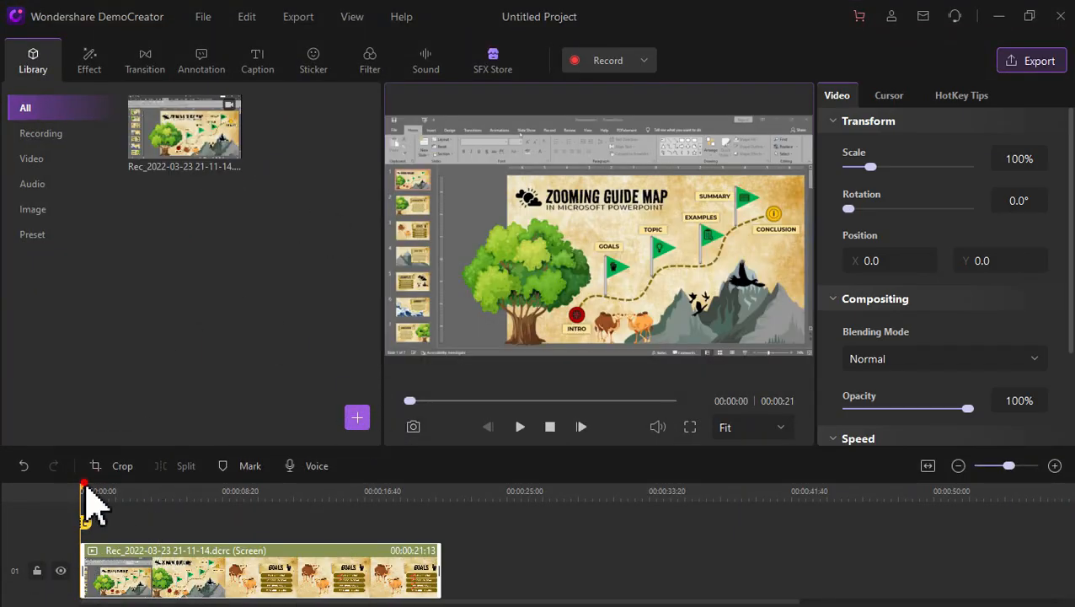
{"action": "mouse_move", "coordinate": [85, 490]}
{"action": "left_mouse_down"}
{"action": "mouse_move", "coordinate": [406, 490]}
{"action": "mouse_move", "coordinate": [81, 522]}
{"action": "left_mouse_up"}
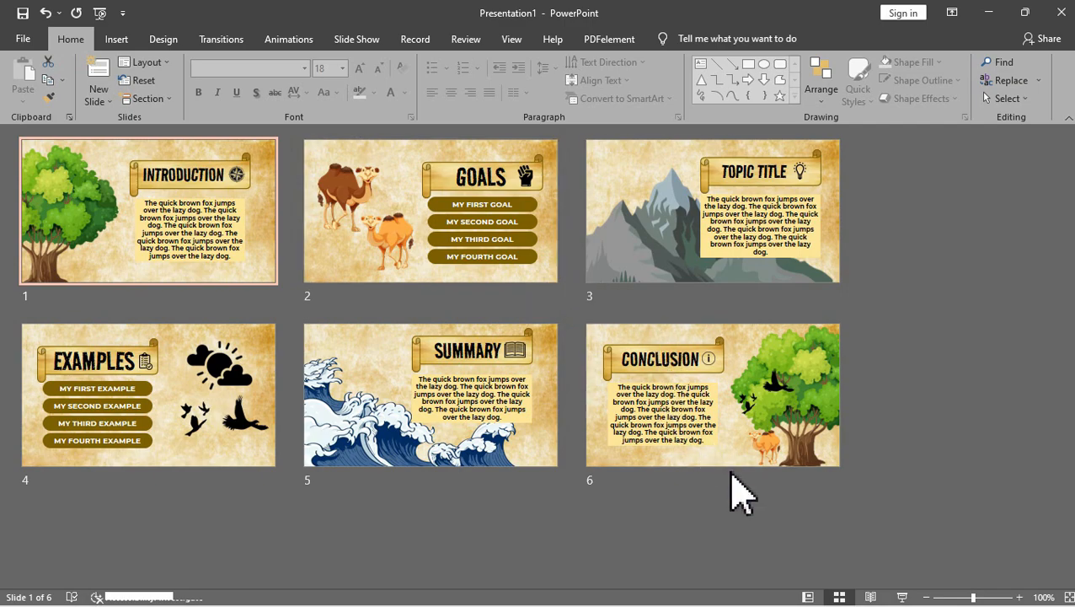
Return to normal view and flip through the slides from Goals to Conclusion
{"action": "left_click", "coordinate": [808, 597]}
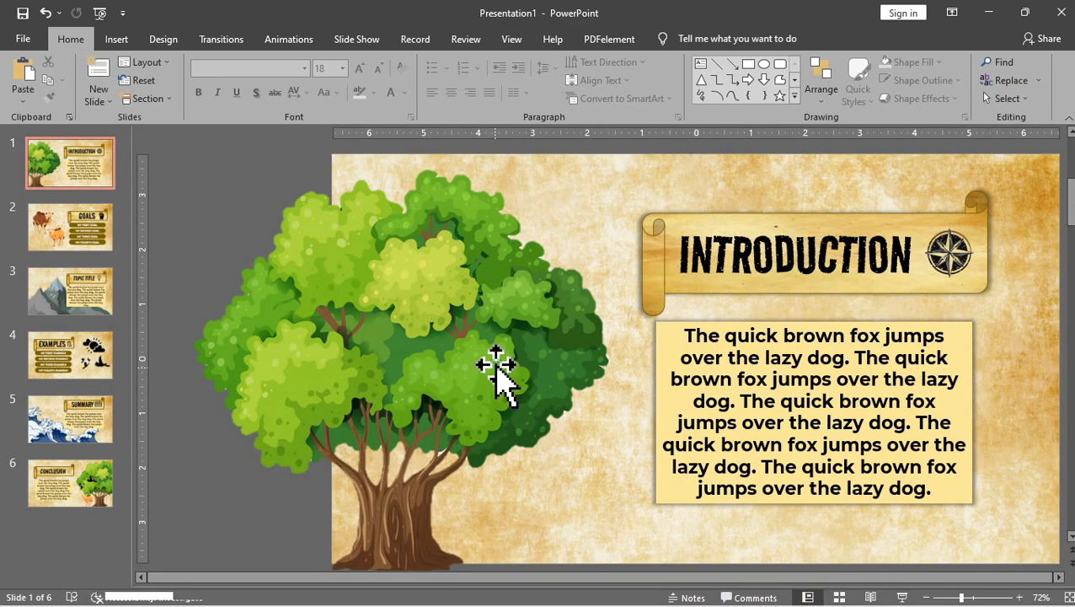
{"action": "left_click", "coordinate": [82, 228]}
{"action": "left_click", "coordinate": [82, 292]}
{"action": "left_click", "coordinate": [84, 354]}
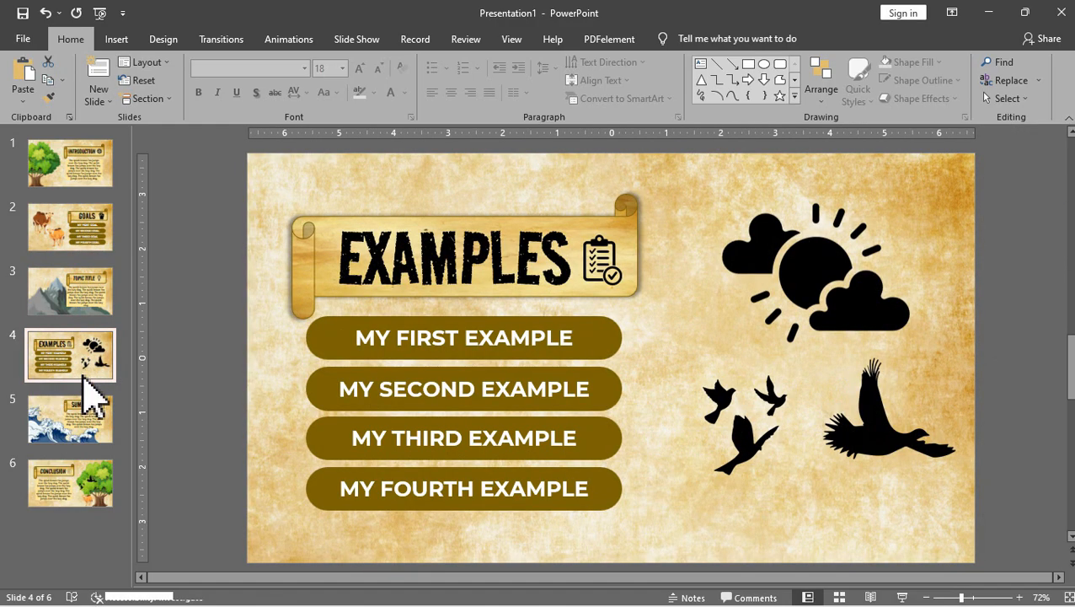
{"action": "left_click", "coordinate": [84, 417]}
{"action": "left_click", "coordinate": [80, 484]}
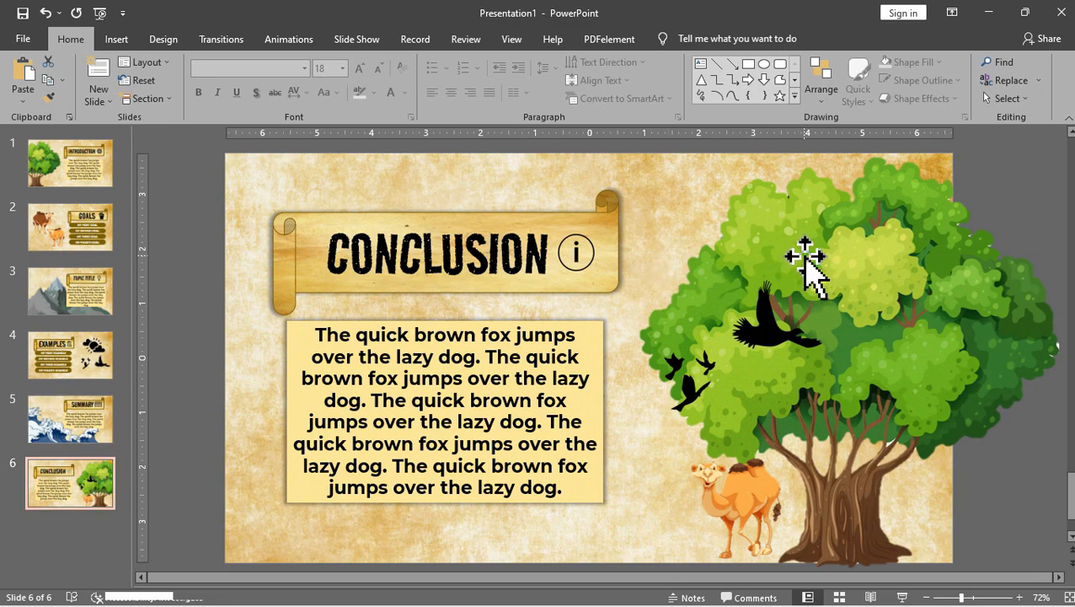
Nudge the tree picture on the Conclusion slide, then select the Summary banner
{"action": "left_click", "coordinate": [775, 325]}
{"action": "left_click_drag", "start_coordinate": [758, 383], "coordinate": [796, 455]}
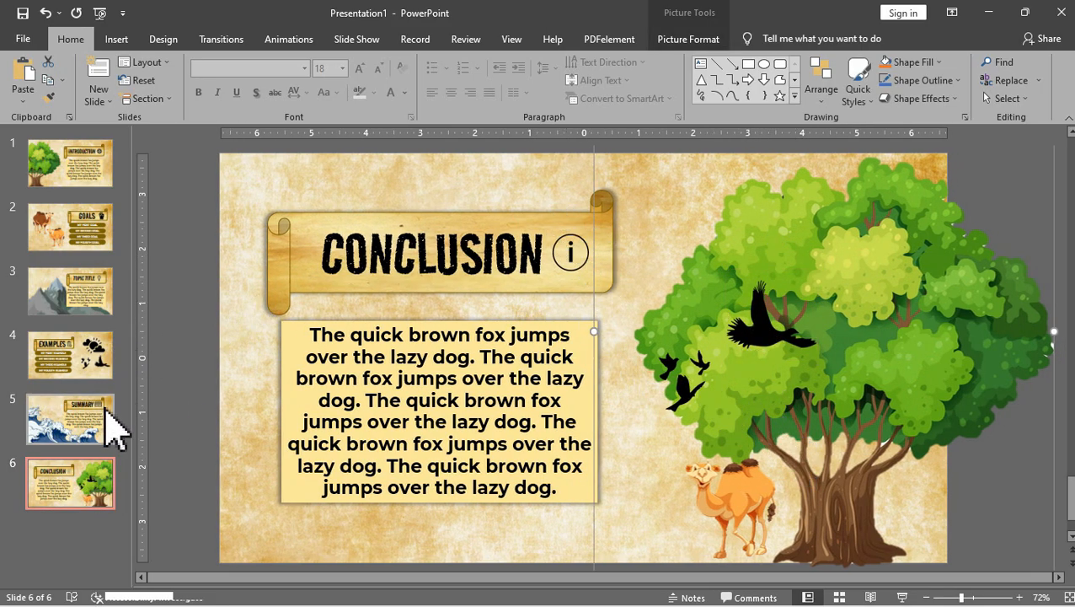
{"action": "left_click", "coordinate": [71, 418]}
{"action": "left_click", "coordinate": [556, 227]}
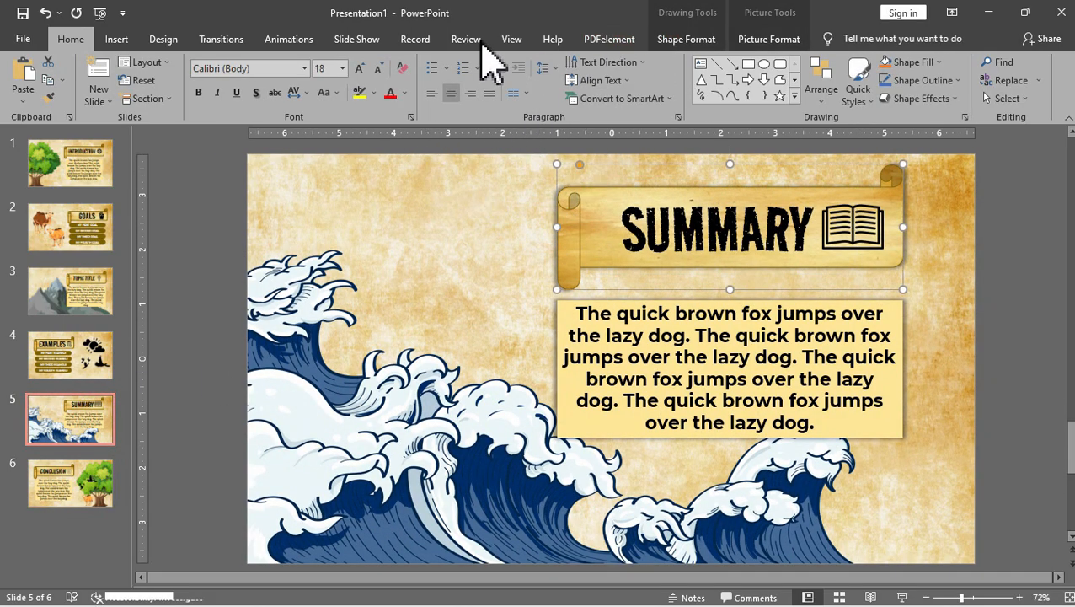
Draw a horizontal scroll shape left of the Summary banner, then delete it
{"action": "left_click", "coordinate": [117, 39]}
{"action": "left_click", "coordinate": [255, 89]}
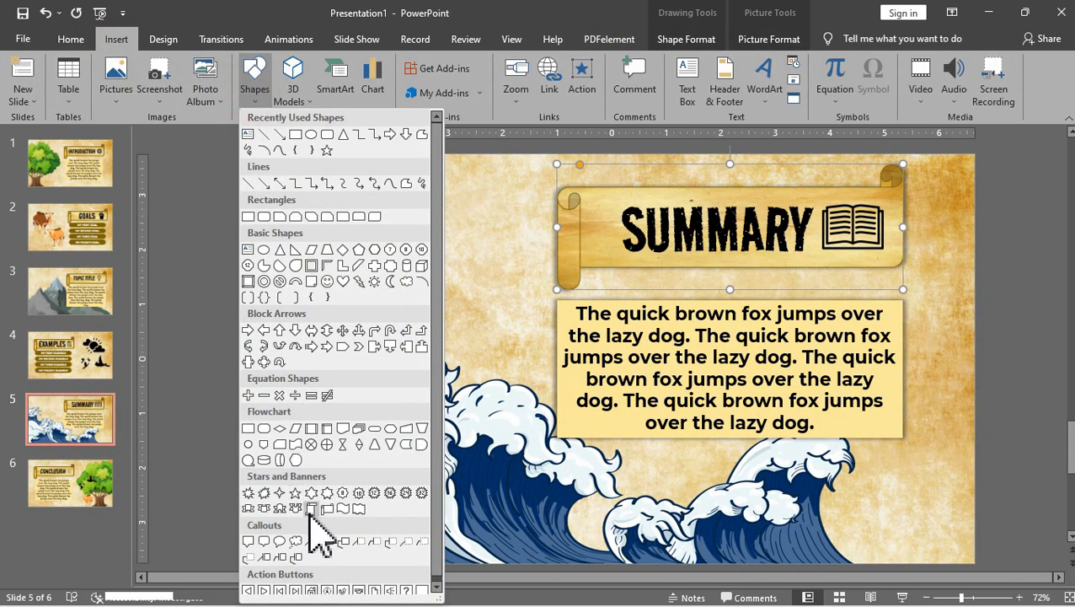
{"action": "left_click", "coordinate": [327, 509]}
{"action": "left_click_drag", "start_coordinate": [353, 223], "coordinate": [535, 315]}
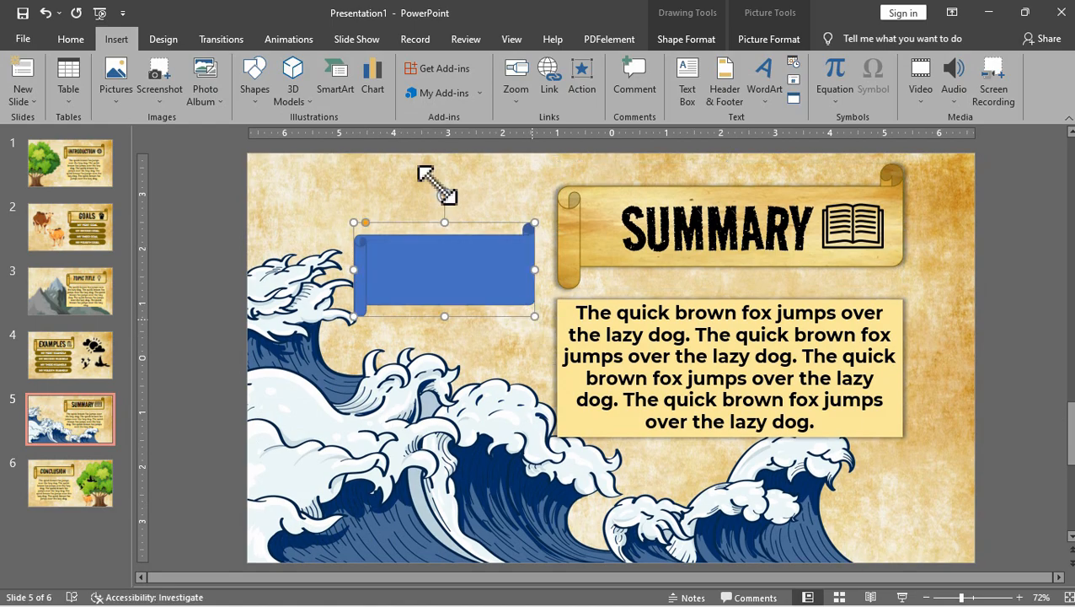
{"action": "key", "text": "Delete"}
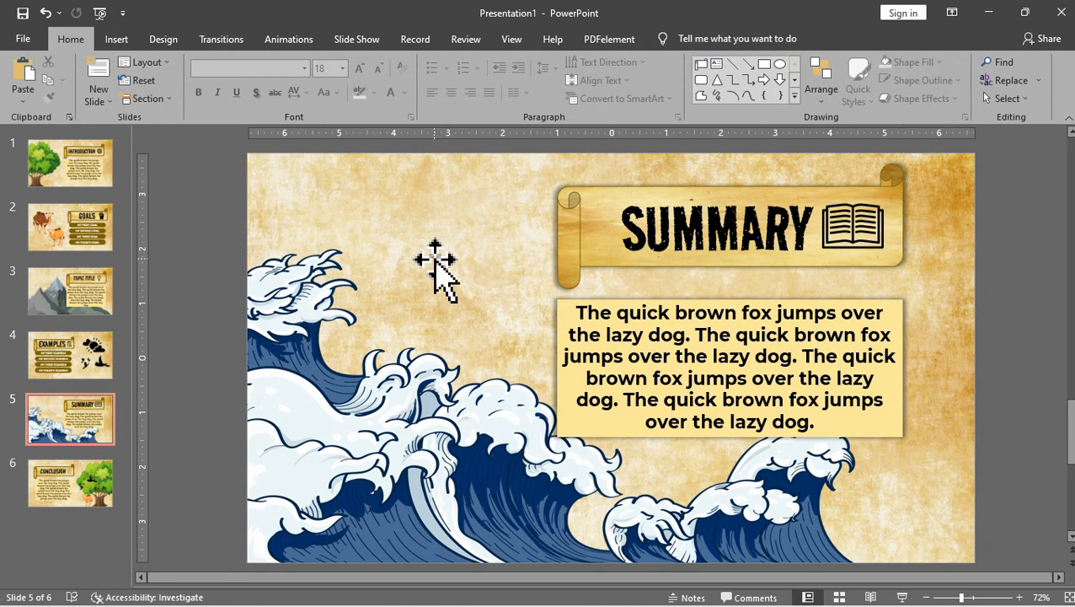
Briefly select the word SUMMARY, deselect it, and go to the Introduction slide
{"action": "double_click", "coordinate": [661, 227]}
{"action": "left_click", "coordinate": [763, 244]}
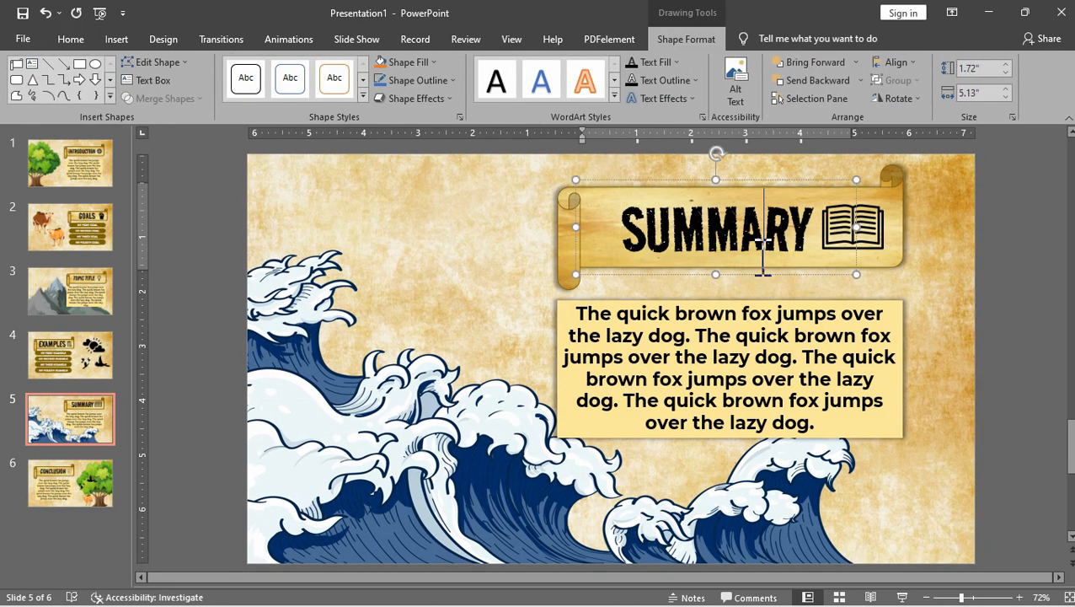
{"action": "left_click", "coordinate": [70, 164]}
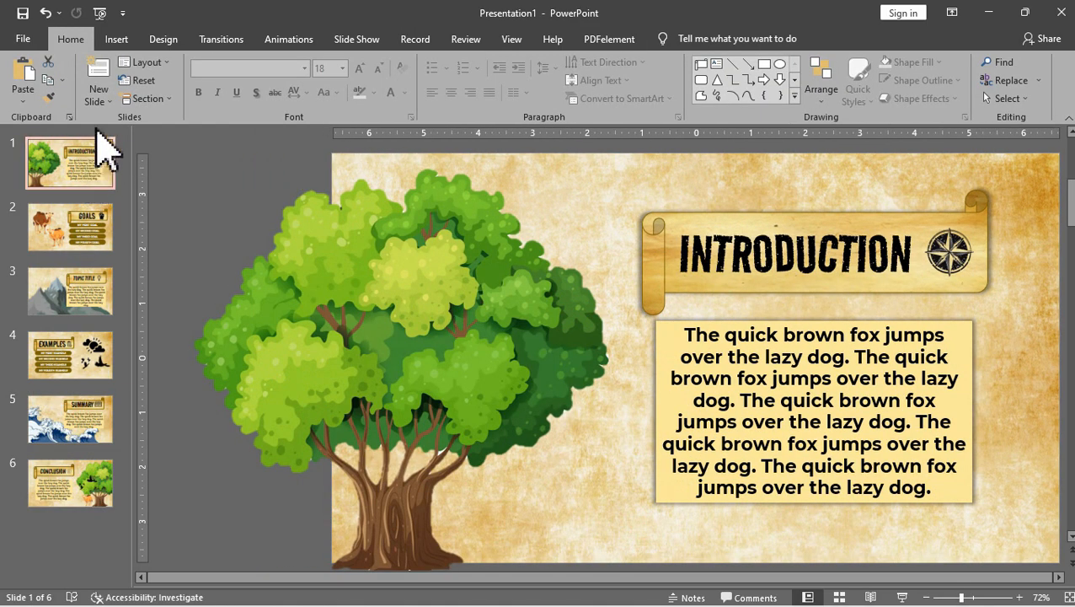
Add a new slide, move it to position 1 and delete both placeholders
{"action": "left_click", "coordinate": [99, 80]}
{"action": "left_click_drag", "start_coordinate": [70, 226], "coordinate": [71, 156]}
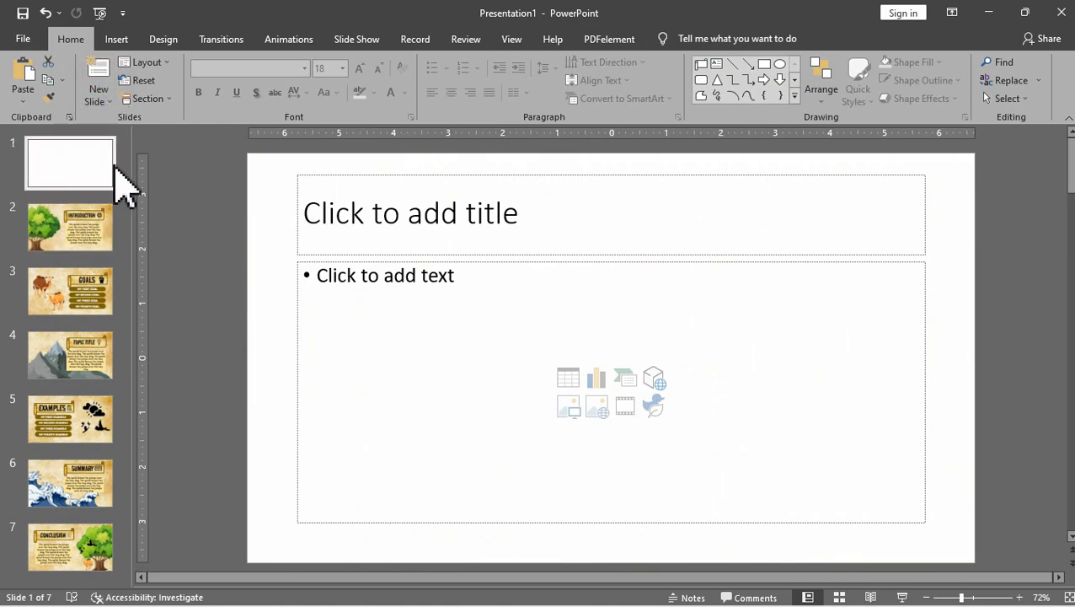
{"action": "left_click_drag", "start_coordinate": [286, 181], "coordinate": [961, 581]}
{"action": "key", "text": "Delete"}
Fill the slide background with the BACKGROUND parchment picture via Format Background
{"action": "right_click", "coordinate": [482, 250]}
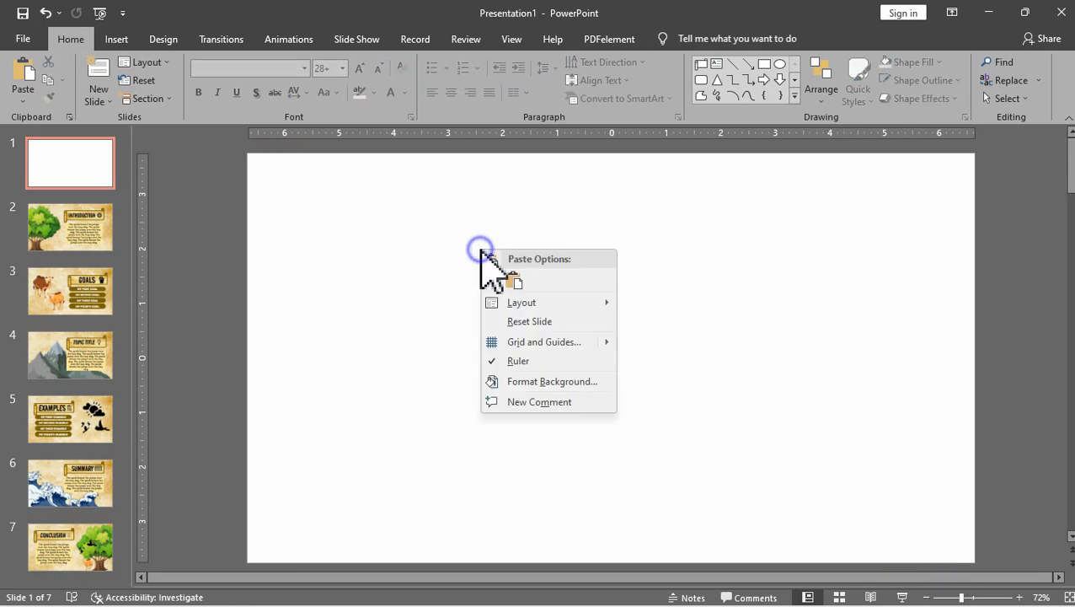
{"action": "left_click", "coordinate": [575, 381]}
{"action": "left_click", "coordinate": [888, 266]}
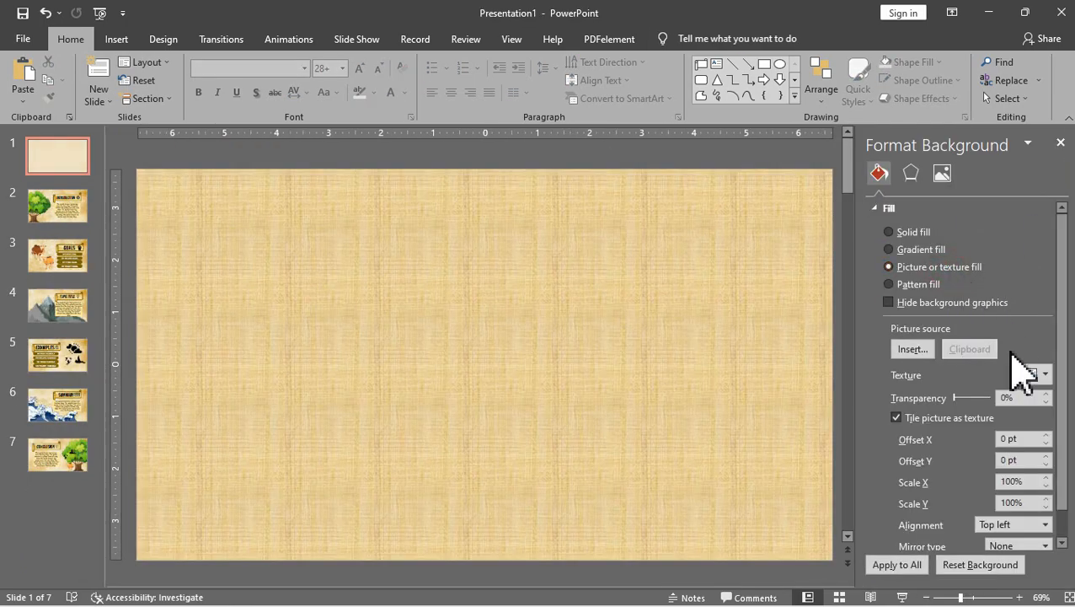
{"action": "left_click", "coordinate": [915, 348]}
{"action": "left_click", "coordinate": [683, 304]}
{"action": "double_click", "coordinate": [601, 228]}
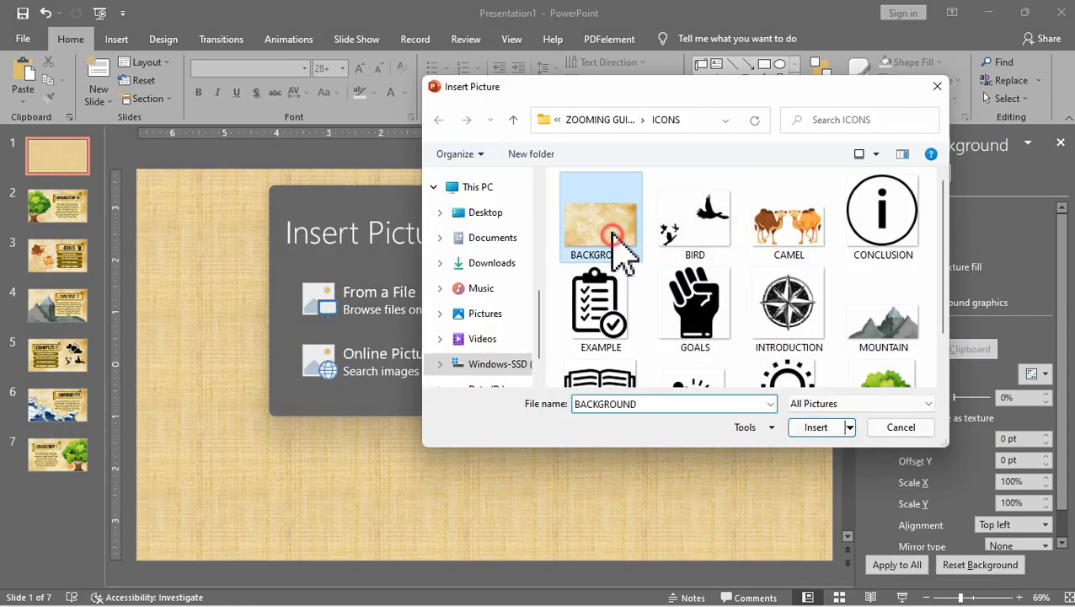
{"action": "left_click", "coordinate": [1061, 142]}
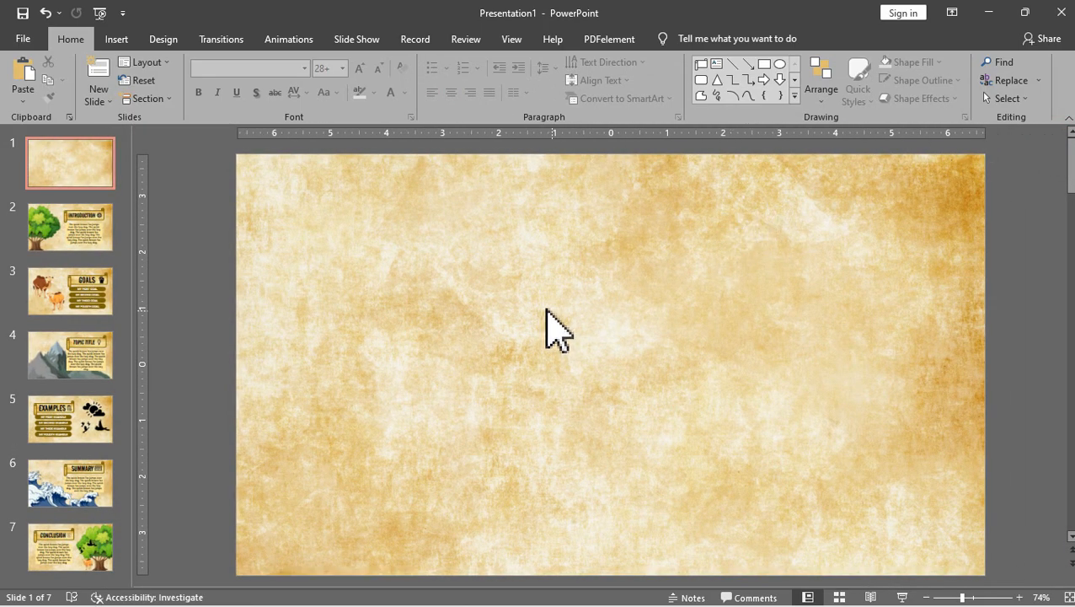
Draw a first freeform Curve attempt and delete it
{"action": "left_click", "coordinate": [117, 38]}
{"action": "left_click", "coordinate": [254, 89]}
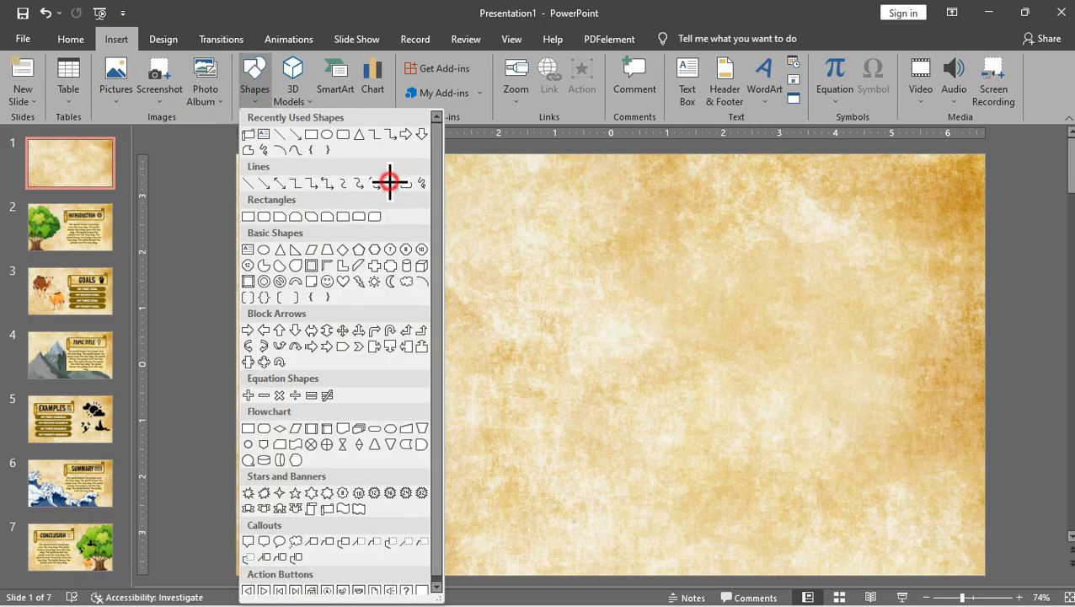
{"action": "left_click", "coordinate": [390, 183]}
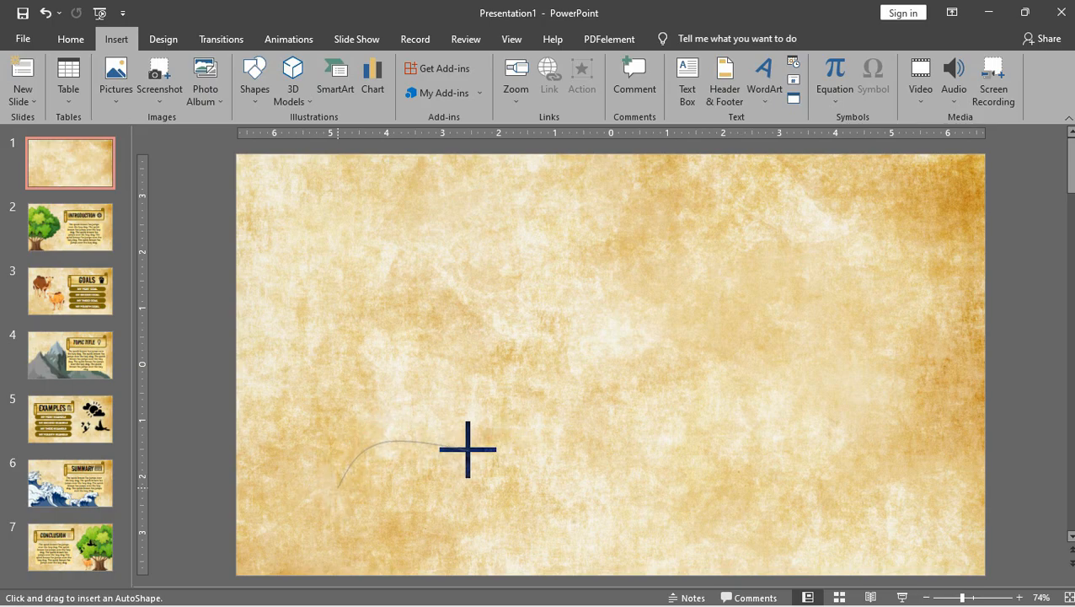
{"action": "left_click", "coordinate": [548, 369]}
{"action": "double_click", "coordinate": [679, 374]}
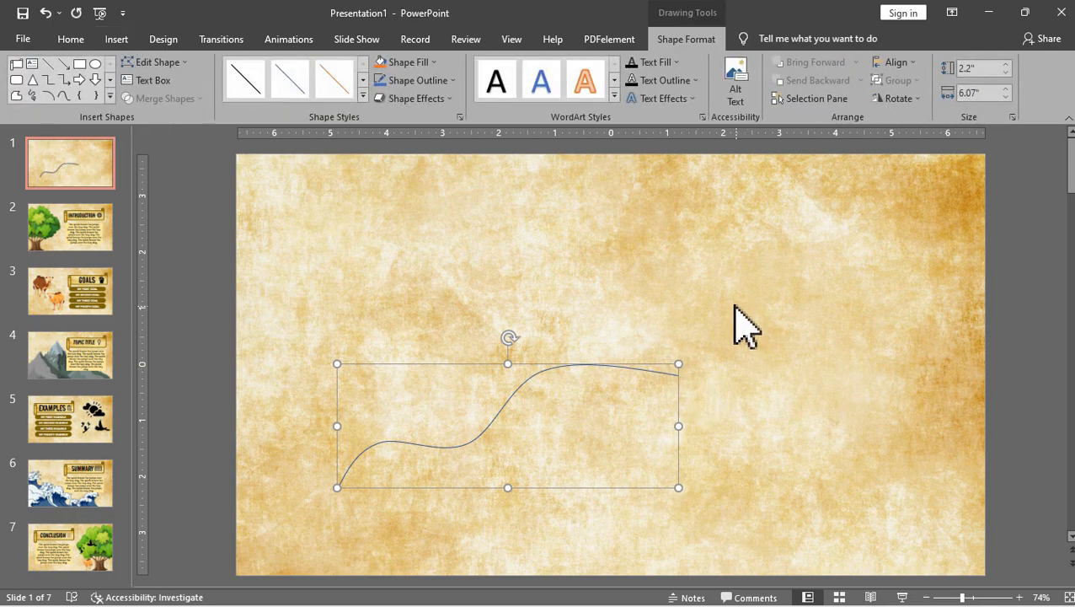
{"action": "key", "text": "Delete"}
Redraw the Curve with six points winding from lower left to upper right
{"action": "left_click", "coordinate": [116, 38]}
{"action": "left_click", "coordinate": [254, 89]}
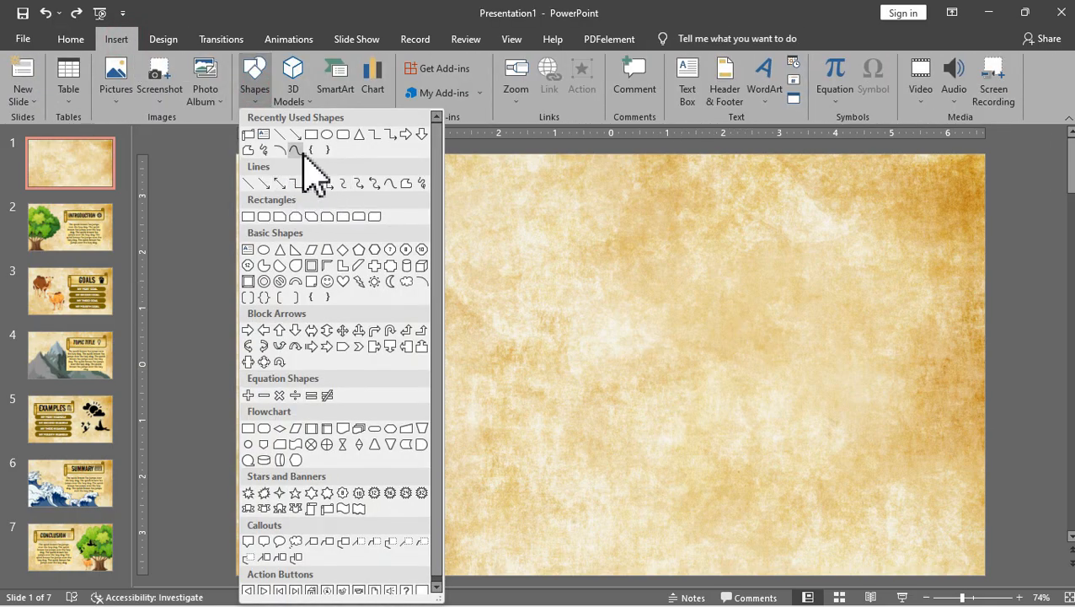
{"action": "left_click", "coordinate": [295, 150]}
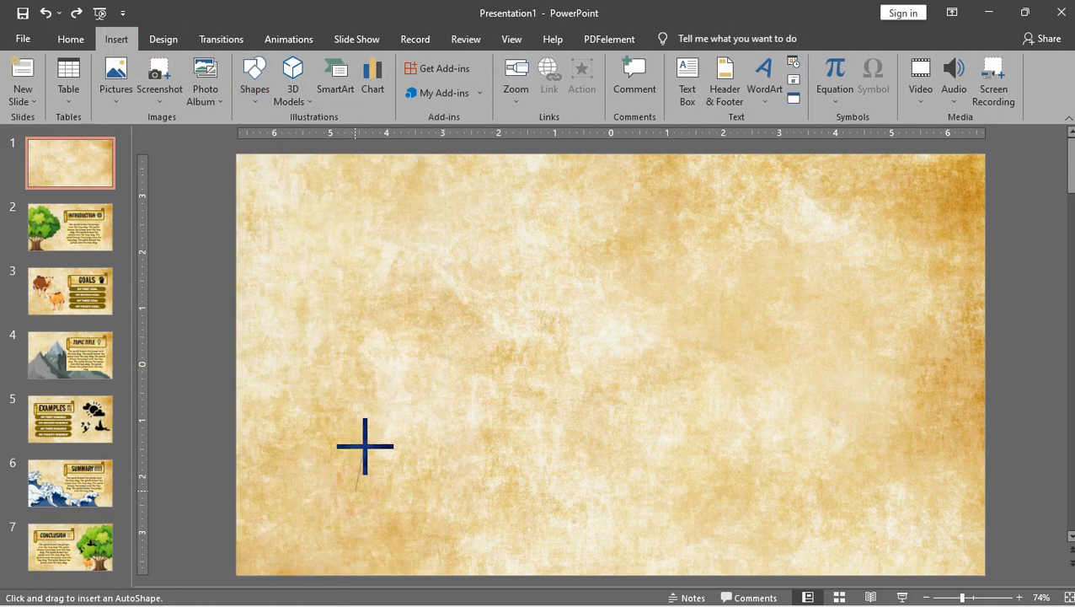
{"action": "left_click", "coordinate": [393, 444]}
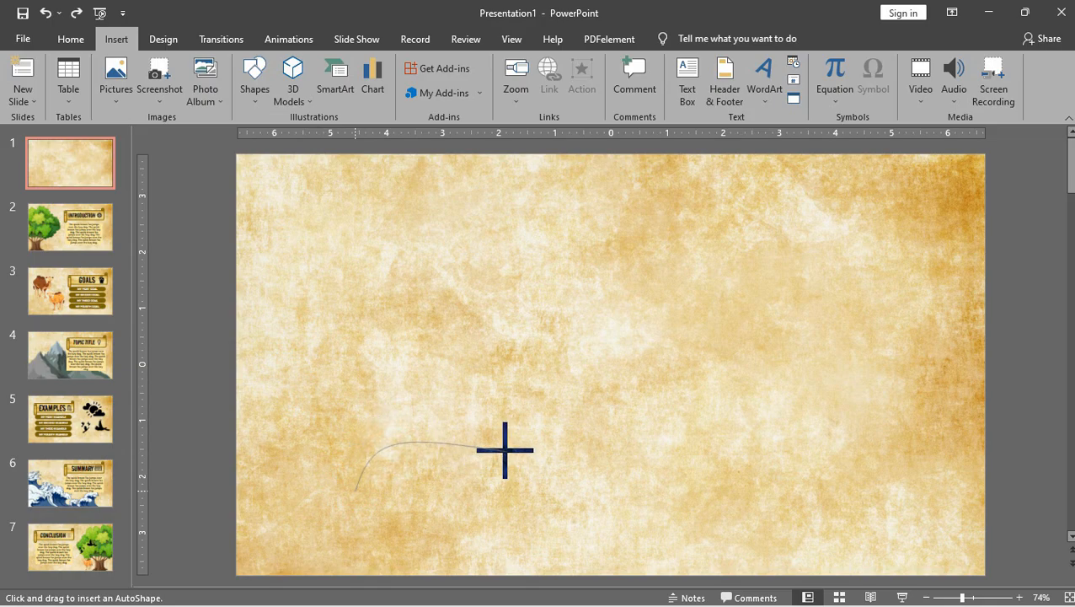
{"action": "left_click", "coordinate": [505, 450]}
{"action": "left_click", "coordinate": [569, 375]}
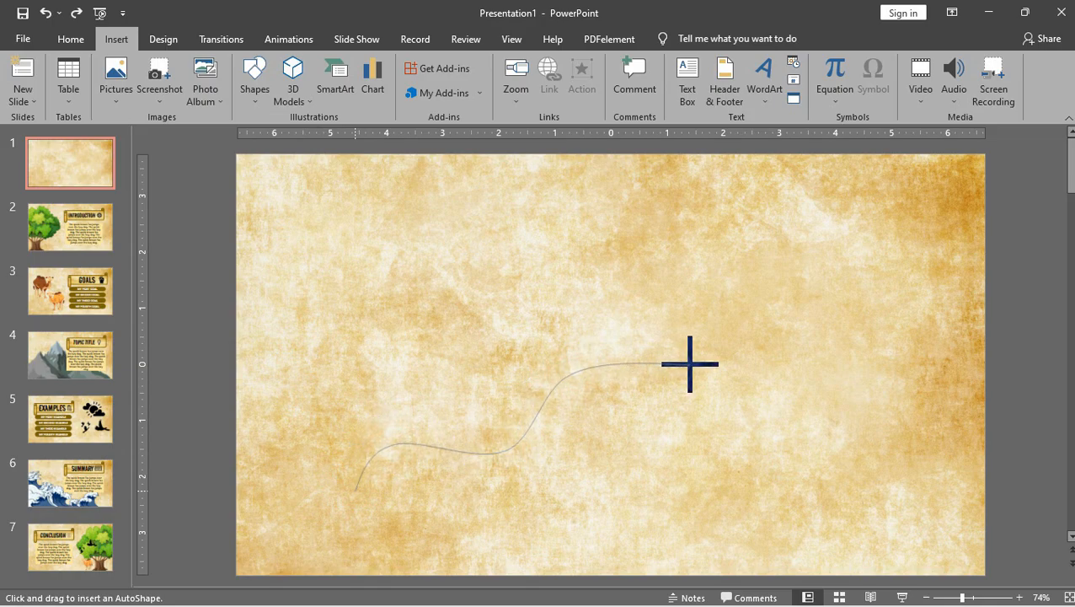
{"action": "left_click", "coordinate": [693, 362]}
{"action": "left_click", "coordinate": [740, 280]}
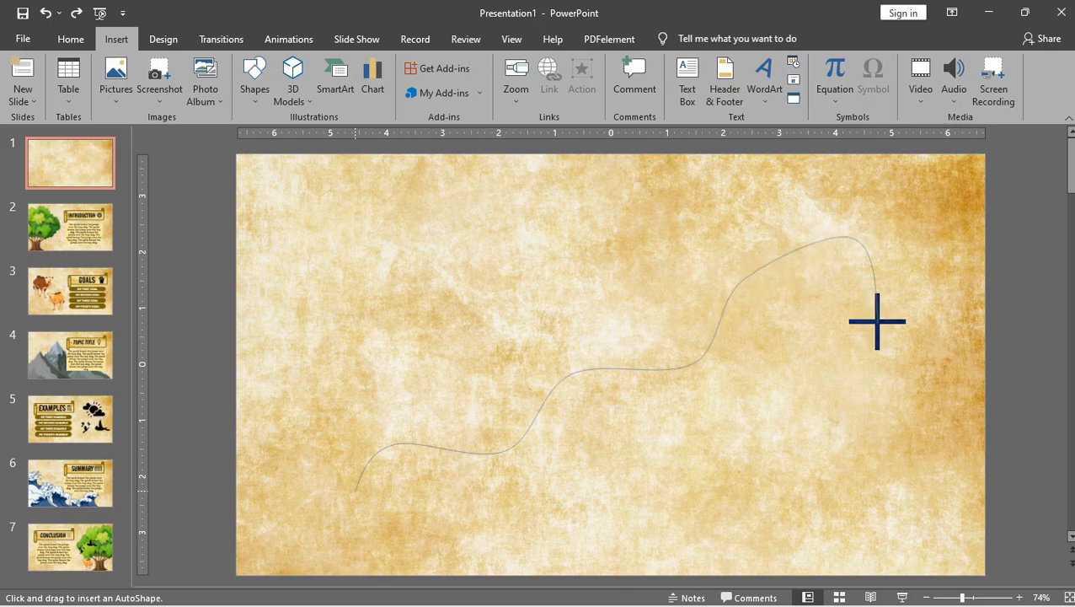
{"action": "double_click", "coordinate": [881, 245]}
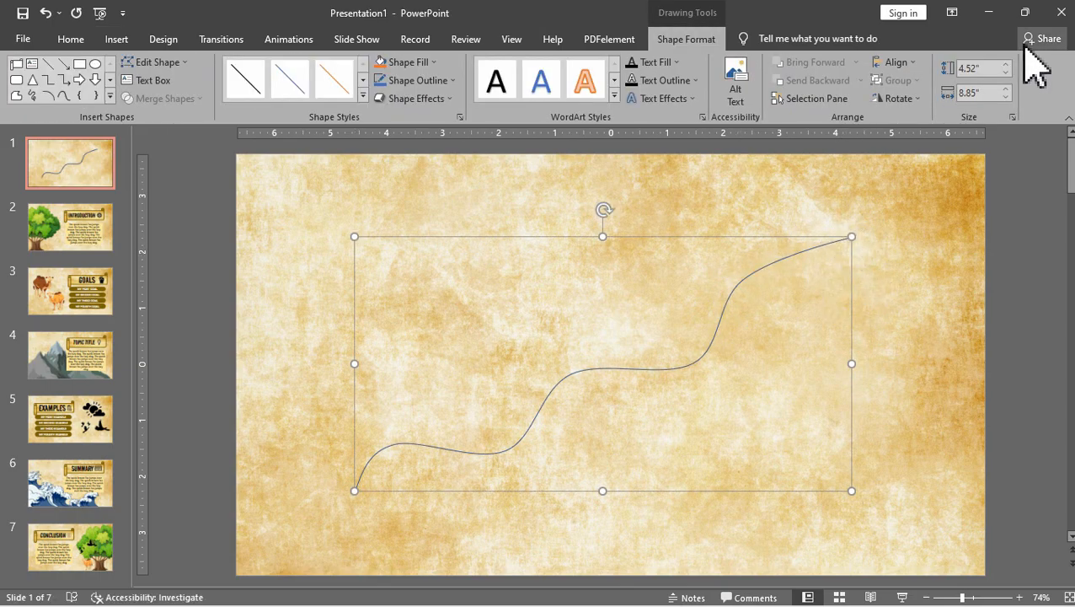
Colour the curve's outline dark gold, leaving the fill unchanged
{"action": "left_click", "coordinate": [421, 62]}
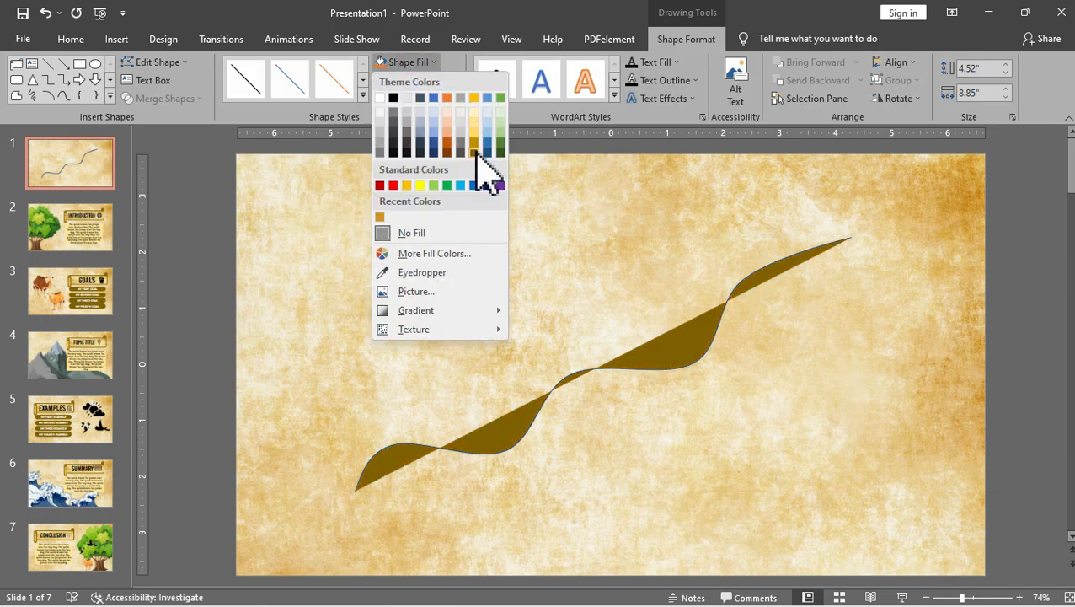
{"action": "key", "text": "Escape"}
{"action": "left_click", "coordinate": [438, 80]}
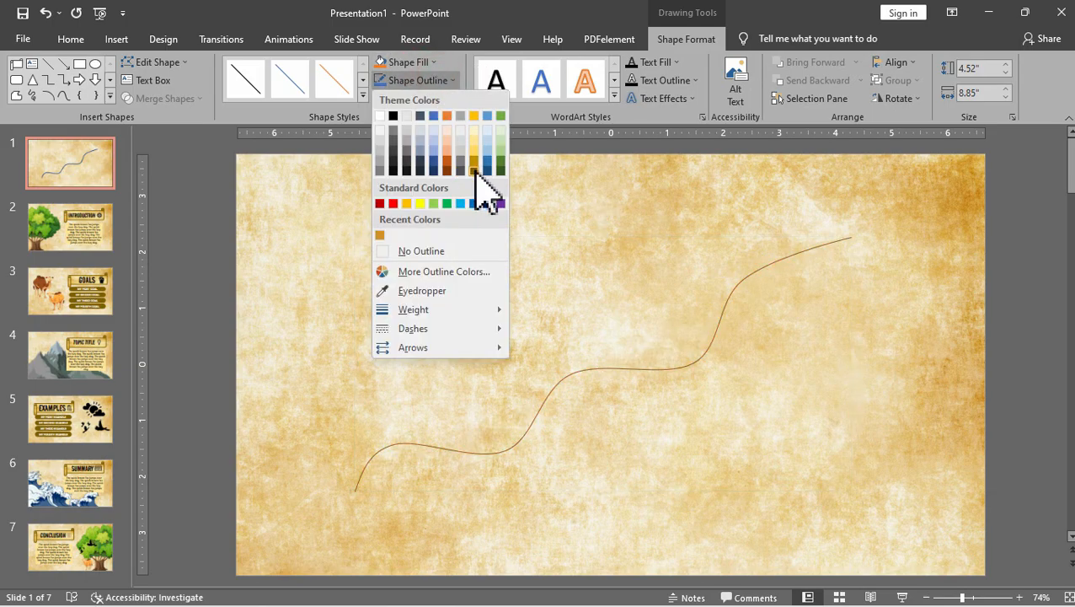
{"action": "left_click", "coordinate": [473, 170]}
Make the outline thick and dashed, then shift the trail slightly right
{"action": "left_click", "coordinate": [453, 80]}
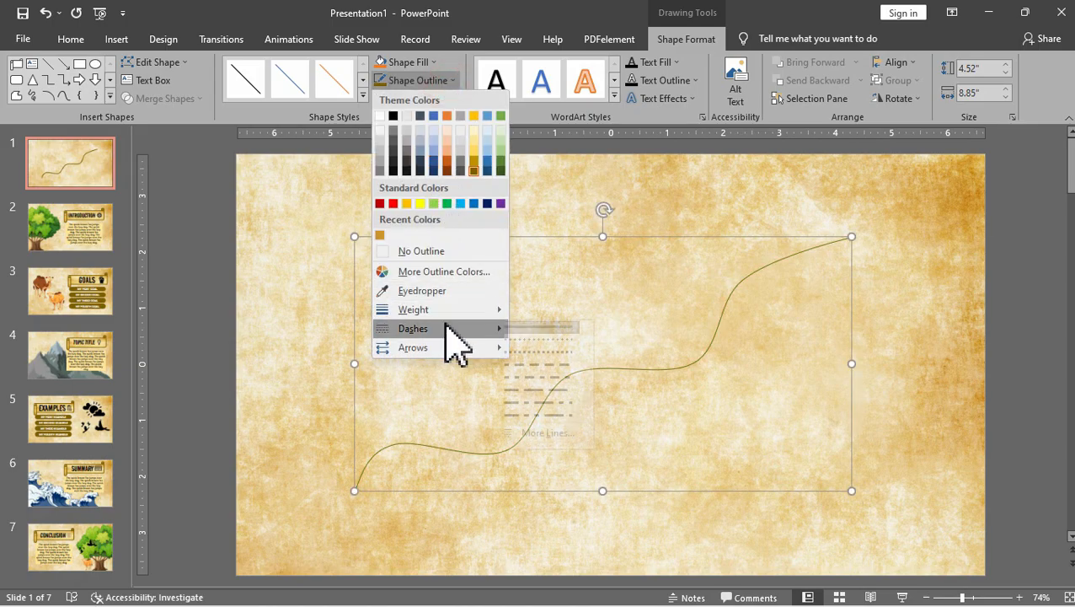
{"action": "mouse_move", "coordinate": [413, 309]}
{"action": "left_click", "coordinate": [619, 450]}
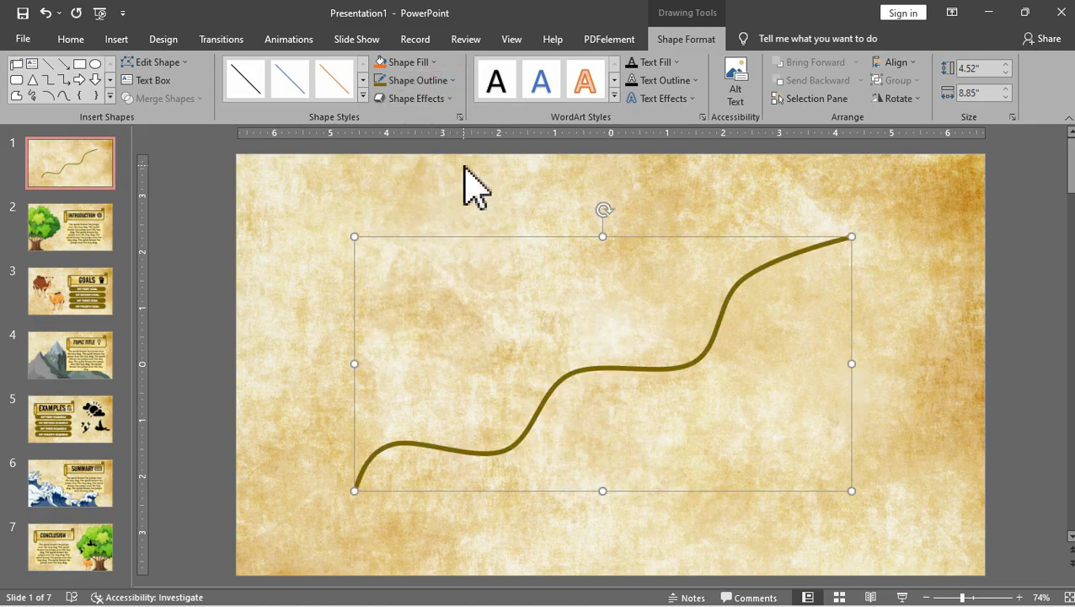
{"action": "left_click", "coordinate": [438, 80]}
{"action": "mouse_move", "coordinate": [413, 328]}
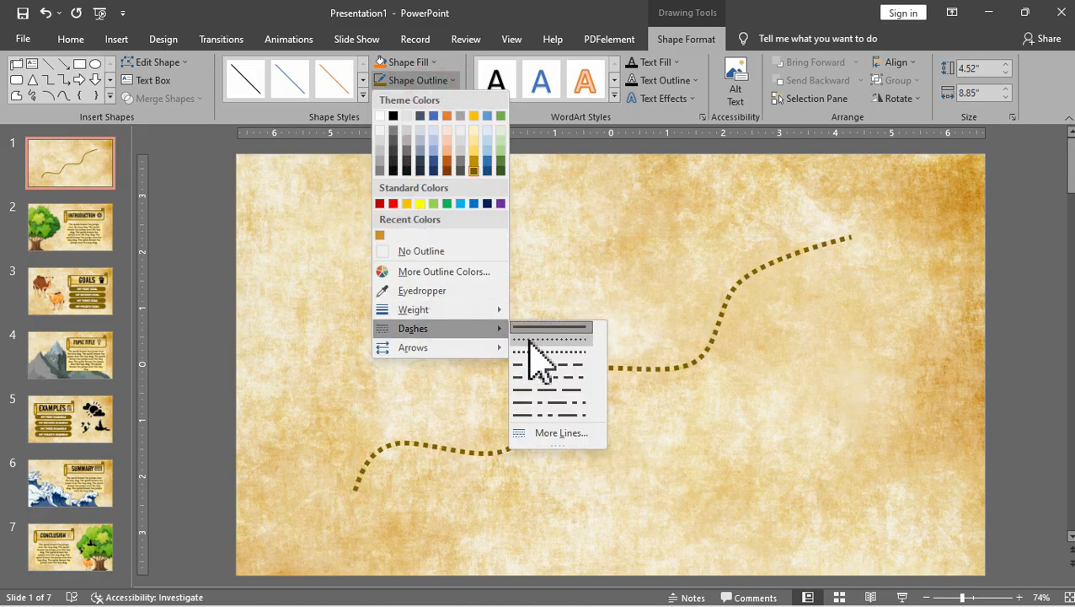
{"action": "left_click", "coordinate": [537, 352]}
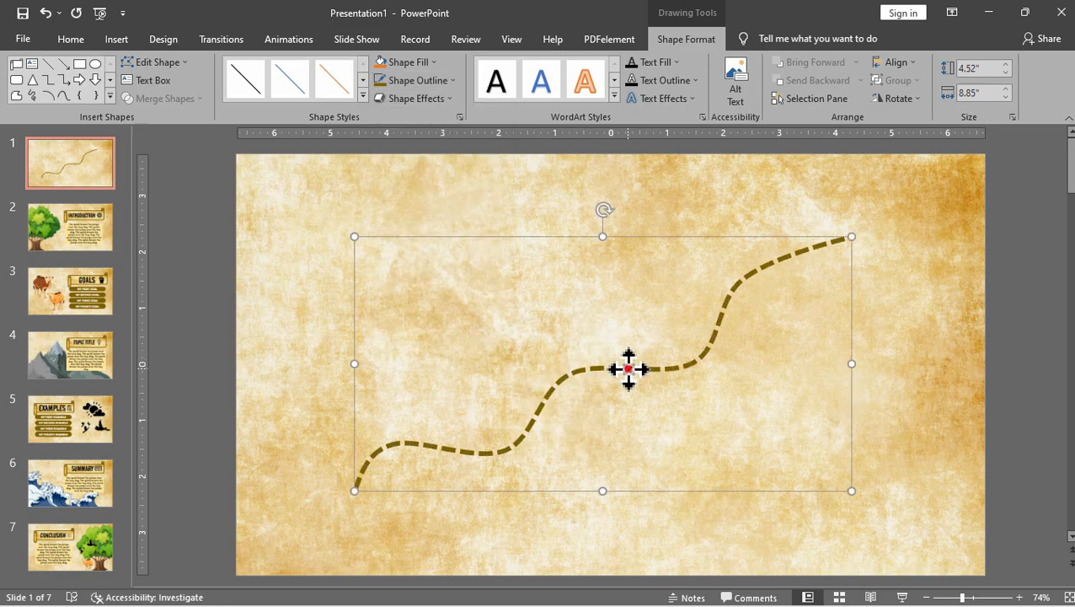
{"action": "left_click_drag", "start_coordinate": [625, 370], "coordinate": [638, 370]}
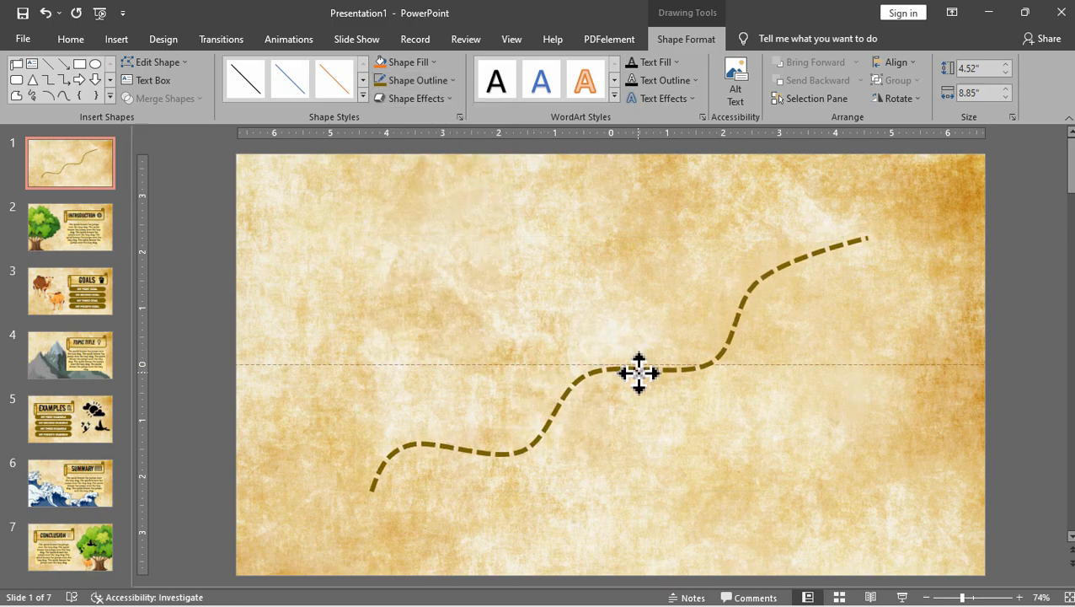
{"action": "left_click", "coordinate": [927, 417]}
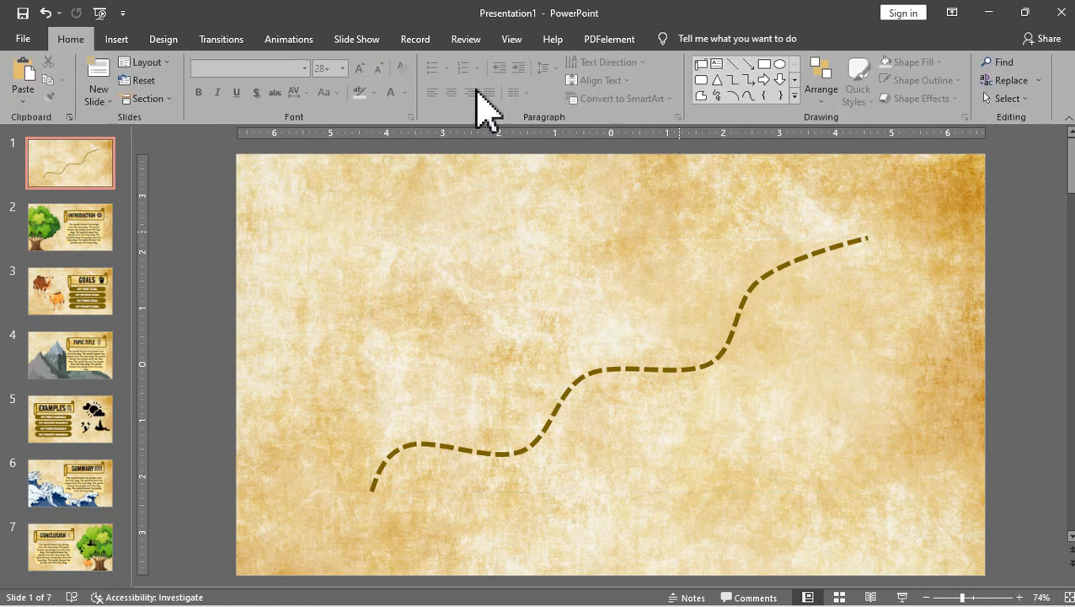
Draw a small oval, fill it red and enlarge it slightly
{"action": "left_click", "coordinate": [116, 39]}
{"action": "left_click", "coordinate": [254, 88]}
{"action": "left_click", "coordinate": [325, 134]}
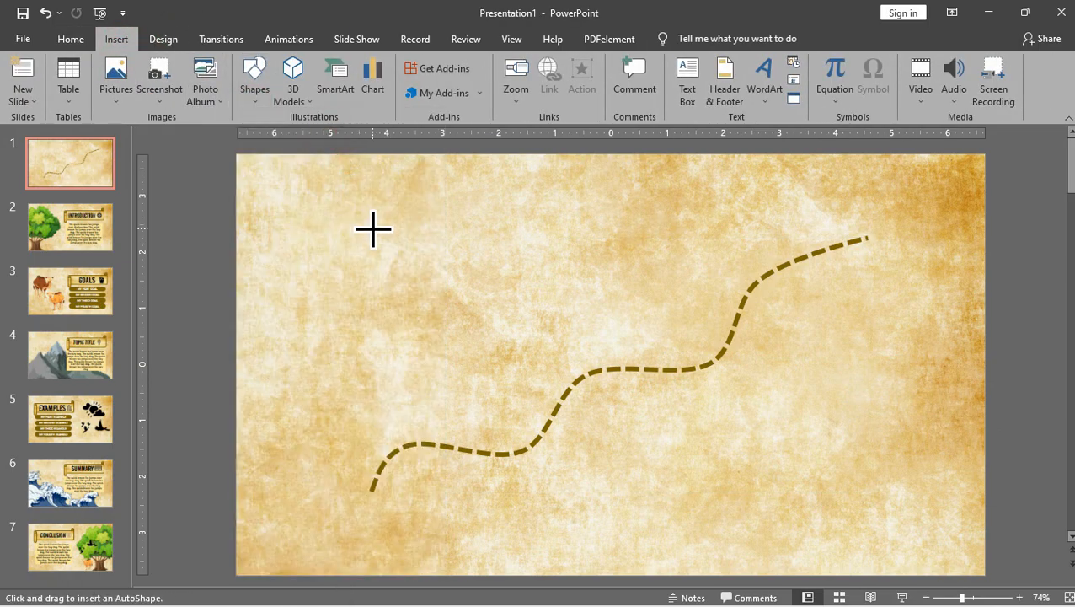
{"action": "left_click_drag", "start_coordinate": [385, 243], "coordinate": [399, 257]}
{"action": "left_click", "coordinate": [433, 80]}
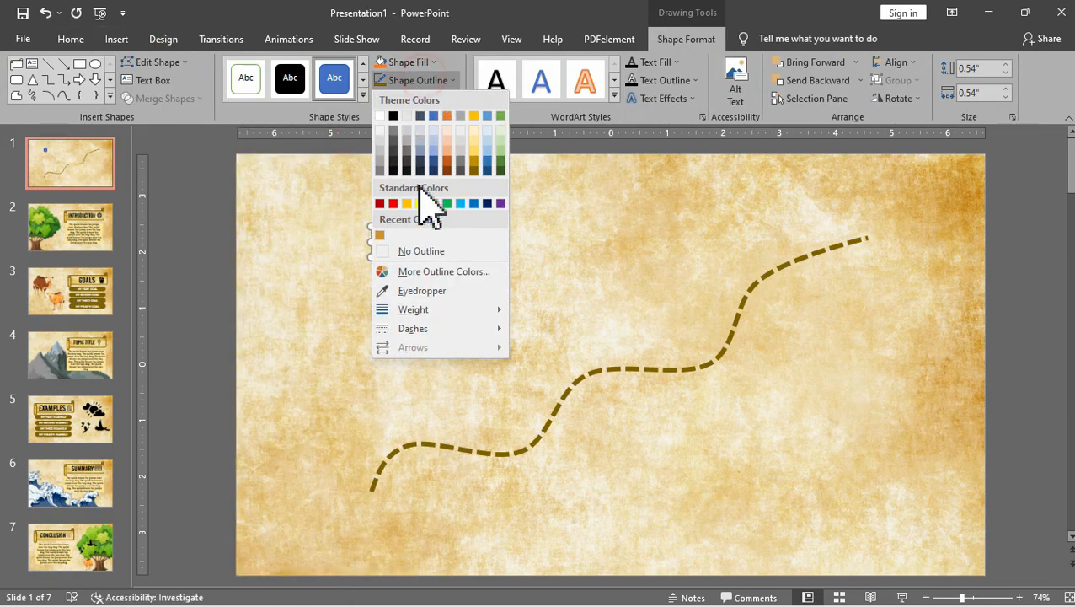
{"action": "left_click", "coordinate": [434, 253]}
{"action": "left_click", "coordinate": [433, 61]}
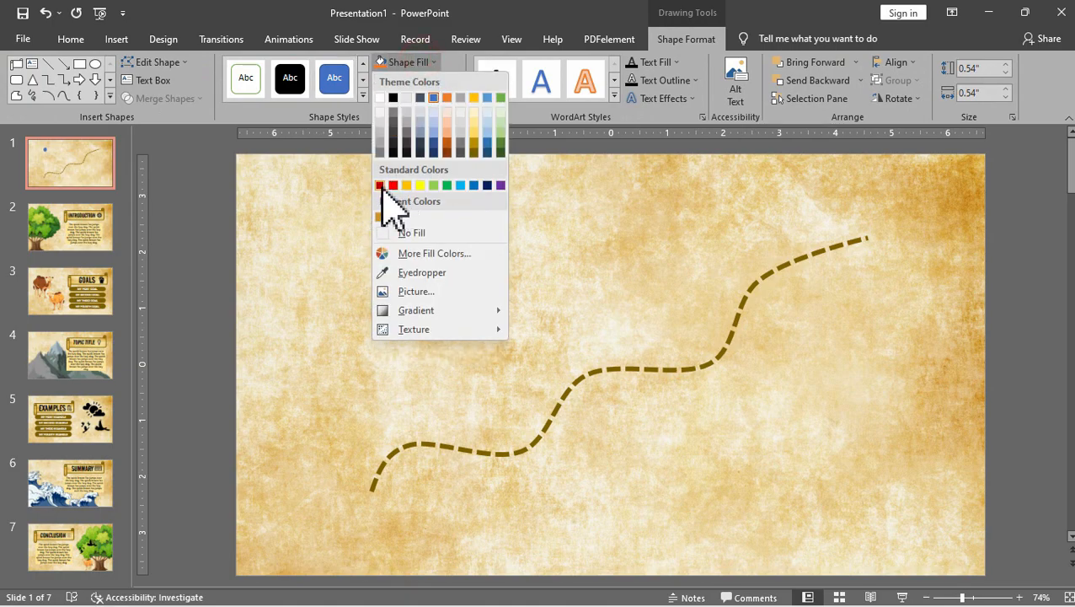
{"action": "left_click", "coordinate": [380, 185]}
{"action": "left_click_drag", "start_coordinate": [396, 219], "coordinate": [412, 228]}
{"action": "left_click", "coordinate": [419, 98]}
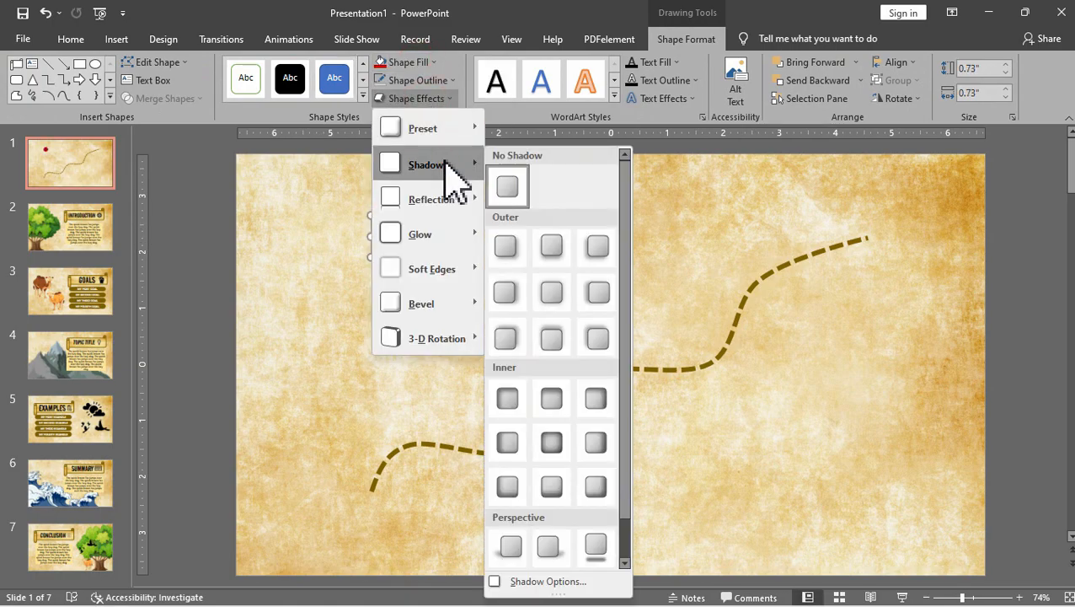
{"action": "key", "text": "Escape"}
Move the red circle to the path's start and paste a copy at its top-right end
{"action": "left_click_drag", "start_coordinate": [392, 237], "coordinate": [372, 491]}
{"action": "right_click", "coordinate": [383, 486]}
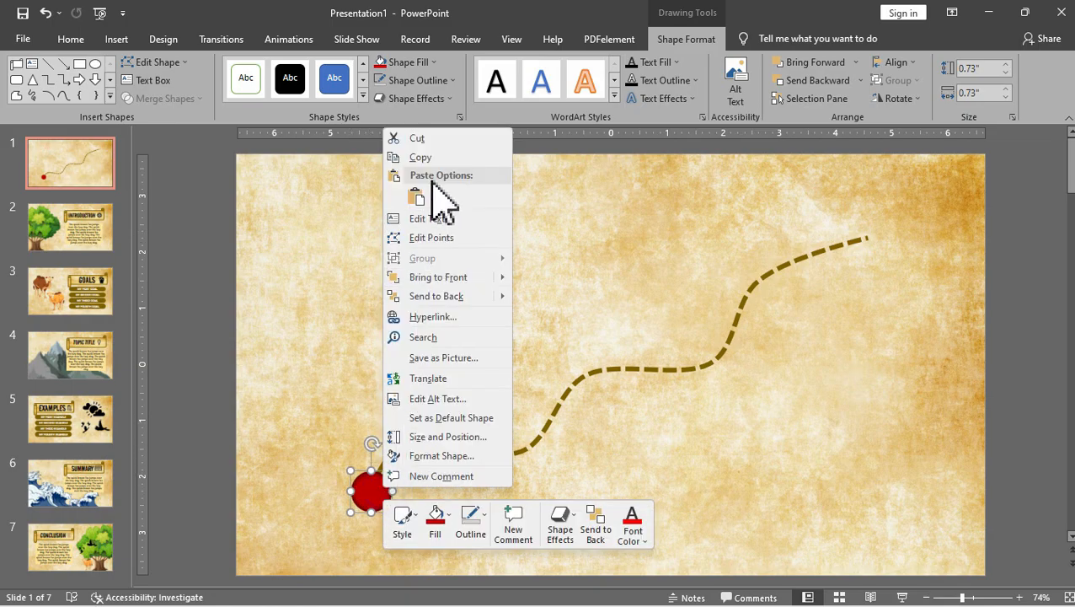
{"action": "left_click", "coordinate": [435, 165]}
{"action": "key", "text": "ctrl+v"}
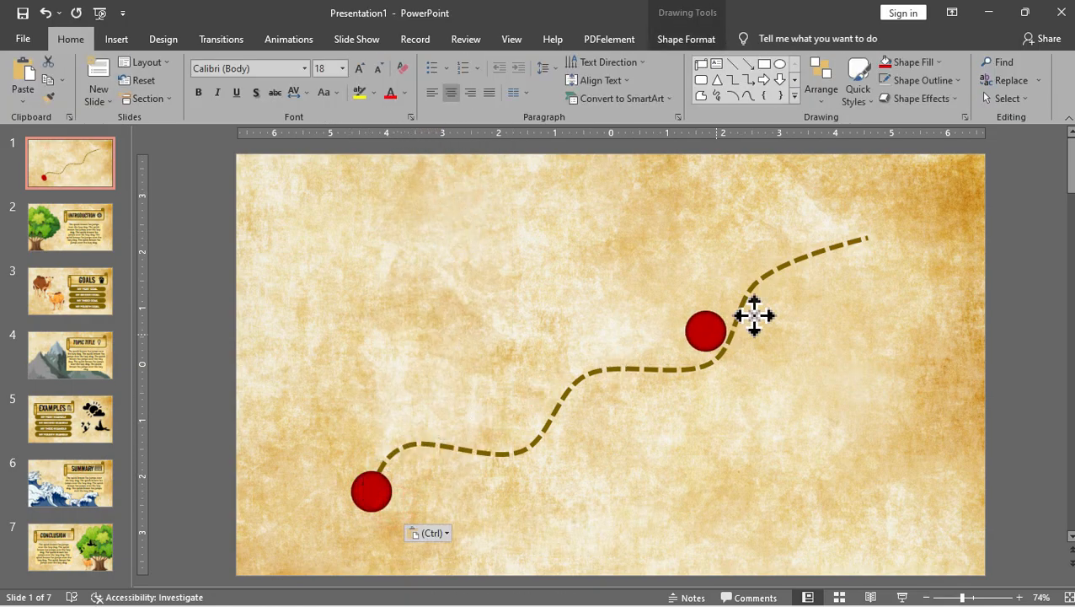
{"action": "left_click_drag", "start_coordinate": [754, 316], "coordinate": [880, 242]}
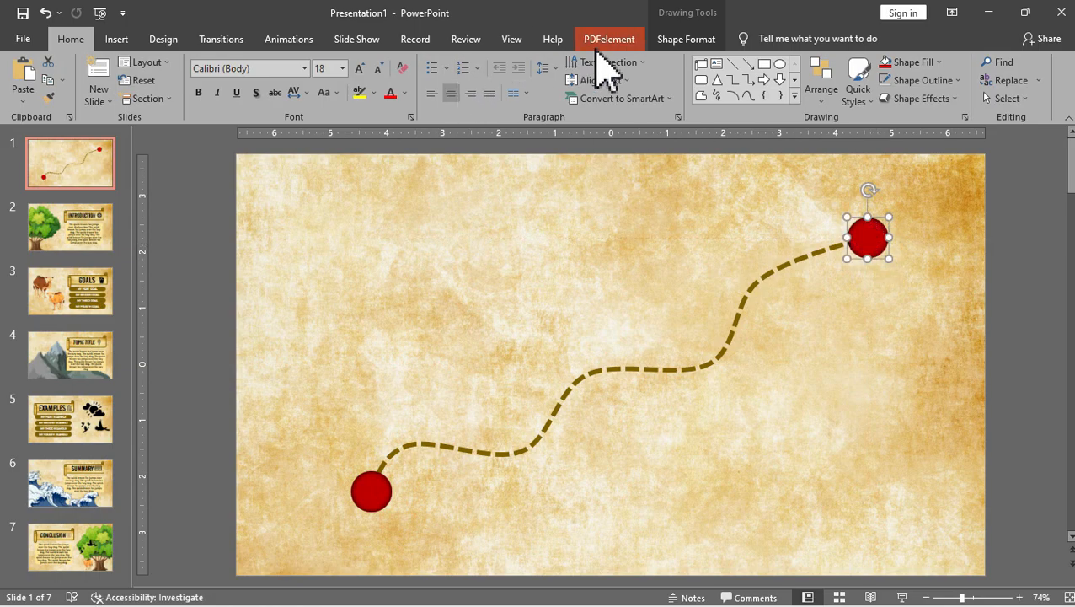
Fill the top-right circle yellow from Shape Fill standard colours
{"action": "left_click", "coordinate": [685, 39]}
{"action": "left_click", "coordinate": [432, 62]}
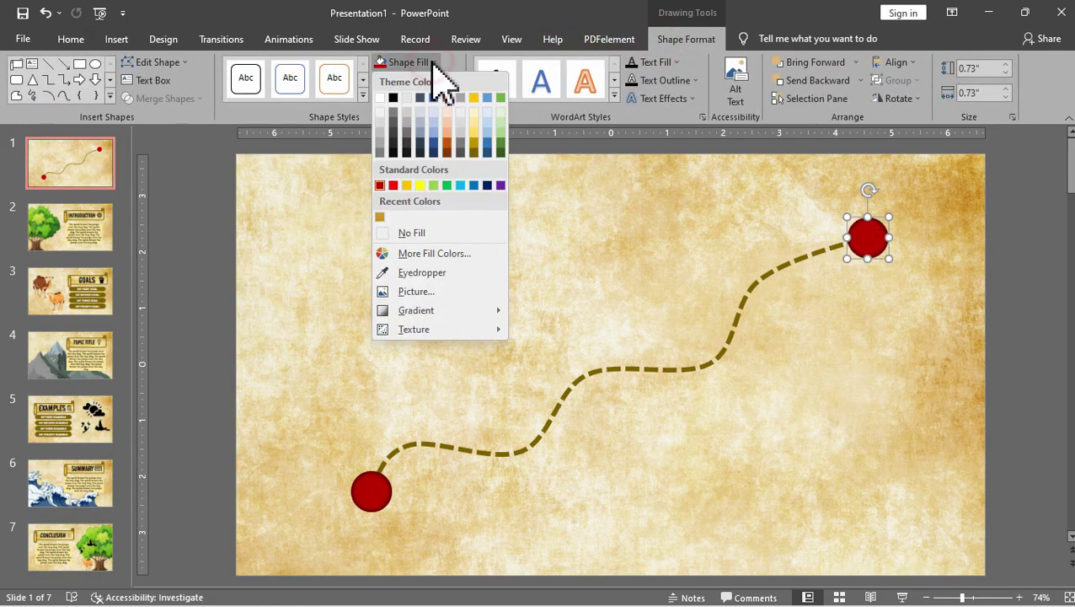
{"action": "left_click", "coordinate": [407, 186]}
{"action": "left_click", "coordinate": [547, 252]}
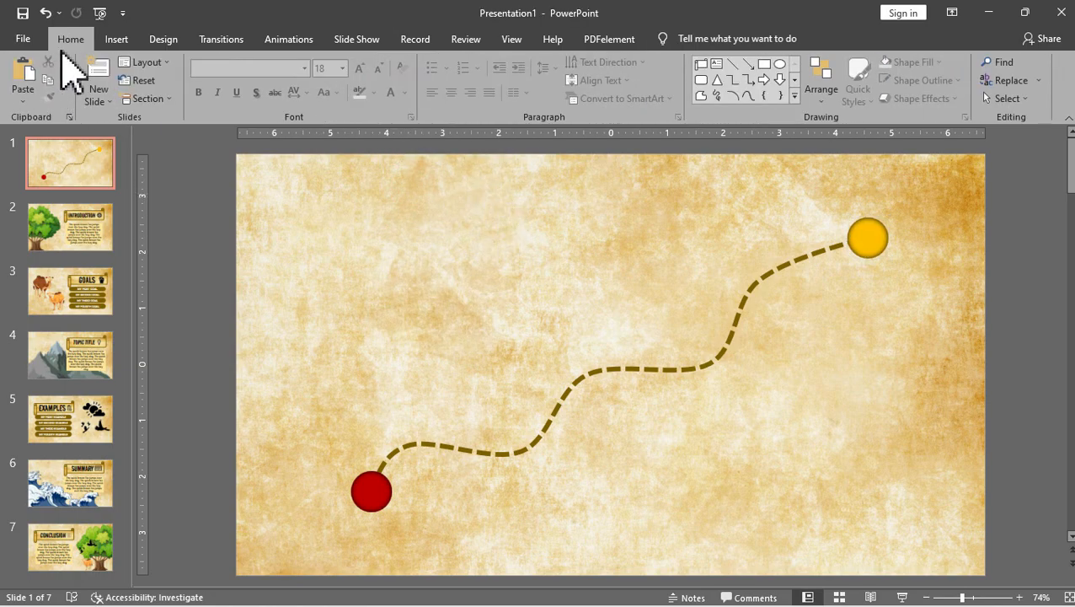
{"action": "left_click", "coordinate": [117, 38]}
Insert the TREE picture on the left and send it behind the path
{"action": "left_click", "coordinate": [120, 88]}
{"action": "left_click", "coordinate": [147, 148]}
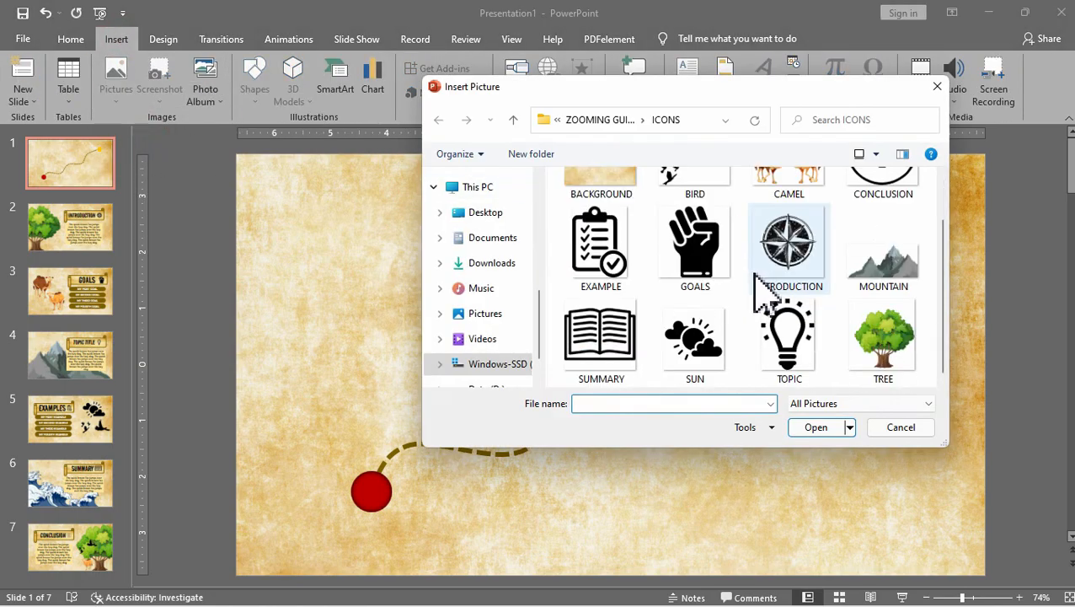
{"action": "double_click", "coordinate": [883, 337]}
{"action": "left_click_drag", "start_coordinate": [573, 295], "coordinate": [333, 337]}
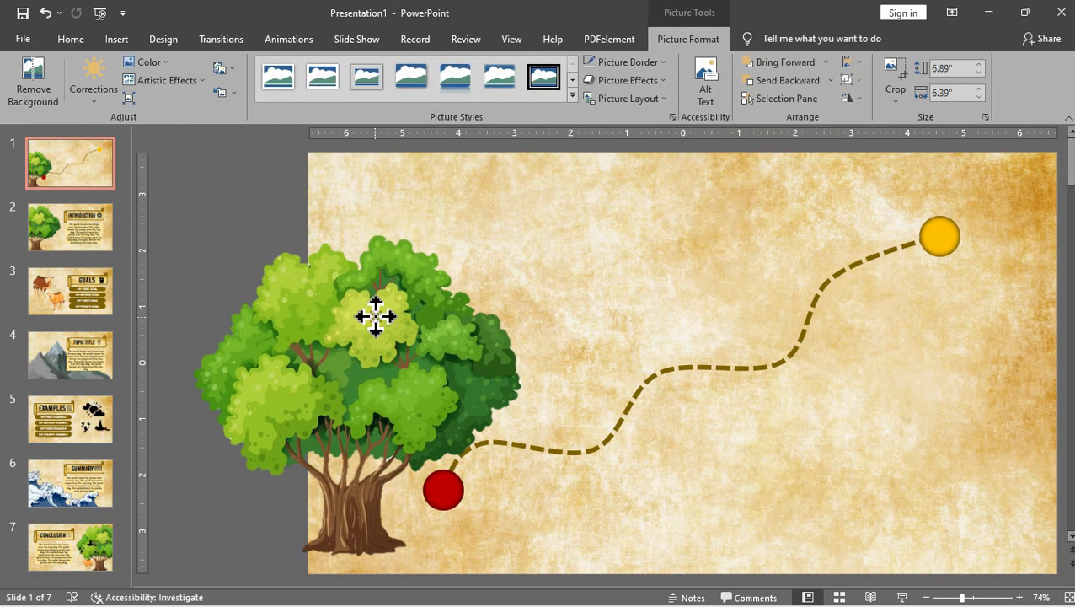
{"action": "right_click", "coordinate": [431, 307]}
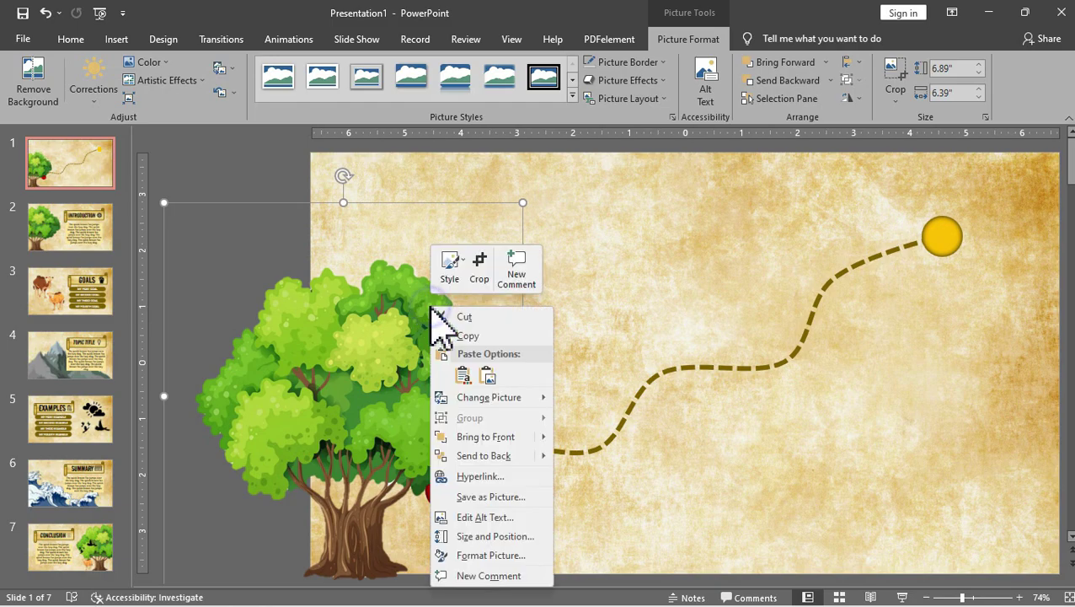
{"action": "left_click", "coordinate": [484, 456]}
Move the dashed path with both circles slightly to the right
{"action": "left_click", "coordinate": [598, 447], "text": "shift"}
{"action": "left_click", "coordinate": [942, 240], "text": "shift"}
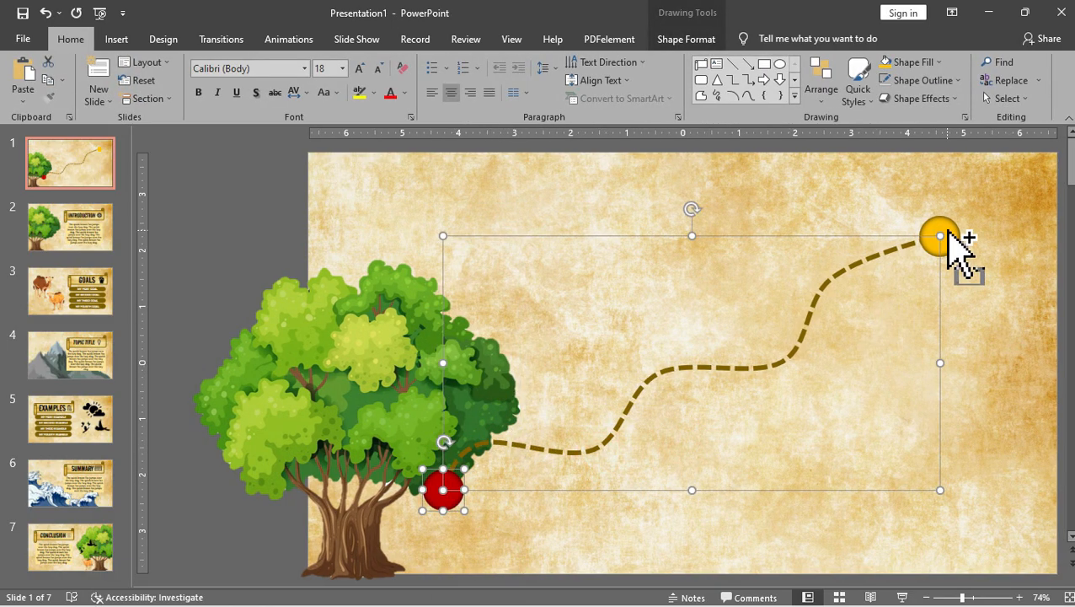
{"action": "left_click_drag", "start_coordinate": [783, 352], "coordinate": [834, 369]}
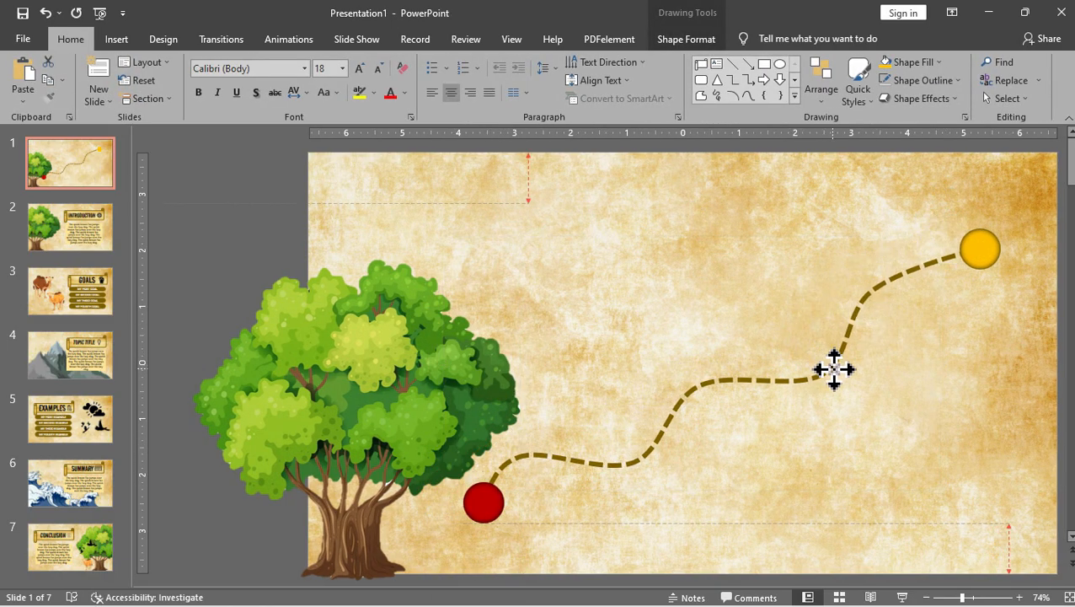
{"action": "scroll", "coordinate": [834, 369], "scroll_direction": "down", "scroll_amount": 2}
Insert the MOUNTAIN picture and settle it at the slide's bottom right
{"action": "left_click", "coordinate": [823, 396]}
{"action": "left_click", "coordinate": [116, 39]}
{"action": "left_click", "coordinate": [117, 84]}
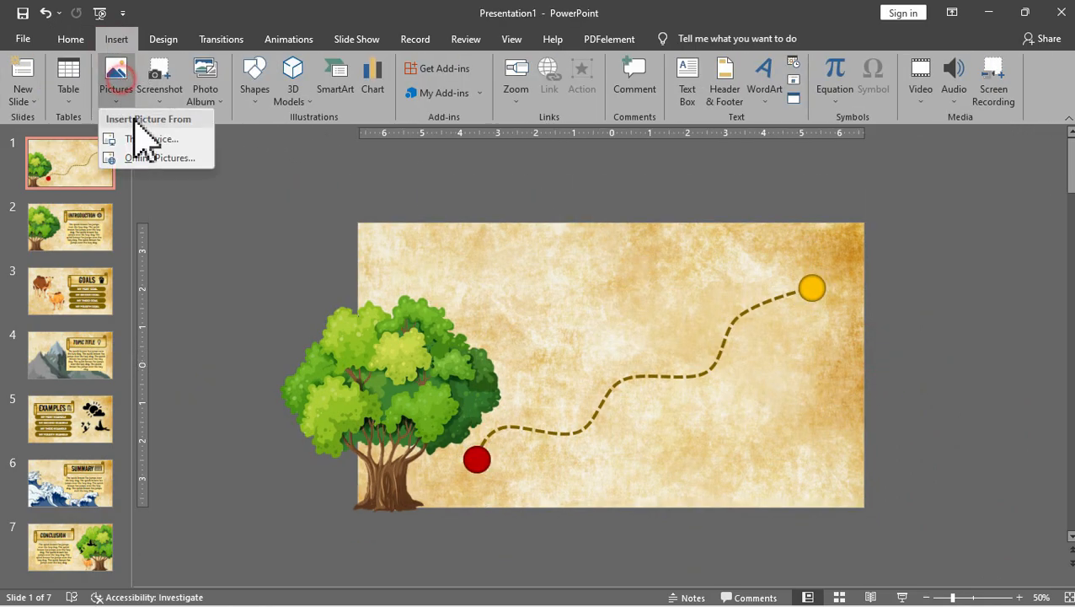
{"action": "left_click", "coordinate": [147, 139]}
{"action": "double_click", "coordinate": [888, 308]}
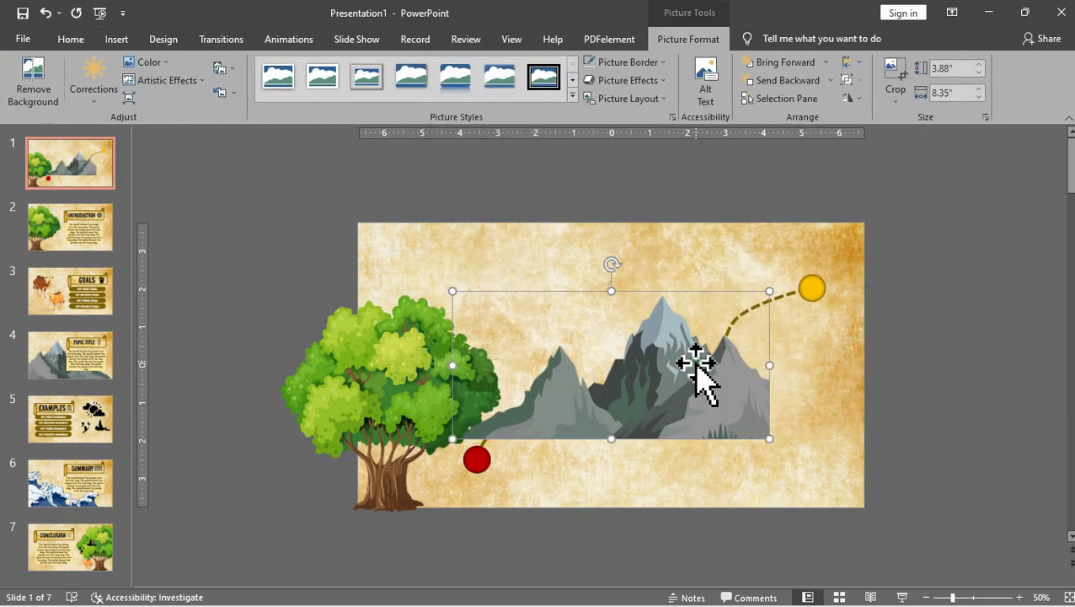
{"action": "left_click_drag", "start_coordinate": [696, 364], "coordinate": [792, 432]}
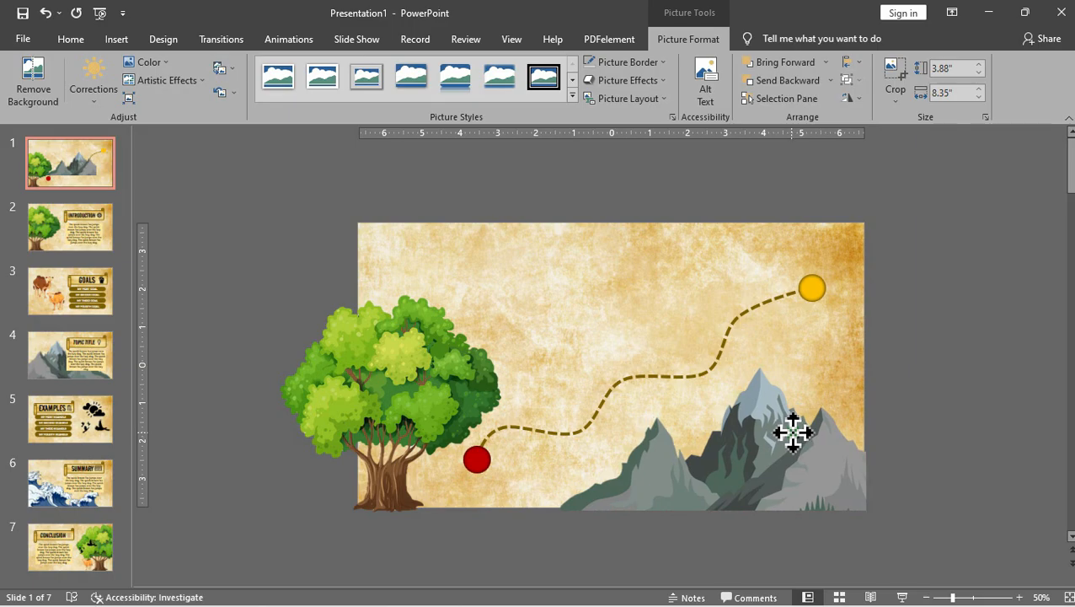
{"action": "left_click_drag", "start_coordinate": [792, 432], "coordinate": [793, 434]}
Insert the CAMEL picture at the bottom beside the red circle
{"action": "left_click", "coordinate": [116, 39]}
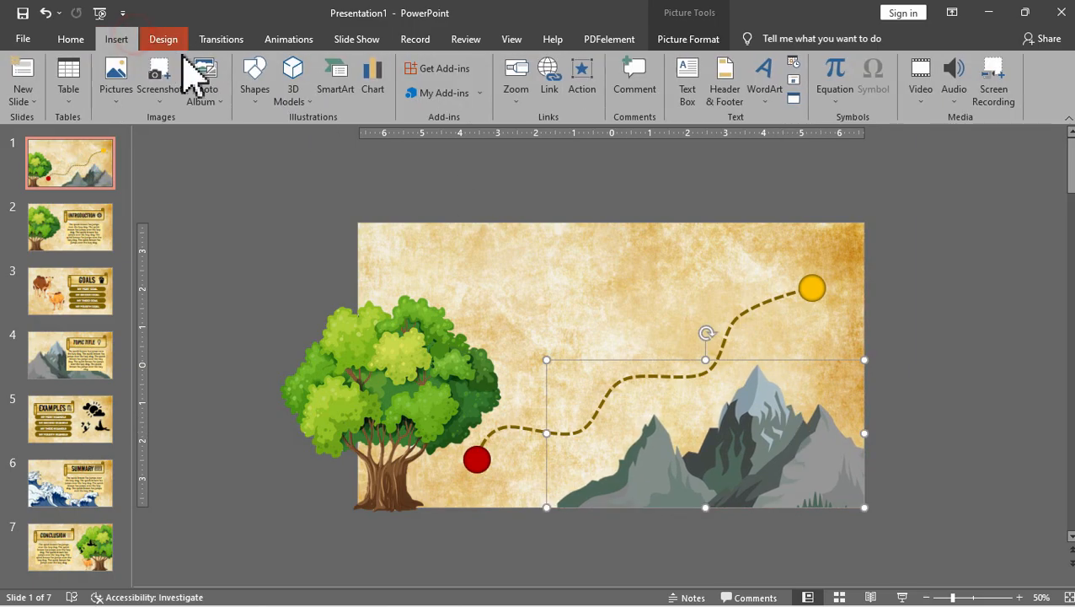
{"action": "left_click", "coordinate": [115, 88]}
{"action": "left_click", "coordinate": [148, 139]}
{"action": "double_click", "coordinate": [775, 218]}
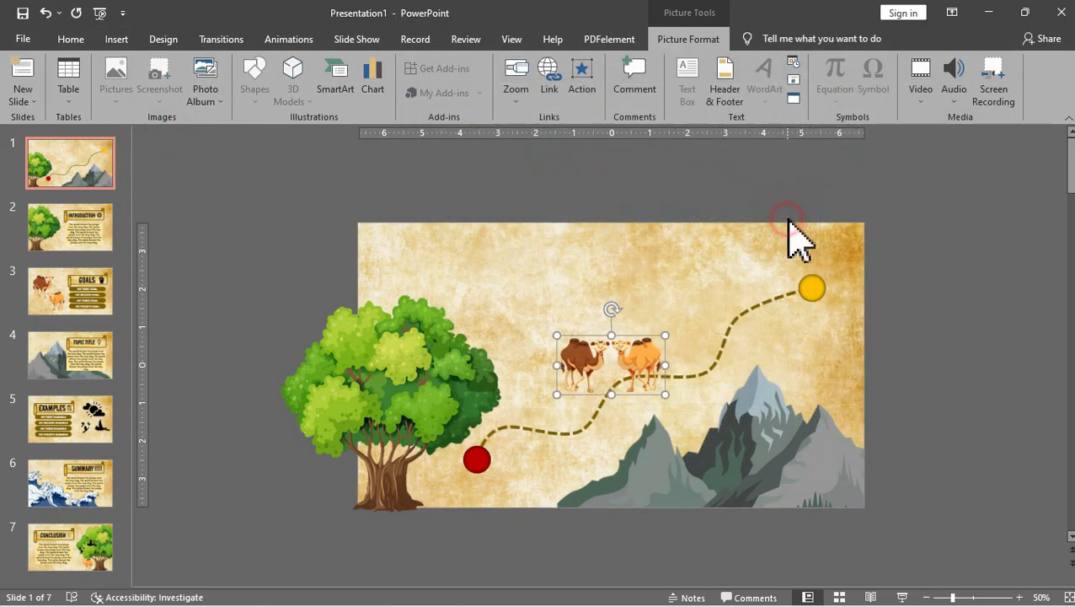
{"action": "mouse_move", "coordinate": [611, 364]}
{"action": "left_mouse_down"}
{"action": "mouse_move", "coordinate": [558, 471]}
{"action": "mouse_move", "coordinate": [576, 472]}
{"action": "left_mouse_up"}
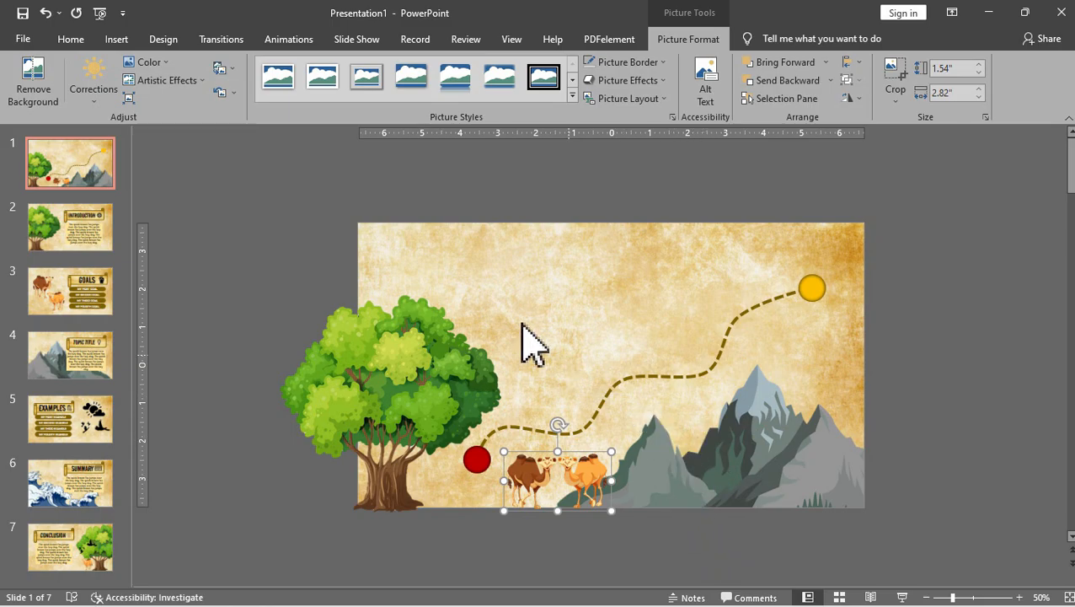
Insert the BIRD picture and place it over the mountain peak
{"action": "left_click", "coordinate": [116, 39]}
{"action": "left_click", "coordinate": [115, 88]}
{"action": "left_click", "coordinate": [139, 143]}
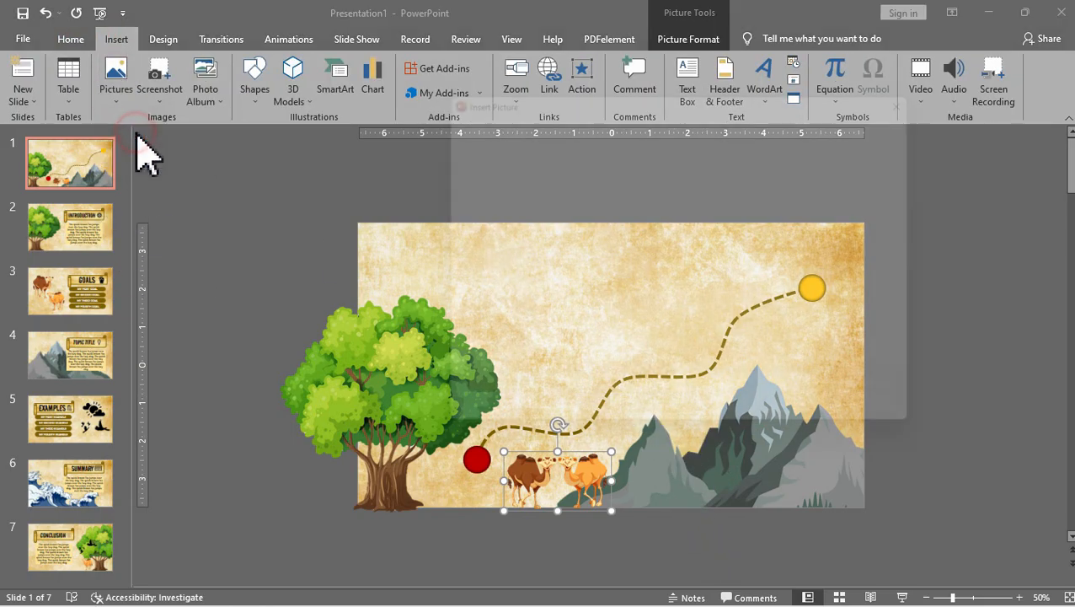
{"action": "double_click", "coordinate": [695, 223]}
{"action": "left_click_drag", "start_coordinate": [624, 346], "coordinate": [754, 392]}
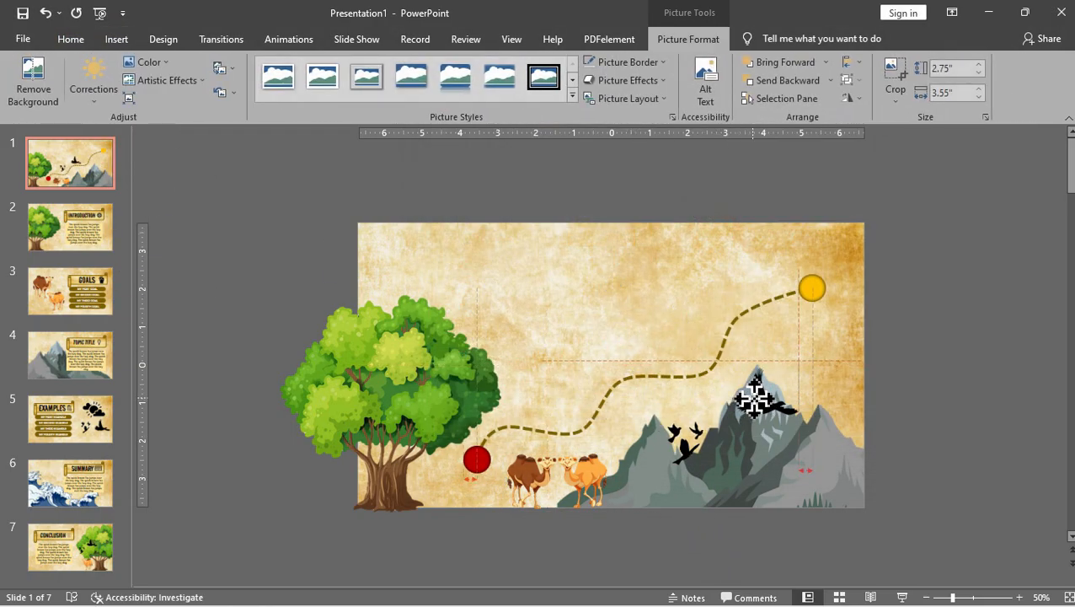
{"action": "left_click", "coordinate": [252, 193]}
{"action": "left_click", "coordinate": [117, 38]}
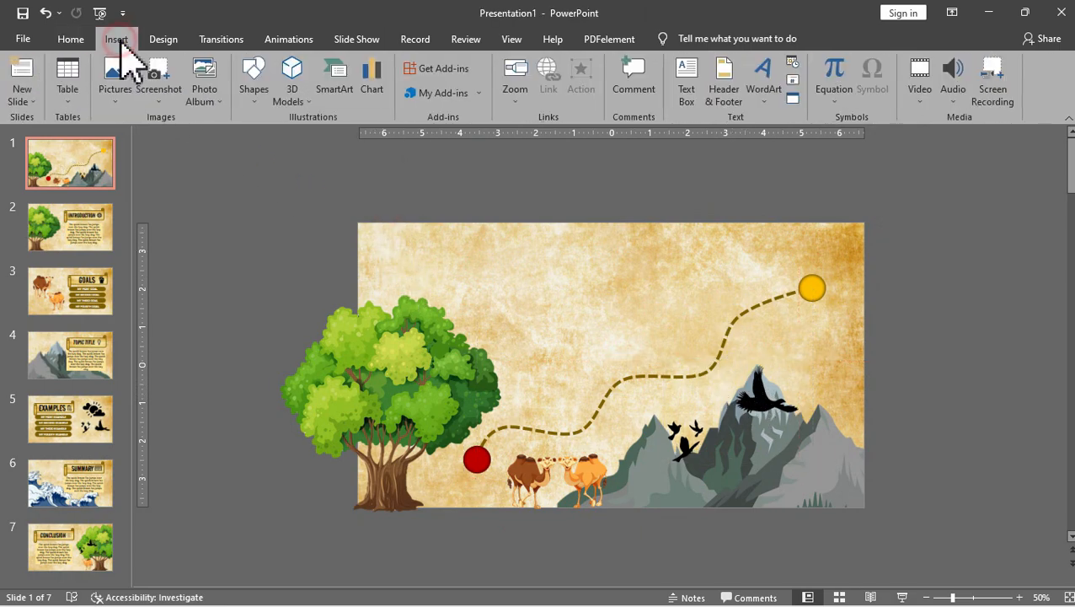
Add a text box with the ZOOMING GUIDE MAP title in Road Rage font near the slide top
{"action": "left_click", "coordinate": [687, 83]}
{"action": "left_click_drag", "start_coordinate": [393, 240], "coordinate": [592, 315]}
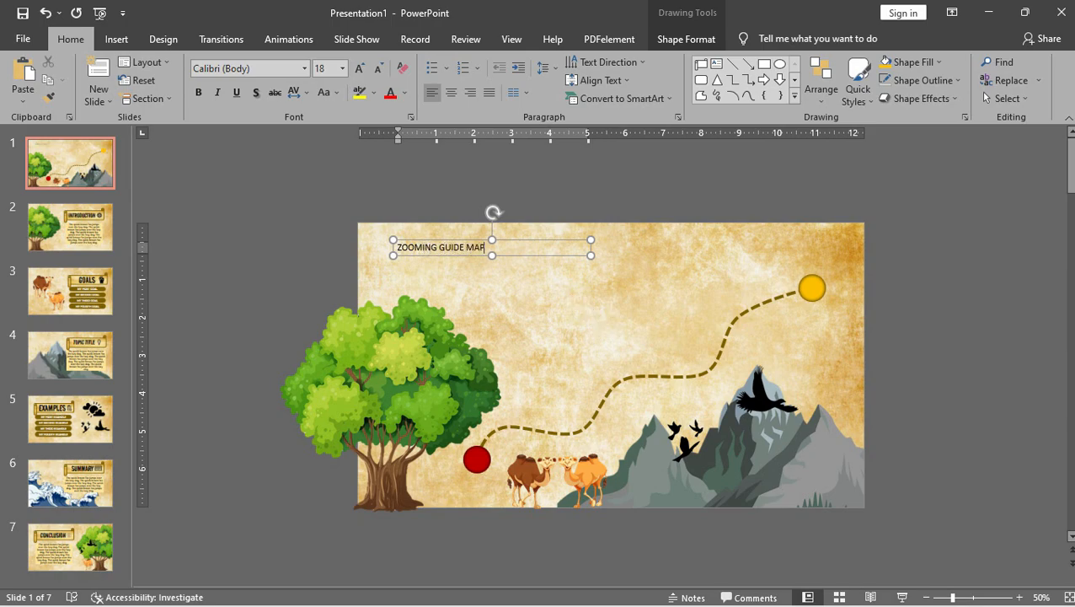
{"action": "left_click", "coordinate": [305, 69]}
{"action": "scroll", "coordinate": [270, 270], "scroll_direction": "down", "scroll_amount": 5}
{"action": "scroll", "coordinate": [270, 270], "scroll_direction": "down", "scroll_amount": 5}
{"action": "scroll", "coordinate": [271, 278], "scroll_direction": "down", "scroll_amount": 5}
{"action": "scroll", "coordinate": [271, 278], "scroll_direction": "down", "scroll_amount": 8}
{"action": "scroll", "coordinate": [304, 287], "scroll_direction": "down", "scroll_amount": 6}
{"action": "scroll", "coordinate": [303, 320], "scroll_direction": "down", "scroll_amount": 6}
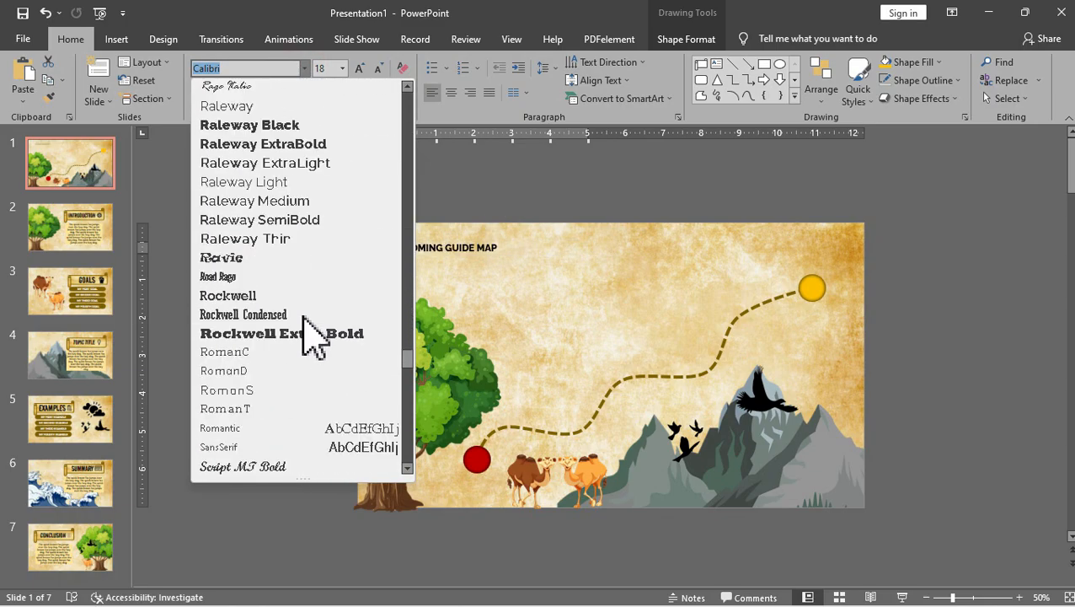
{"action": "scroll", "coordinate": [314, 337], "scroll_direction": "down", "scroll_amount": 3}
{"action": "scroll", "coordinate": [312, 337], "scroll_direction": "up", "scroll_amount": 3}
{"action": "scroll", "coordinate": [295, 329], "scroll_direction": "up", "scroll_amount": 3}
{"action": "left_click", "coordinate": [278, 328]}
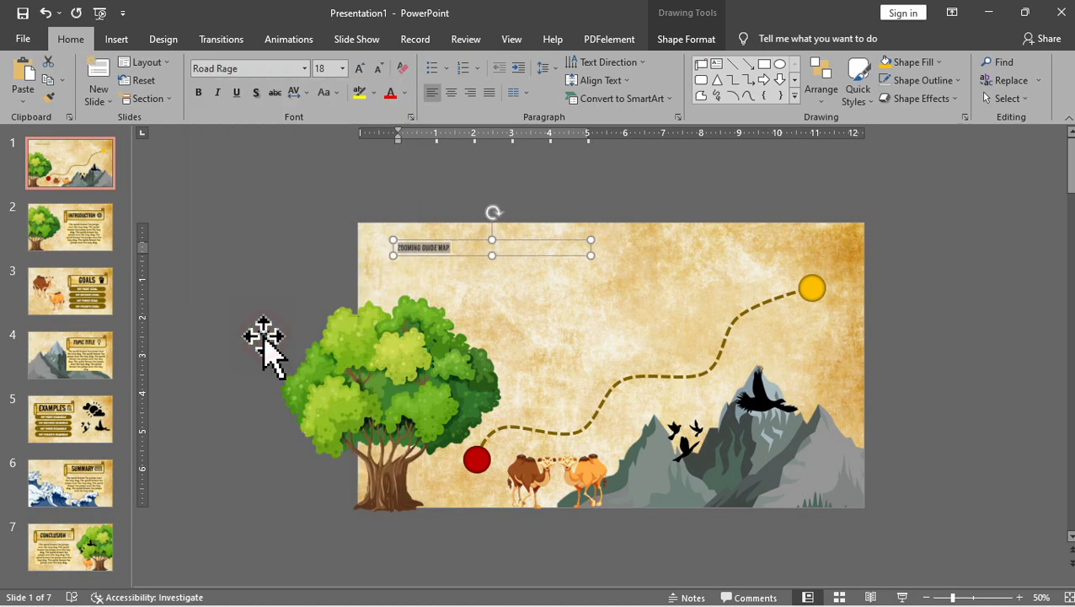
Enlarge the title to 72 pt, widen it onto one line, centre it and nudge it into place
{"action": "left_click", "coordinate": [358, 69]}
{"action": "left_click", "coordinate": [358, 68]}
{"action": "left_click", "coordinate": [358, 68]}
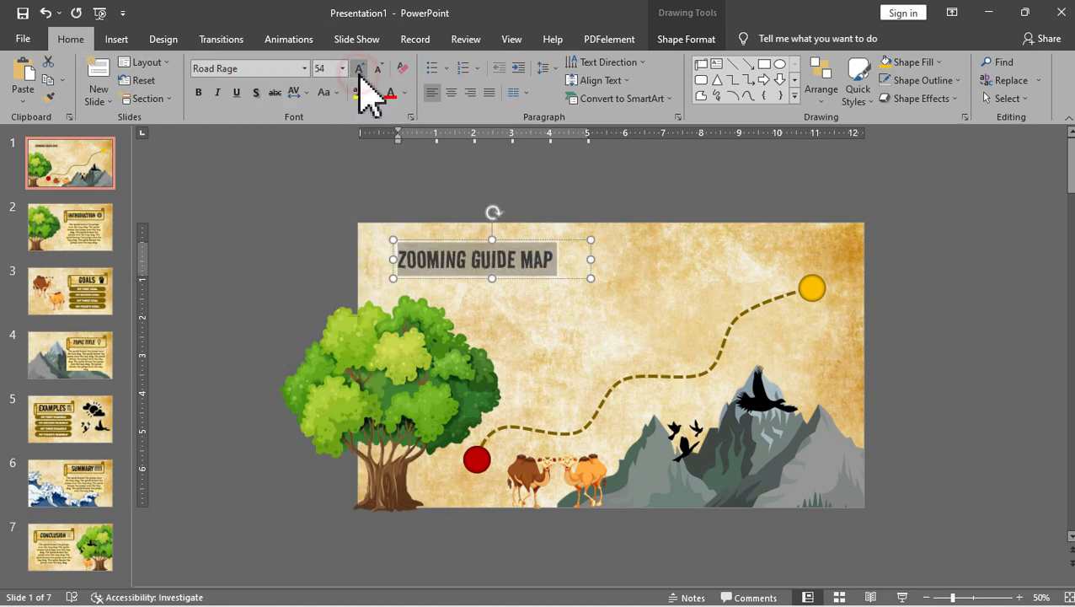
{"action": "left_click", "coordinate": [358, 68]}
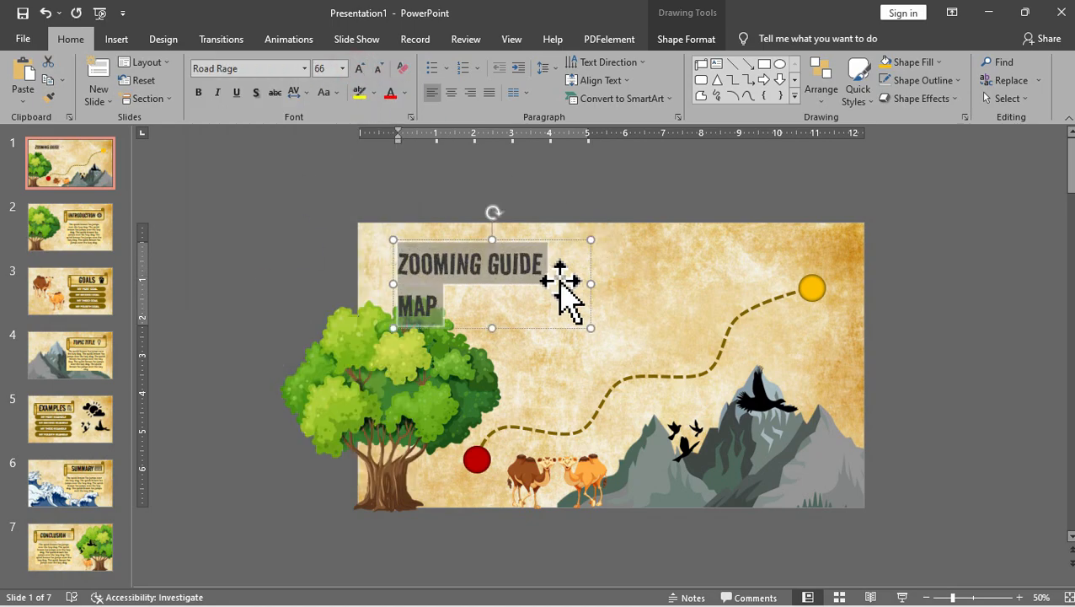
{"action": "left_click", "coordinate": [361, 68]}
{"action": "left_click_drag", "start_coordinate": [591, 284], "coordinate": [645, 264]}
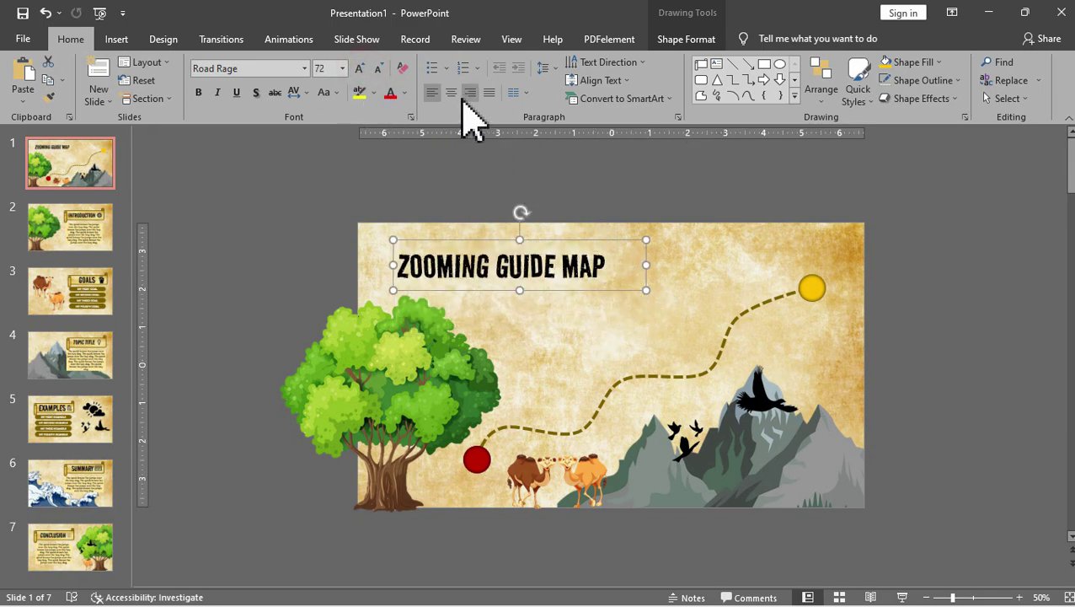
{"action": "left_click", "coordinate": [451, 92]}
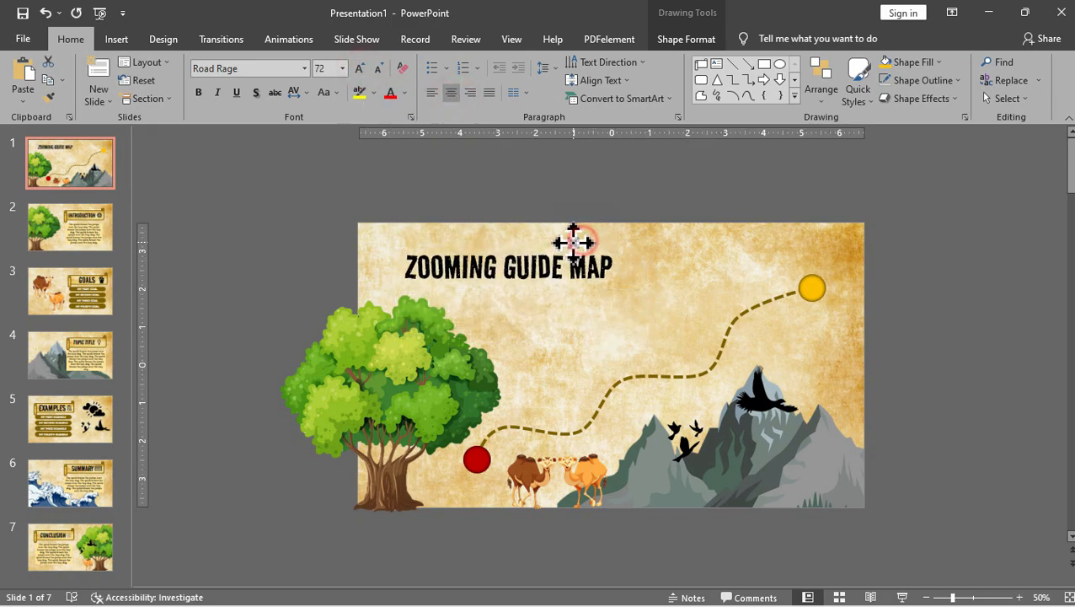
{"action": "left_click_drag", "start_coordinate": [573, 240], "coordinate": [562, 238]}
{"action": "left_click", "coordinate": [375, 193]}
Add an IN MICROSOFT POWERPOINT subtitle box below the title in bold Montserrat Light
{"action": "left_click", "coordinate": [116, 39]}
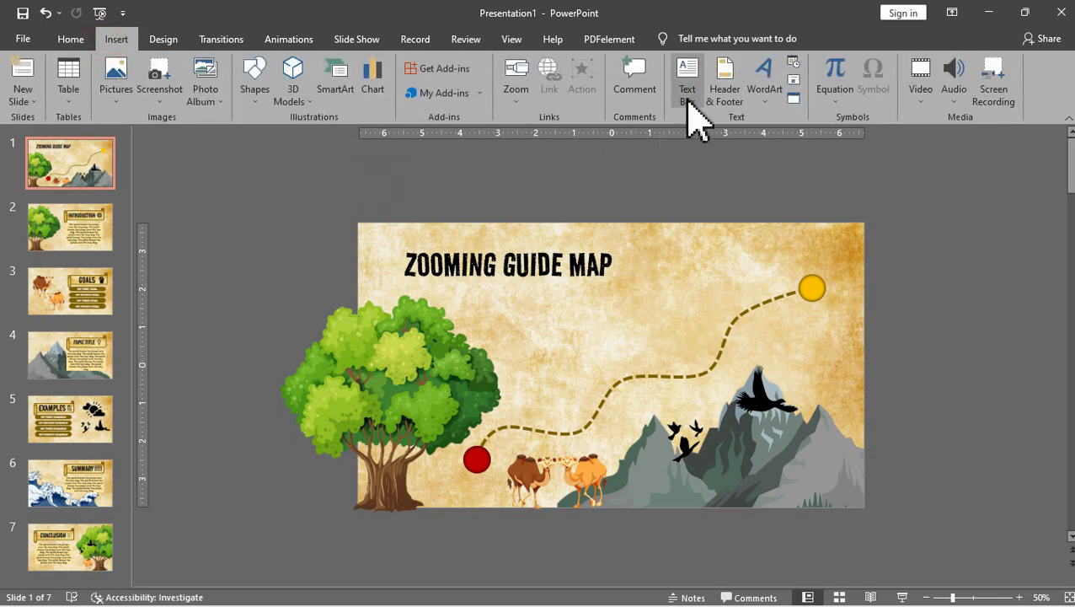
{"action": "left_click_drag", "start_coordinate": [407, 287], "coordinate": [611, 301]}
{"action": "type", "text": "IN MICROSOFT POWERPOINT"}
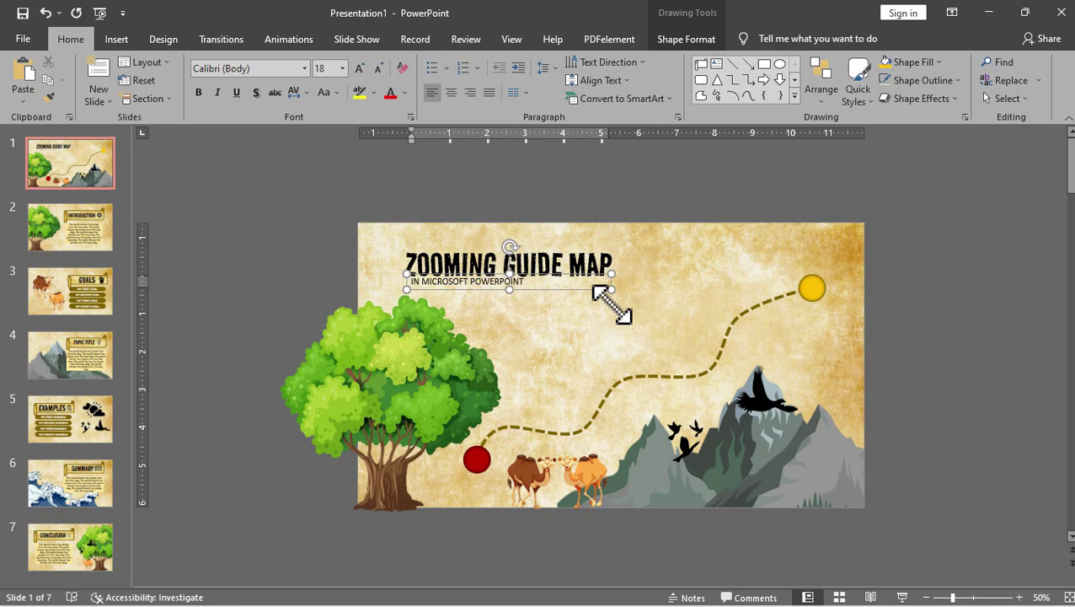
{"action": "left_click", "coordinate": [249, 69]}
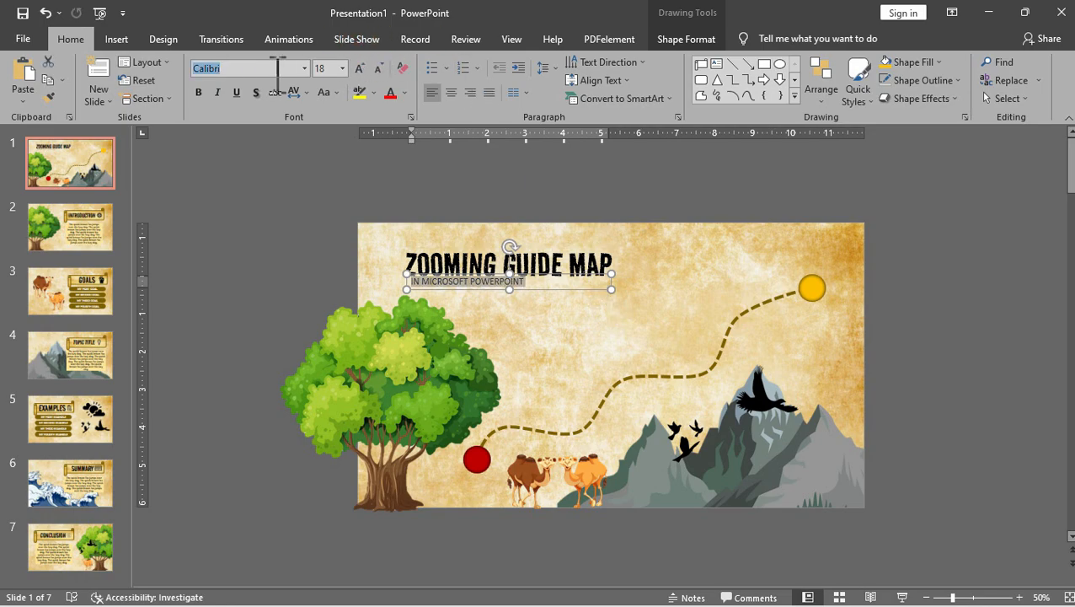
{"action": "left_click", "coordinate": [308, 68]}
{"action": "type", "text": "Montserrat"}
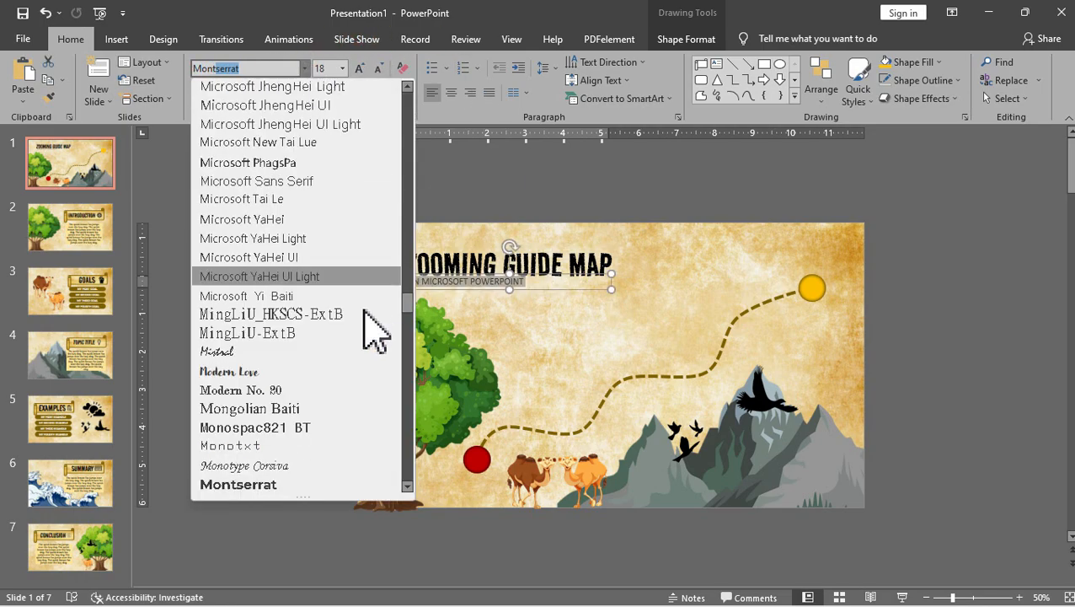
{"action": "left_click", "coordinate": [278, 313]}
{"action": "left_click", "coordinate": [199, 92]}
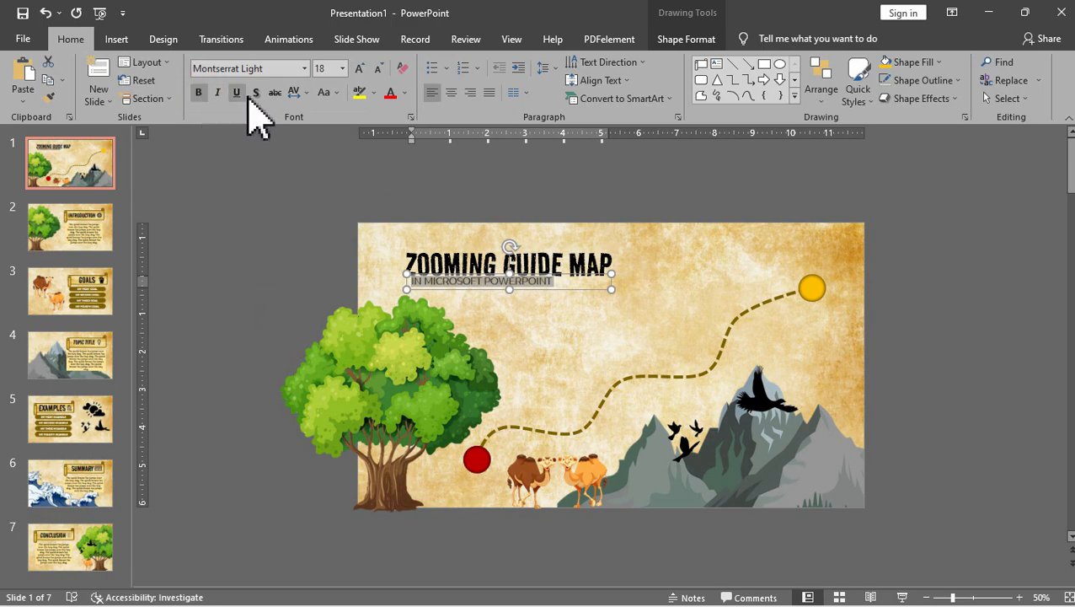
Set the subtitle to 21 pt with normal spacing, fit it on one line and nudge it left under the title
{"action": "left_click", "coordinate": [359, 68]}
{"action": "left_click", "coordinate": [359, 68]}
{"action": "left_click", "coordinate": [379, 68]}
{"action": "left_click", "coordinate": [303, 92]}
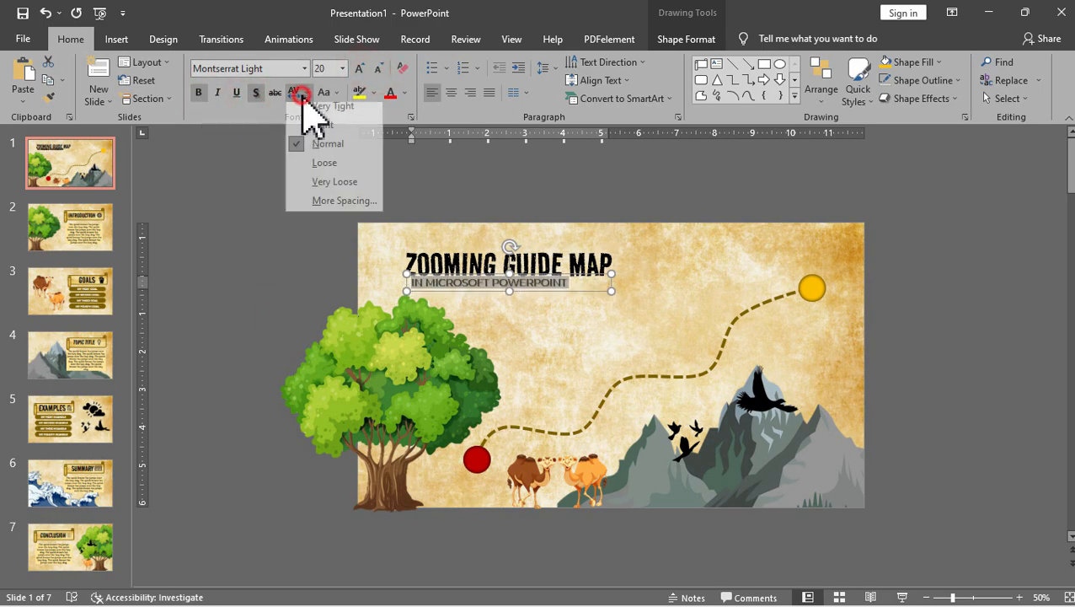
{"action": "key", "text": "Escape"}
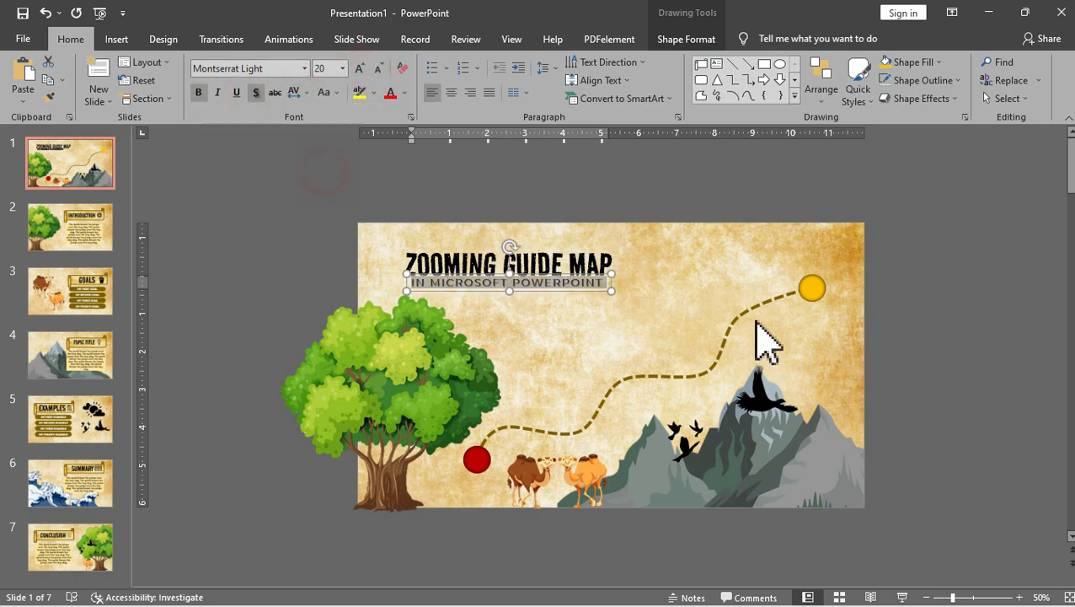
{"action": "left_click", "coordinate": [329, 68]}
{"action": "type", "text": "21"}
{"action": "key", "text": "Return"}
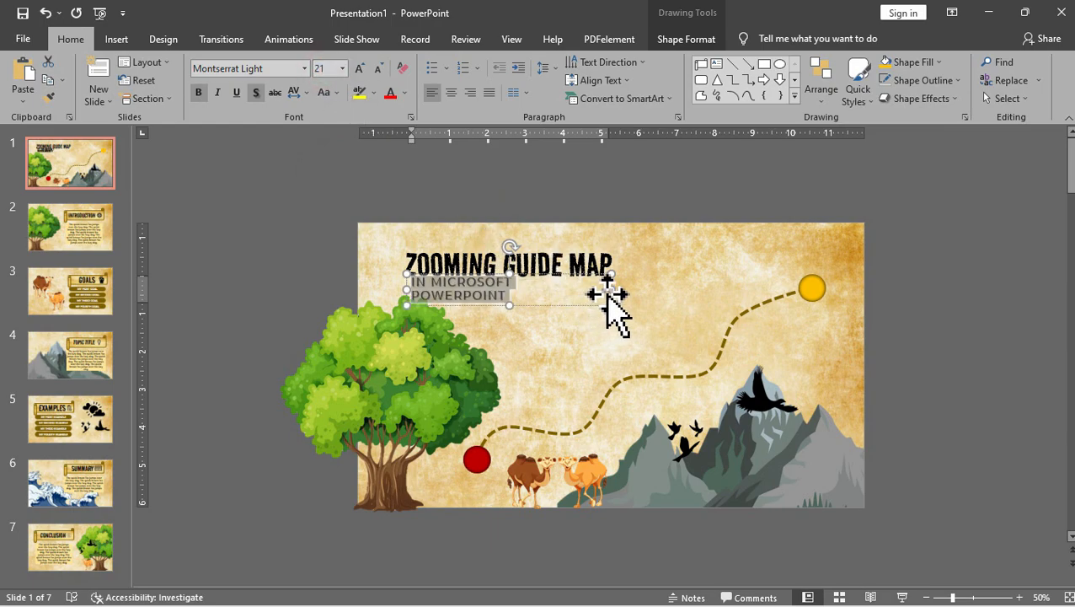
{"action": "left_click_drag", "start_coordinate": [608, 294], "coordinate": [630, 278]}
{"action": "key", "text": "Left"}
{"action": "key", "text": "Left"}
{"action": "key", "text": "Left"}
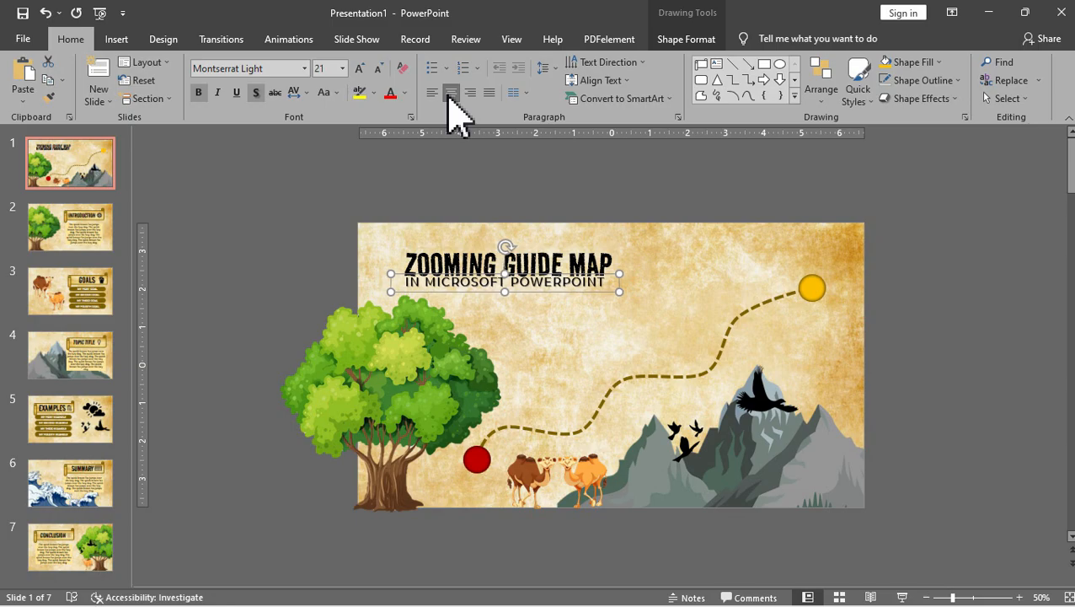
{"action": "left_click", "coordinate": [459, 169]}
{"action": "left_click", "coordinate": [116, 39]}
Insert the sun icon from the ICONS folder and move it to the left of the title
{"action": "left_click", "coordinate": [116, 88]}
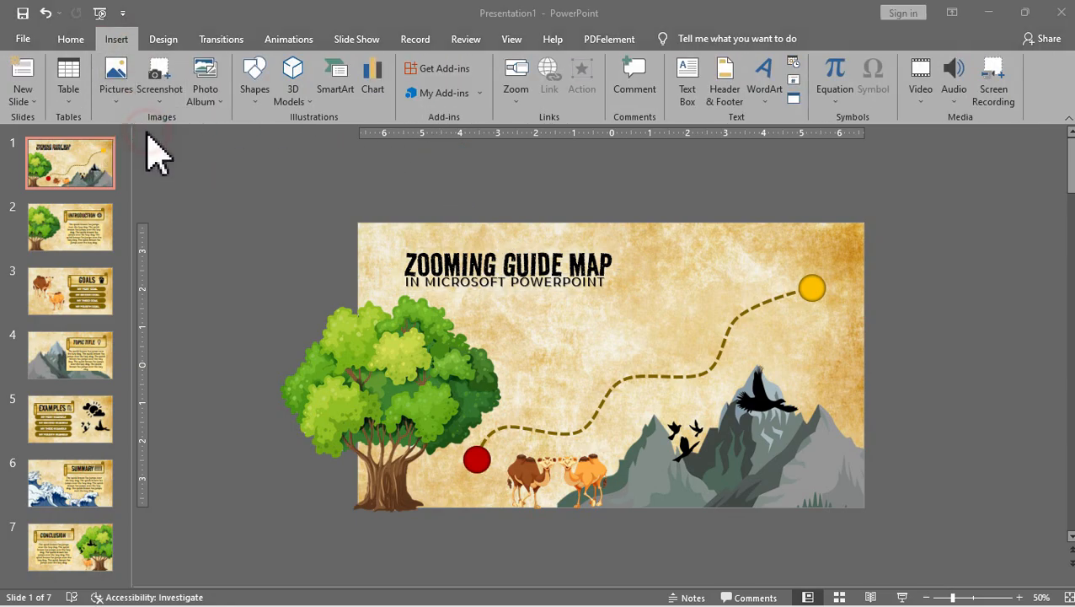
{"action": "left_click", "coordinate": [151, 151]}
{"action": "double_click", "coordinate": [695, 337]}
{"action": "left_click_drag", "start_coordinate": [627, 379], "coordinate": [387, 261]}
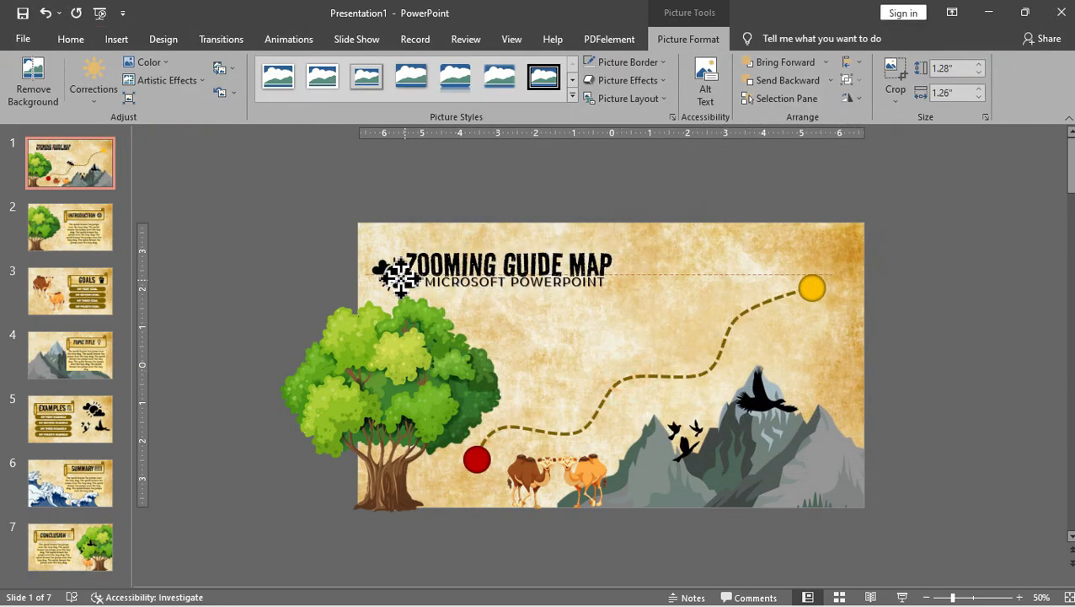
{"action": "scroll", "coordinate": [446, 228], "scroll_direction": "up", "scroll_amount": 3}
Shift the title and subtitle right to make room for the sun icon
{"action": "left_click", "coordinate": [455, 185]}
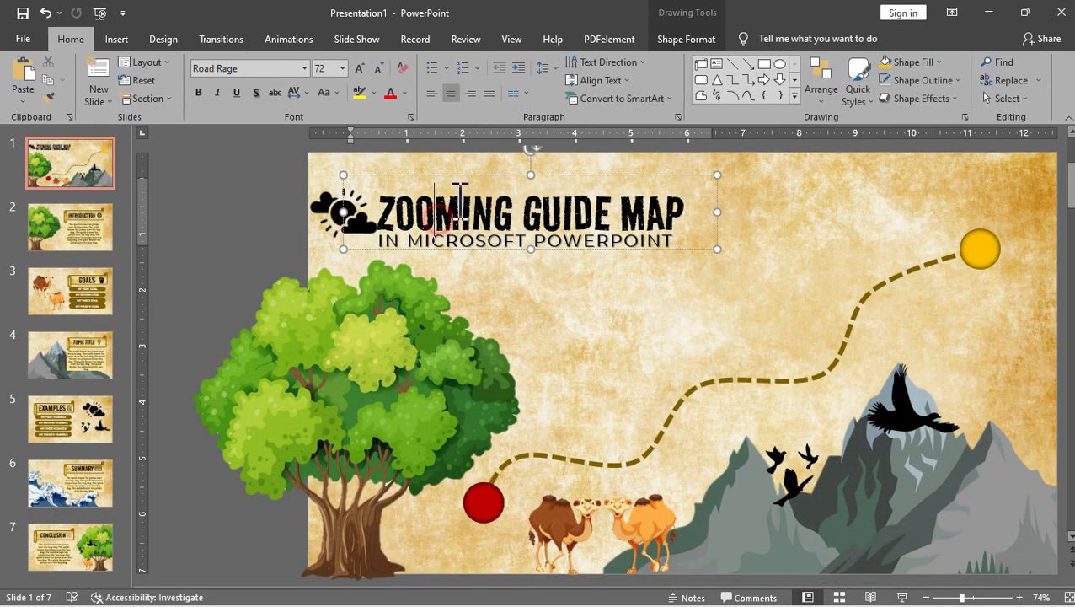
{"action": "left_click", "coordinate": [476, 240], "text": "shift"}
{"action": "left_click_drag", "start_coordinate": [474, 240], "coordinate": [503, 227]}
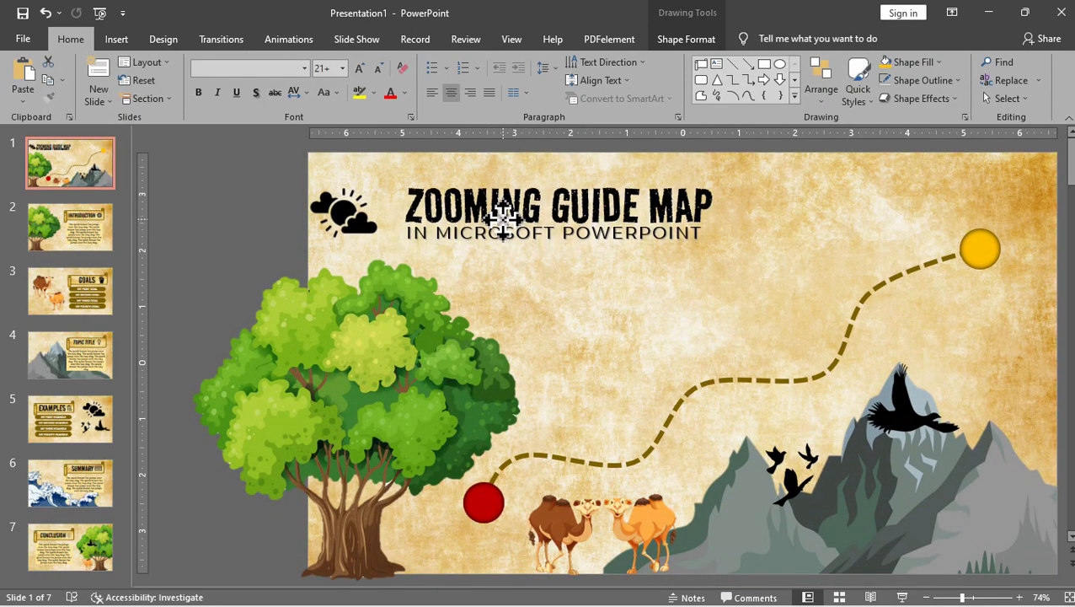
{"action": "left_click", "coordinate": [360, 204]}
{"action": "left_click", "coordinate": [640, 354]}
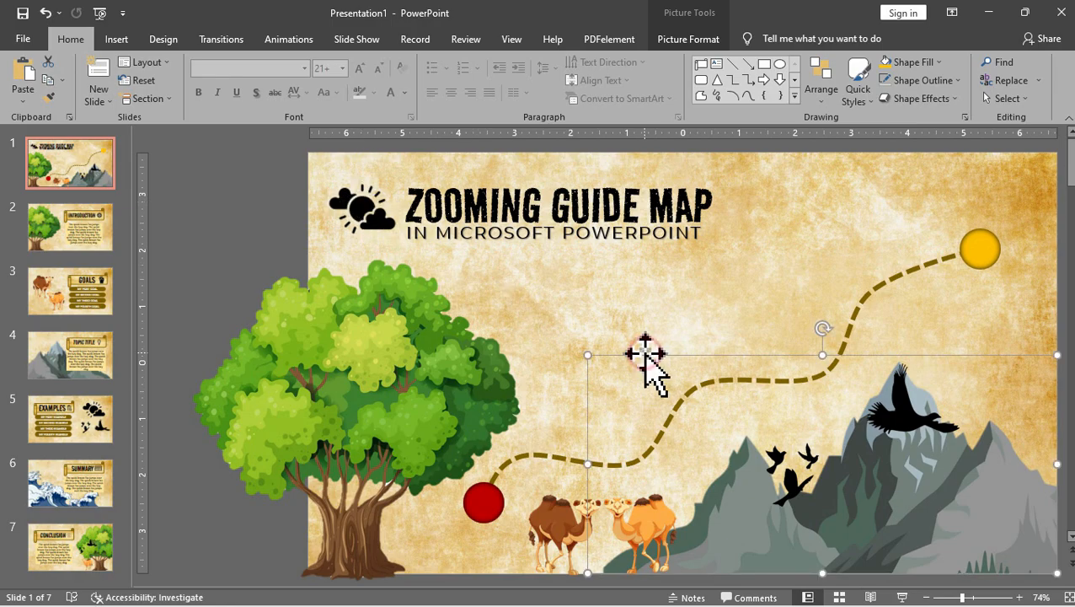
{"action": "scroll", "coordinate": [640, 354], "scroll_direction": "down", "scroll_amount": 3}
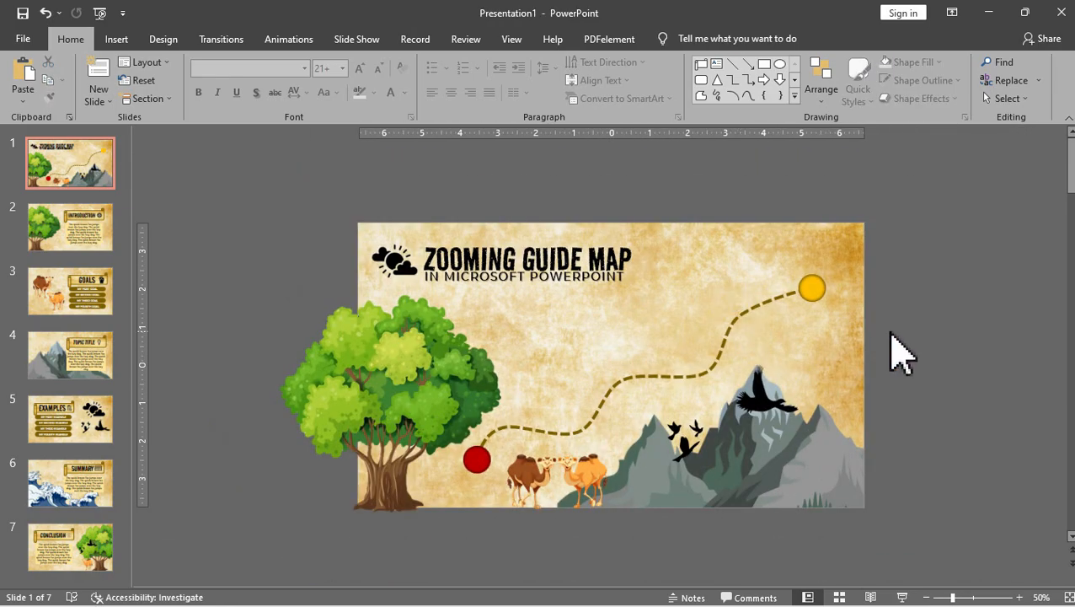
Draw a tall narrow rounded-rectangle pole above the path in the middle of the slide
{"action": "left_click", "coordinate": [116, 38]}
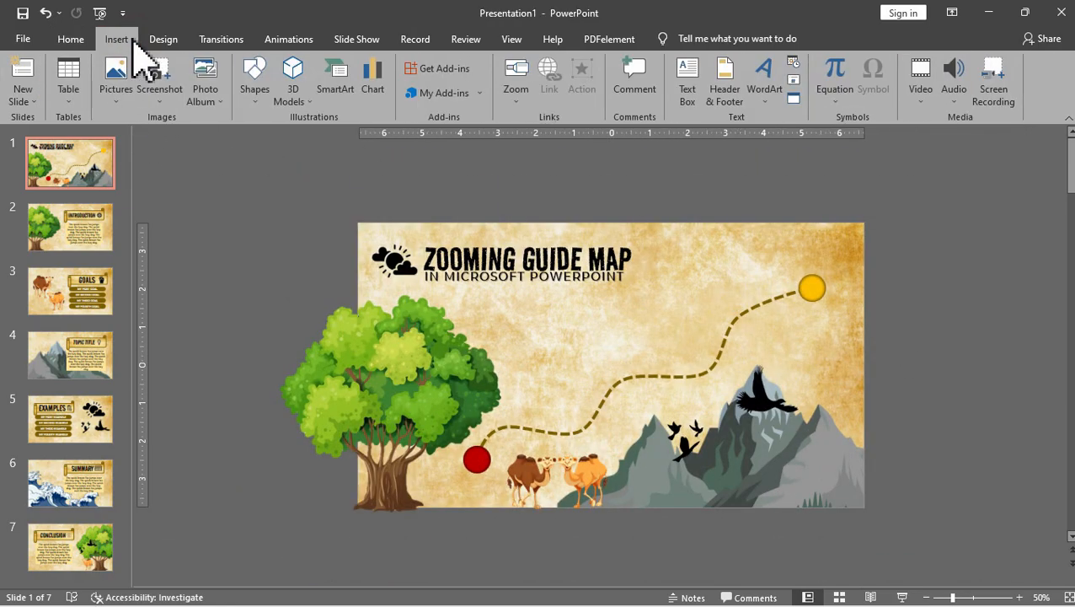
{"action": "left_click", "coordinate": [255, 88]}
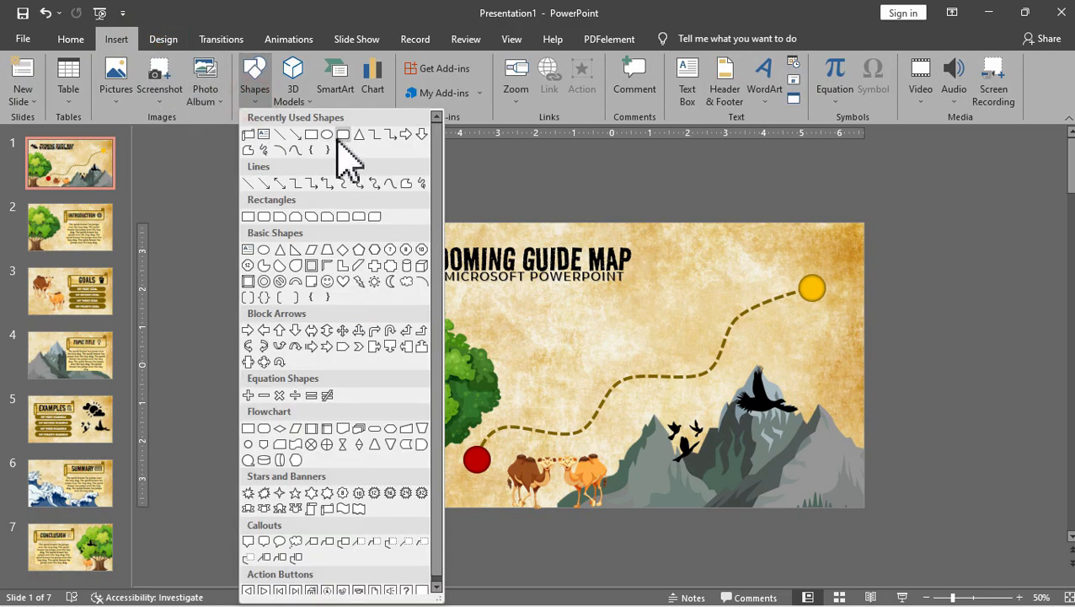
{"action": "left_click", "coordinate": [340, 135]}
{"action": "scroll", "coordinate": [523, 337], "scroll_direction": "up", "scroll_amount": 2, "text": "ctrl"}
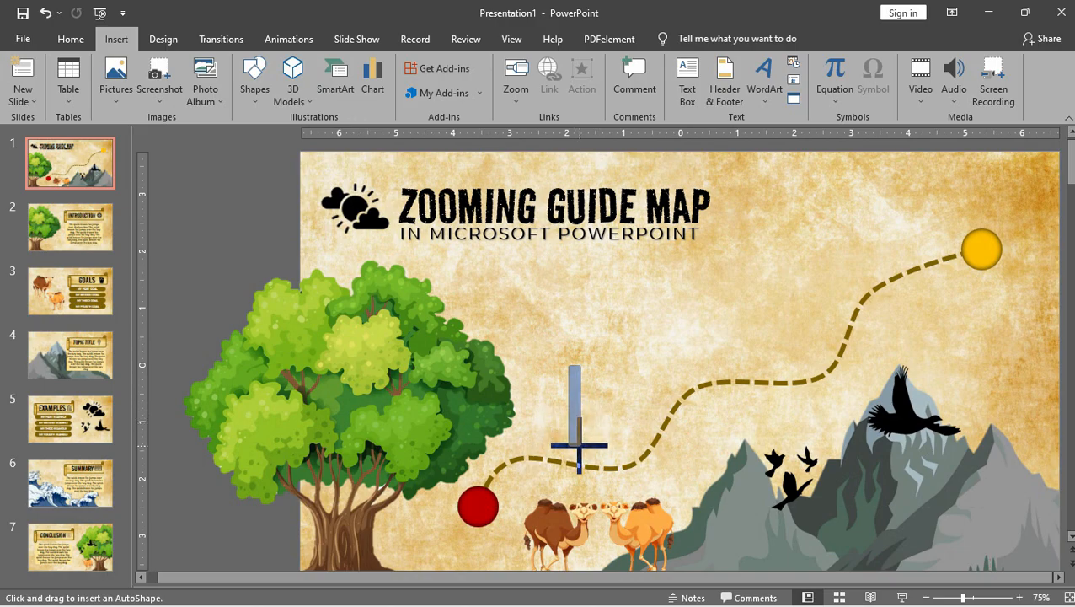
{"action": "left_click_drag", "start_coordinate": [574, 366], "coordinate": [579, 446]}
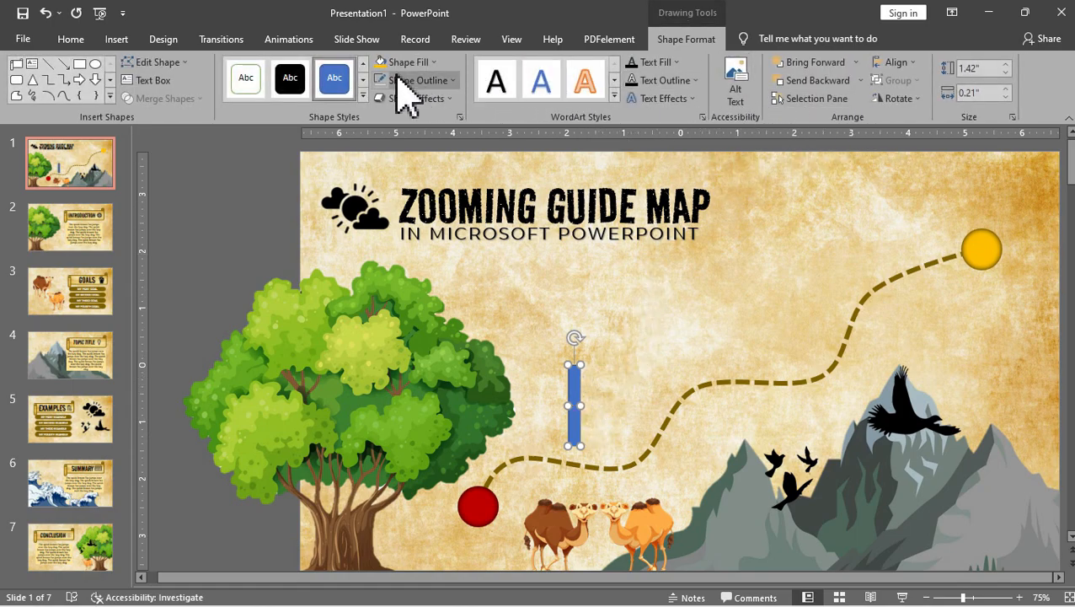
Give the pole a white fill and an inner shadow, then adjust its position slightly
{"action": "left_click", "coordinate": [433, 61]}
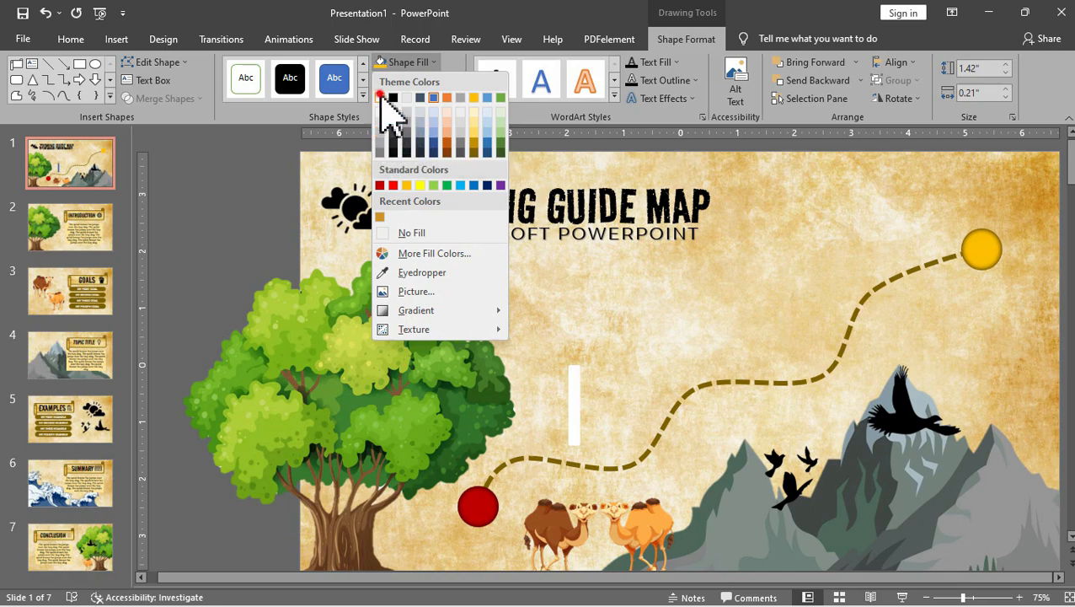
{"action": "left_click", "coordinate": [392, 100]}
{"action": "left_click", "coordinate": [415, 98]}
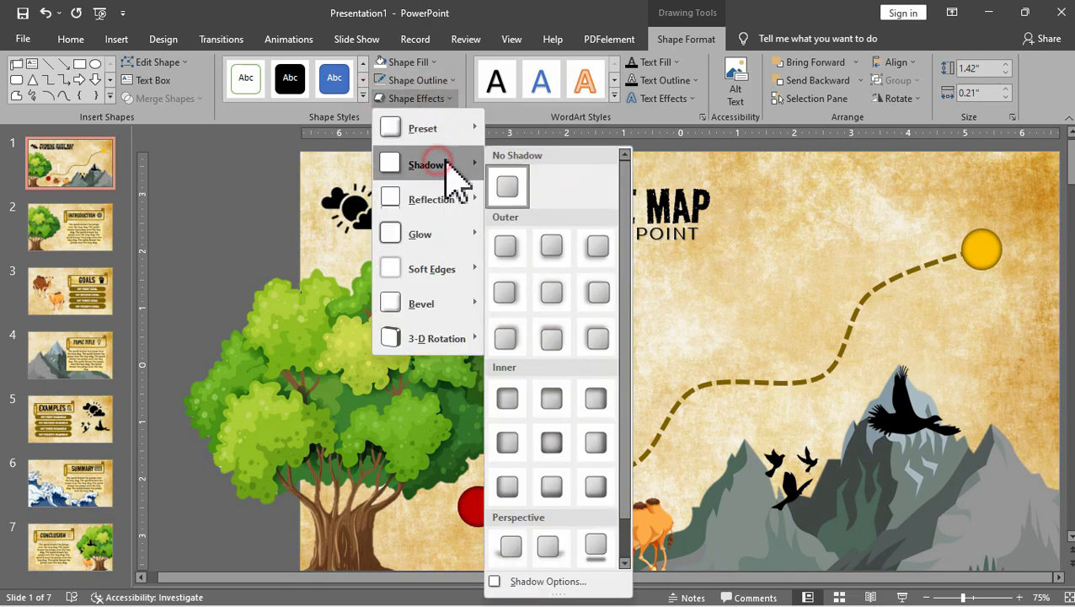
{"action": "left_click", "coordinate": [551, 442]}
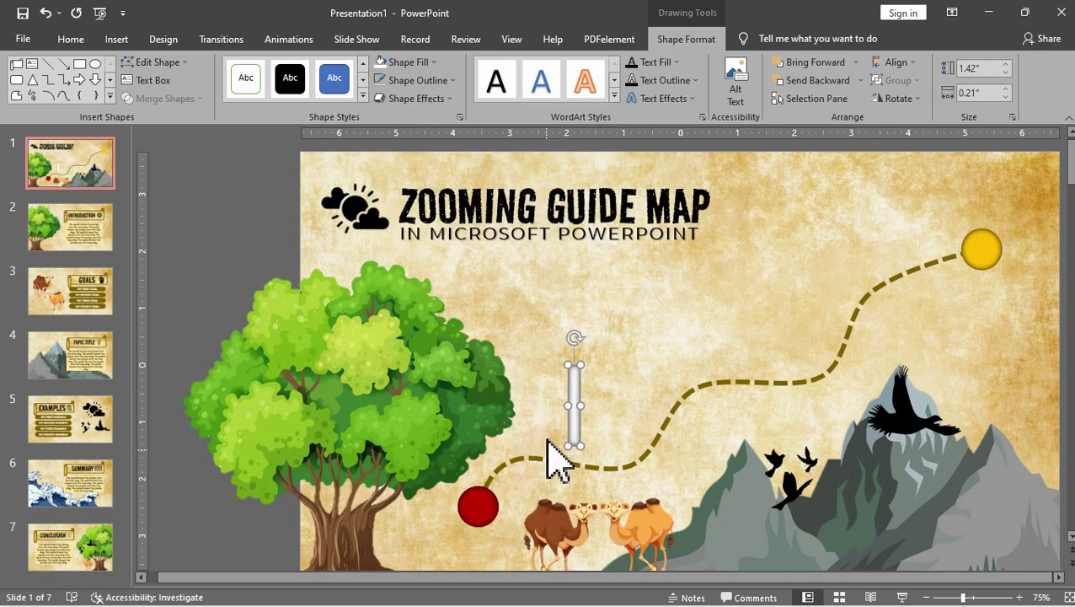
{"action": "left_click", "coordinate": [644, 339]}
{"action": "left_click", "coordinate": [578, 390]}
{"action": "scroll", "coordinate": [649, 379], "scroll_direction": "up", "scroll_amount": 5, "text": "ctrl"}
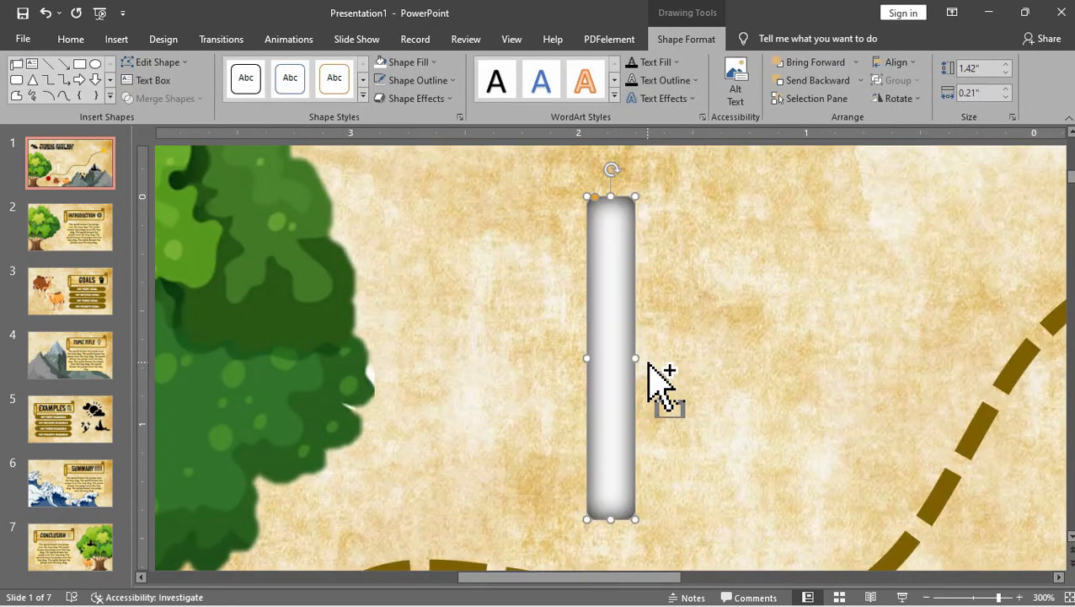
{"action": "left_click_drag", "start_coordinate": [606, 211], "coordinate": [615, 212]}
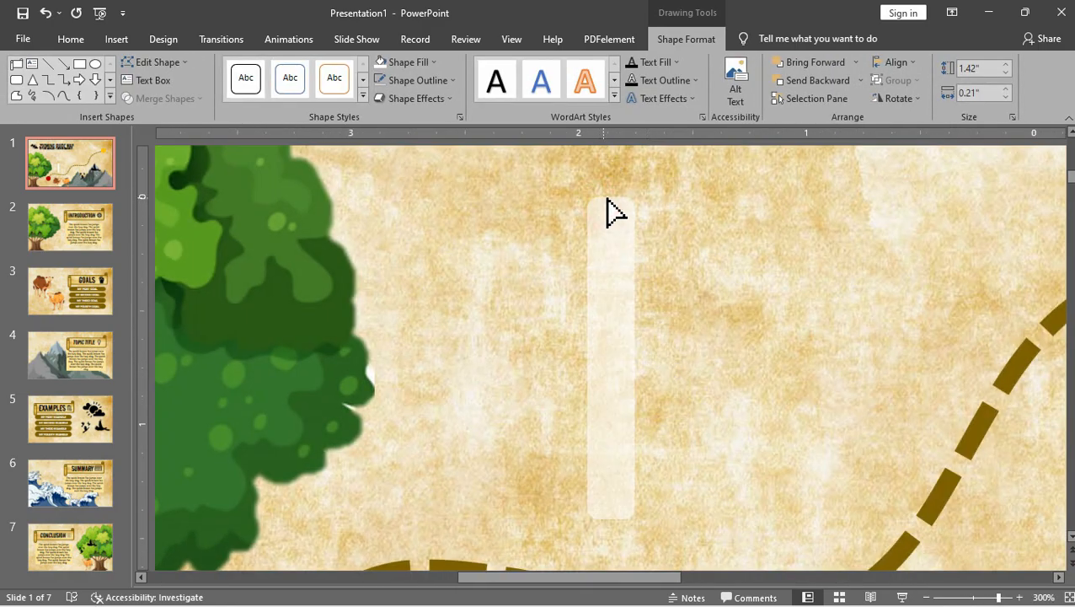
{"action": "left_click", "coordinate": [733, 303]}
{"action": "scroll", "coordinate": [573, 312], "scroll_direction": "down", "scroll_amount": 5, "text": "ctrl"}
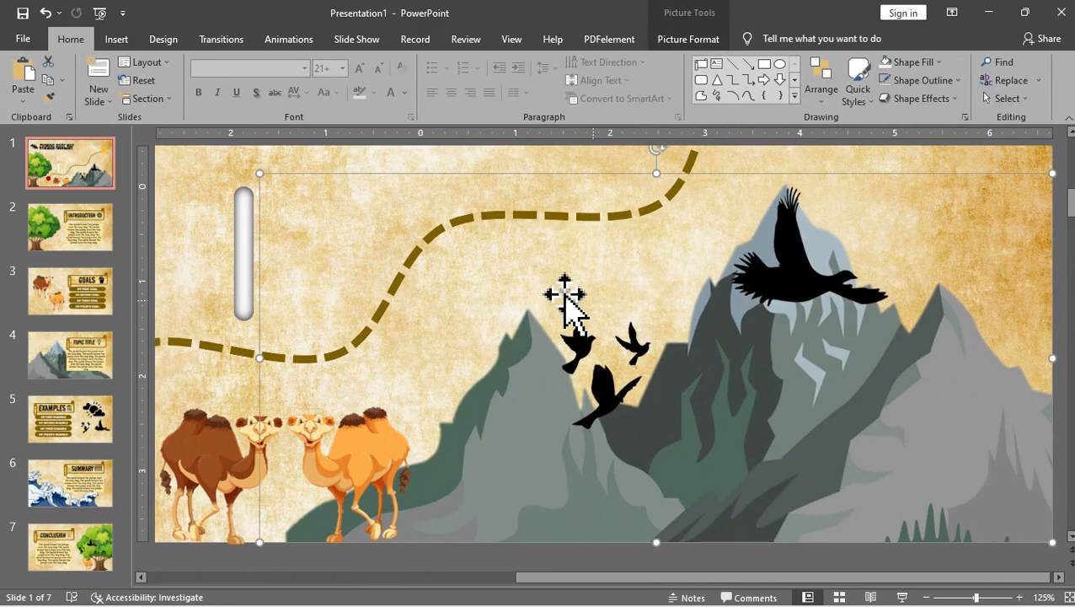
{"action": "key", "text": "Escape"}
{"action": "left_click", "coordinate": [117, 39]}
Draw an isosceles triangle near the pole's top and size it to 1" x 1"
{"action": "left_click", "coordinate": [261, 92]}
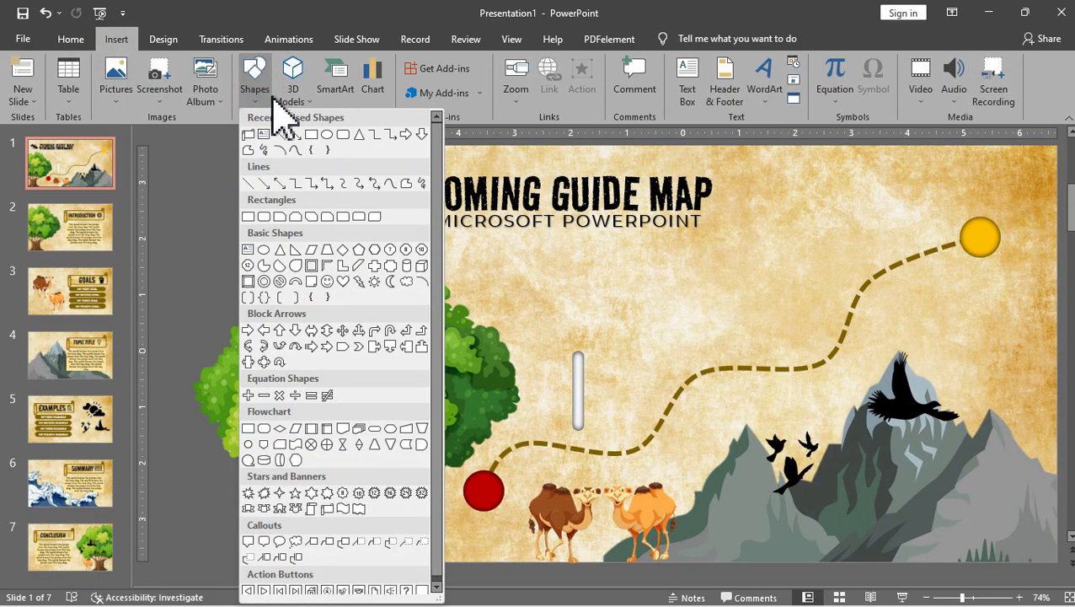
{"action": "left_click", "coordinate": [360, 136]}
{"action": "left_click_drag", "start_coordinate": [590, 300], "coordinate": [649, 364]}
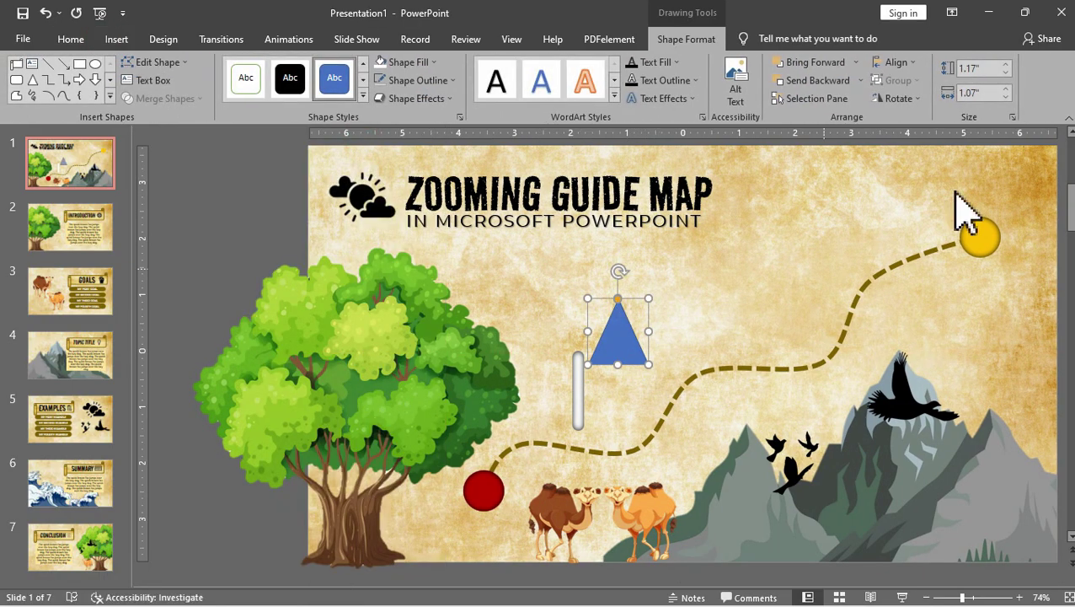
{"action": "left_click", "coordinate": [971, 93]}
{"action": "type", "text": "1"}
{"action": "key", "text": "Return"}
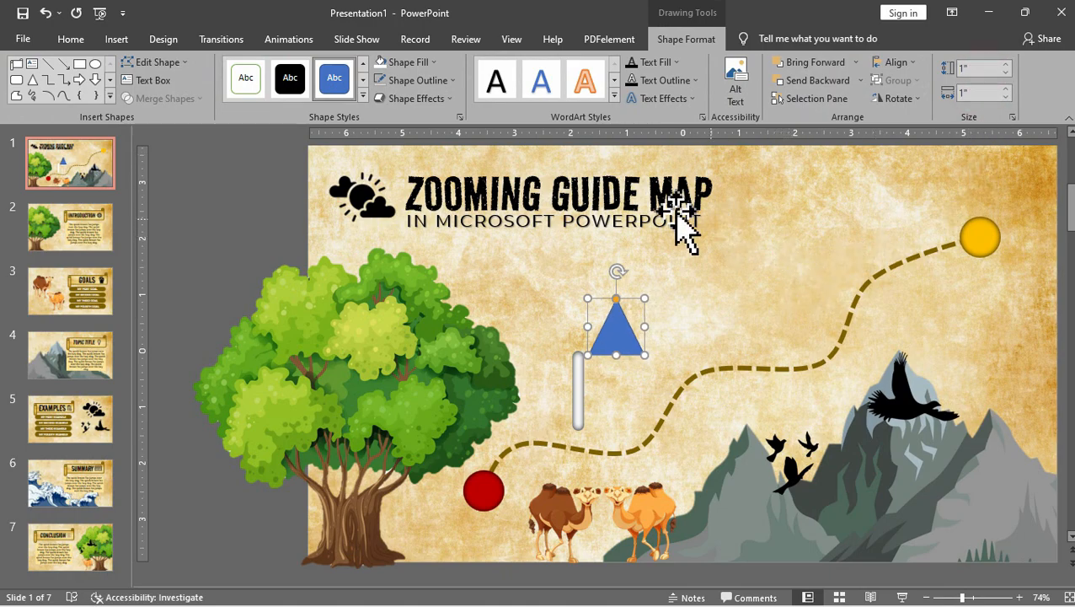
Rotate the triangle right 90°, fill it green and move it onto the top of the pole
{"action": "left_click", "coordinate": [898, 99]}
{"action": "left_click", "coordinate": [919, 115]}
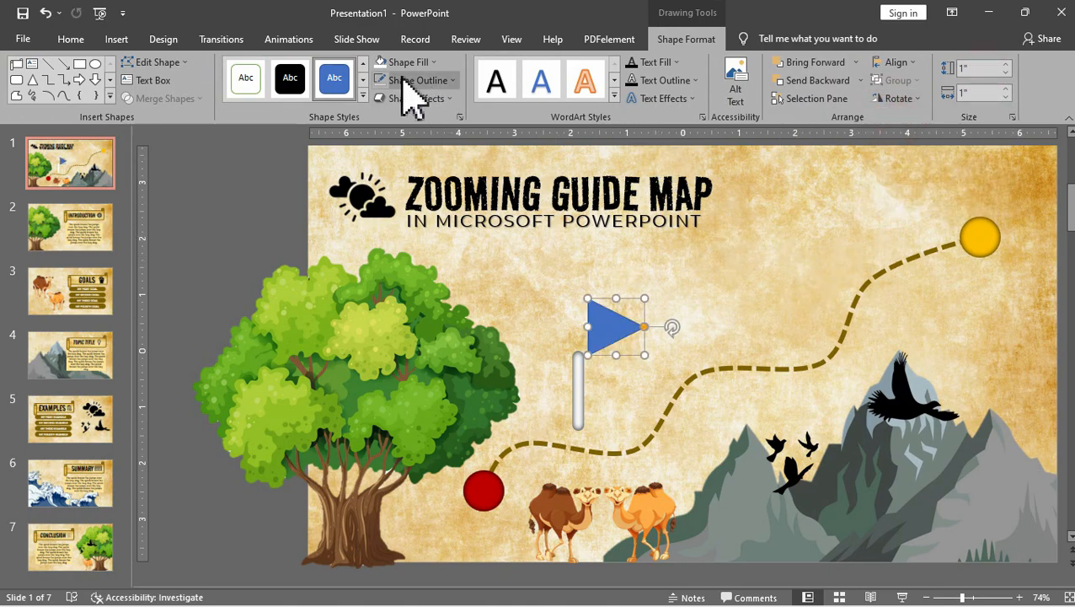
{"action": "left_click", "coordinate": [433, 62]}
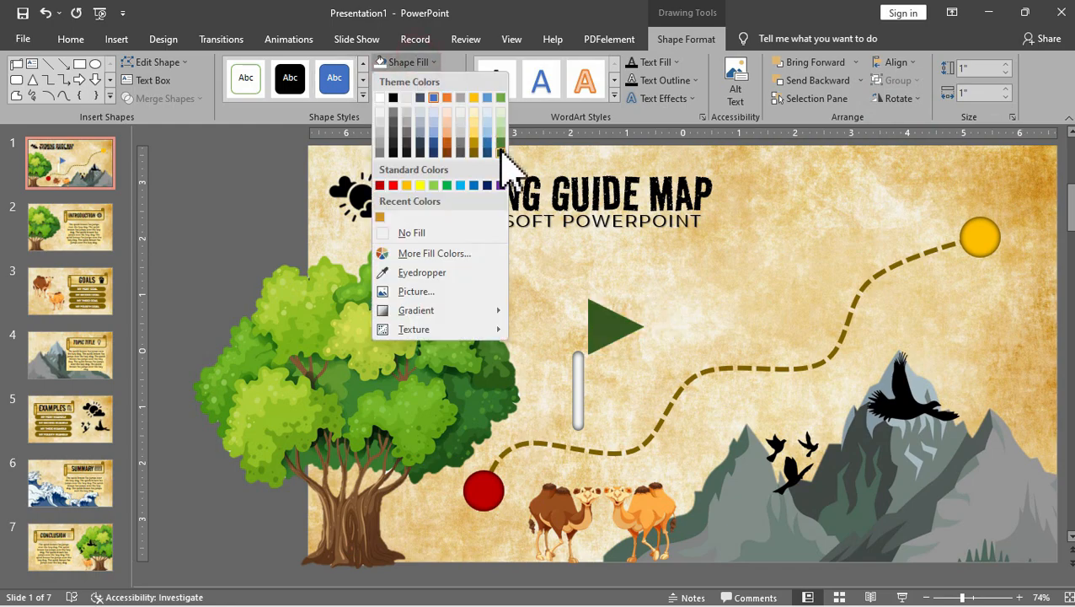
{"action": "left_click", "coordinate": [447, 186]}
{"action": "left_click_drag", "start_coordinate": [620, 328], "coordinate": [624, 383]}
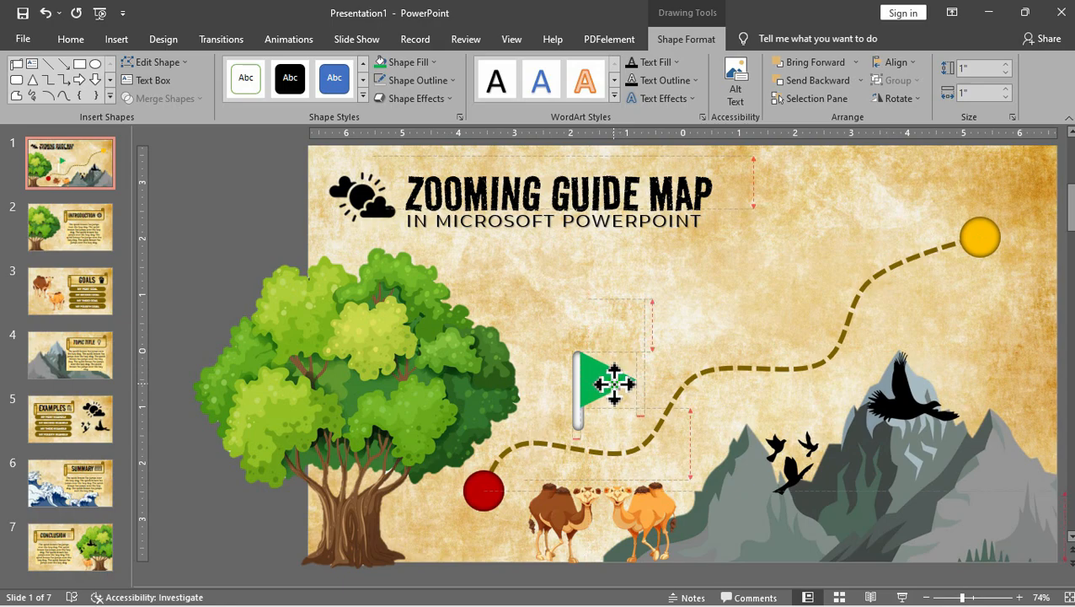
{"action": "right_click", "coordinate": [613, 379]}
{"action": "left_click", "coordinate": [638, 360]}
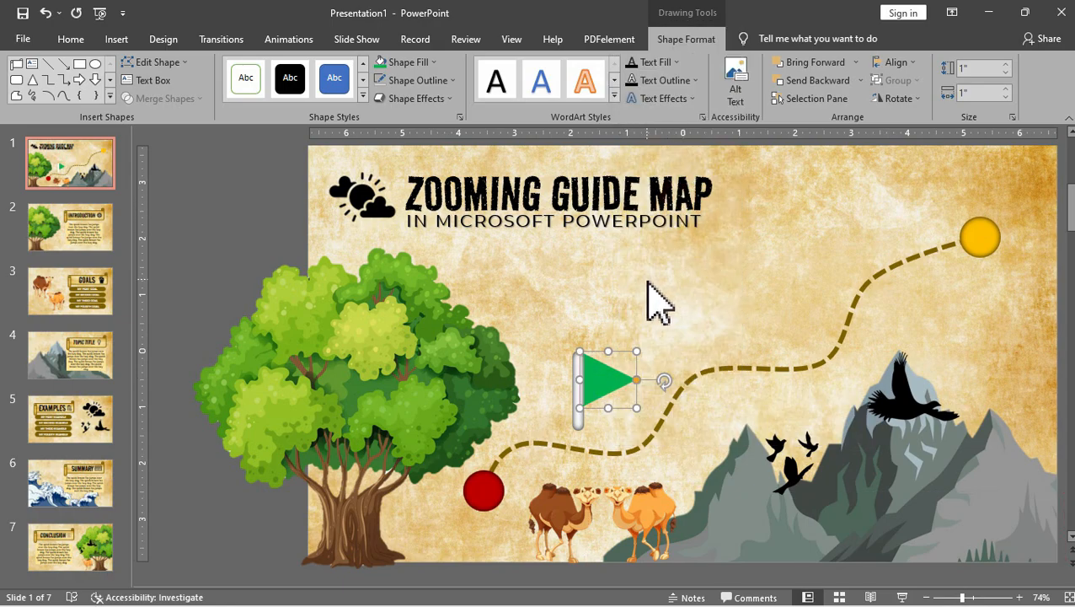
{"action": "left_click", "coordinate": [580, 388]}
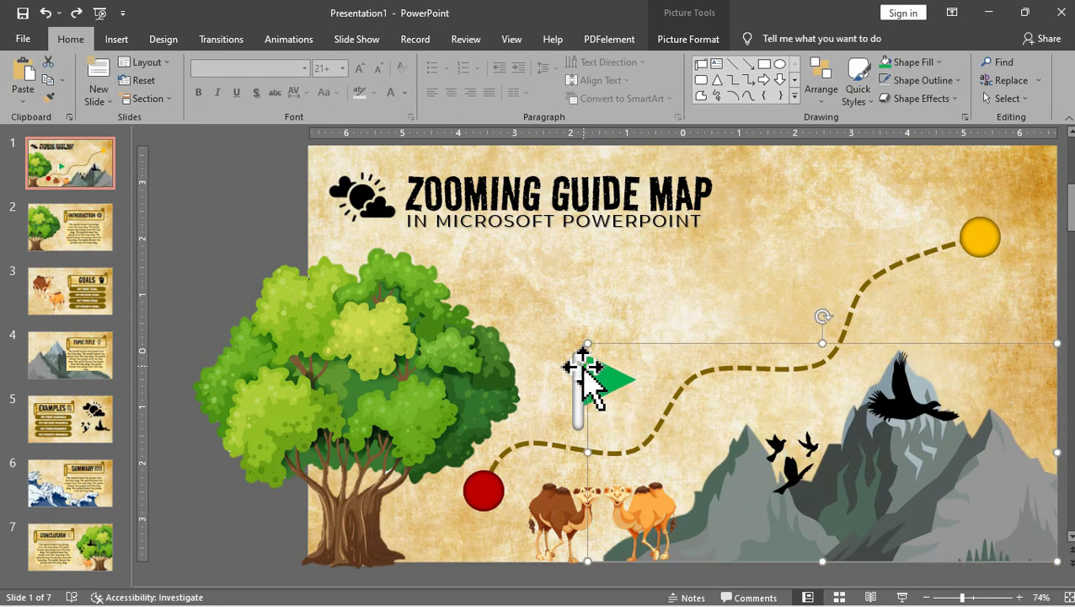
Move the flag (pole and pennant) higher above the dashed path
{"action": "left_click", "coordinate": [613, 307]}
{"action": "key", "text": "ctrl+z"}
{"action": "key", "text": "ctrl+z"}
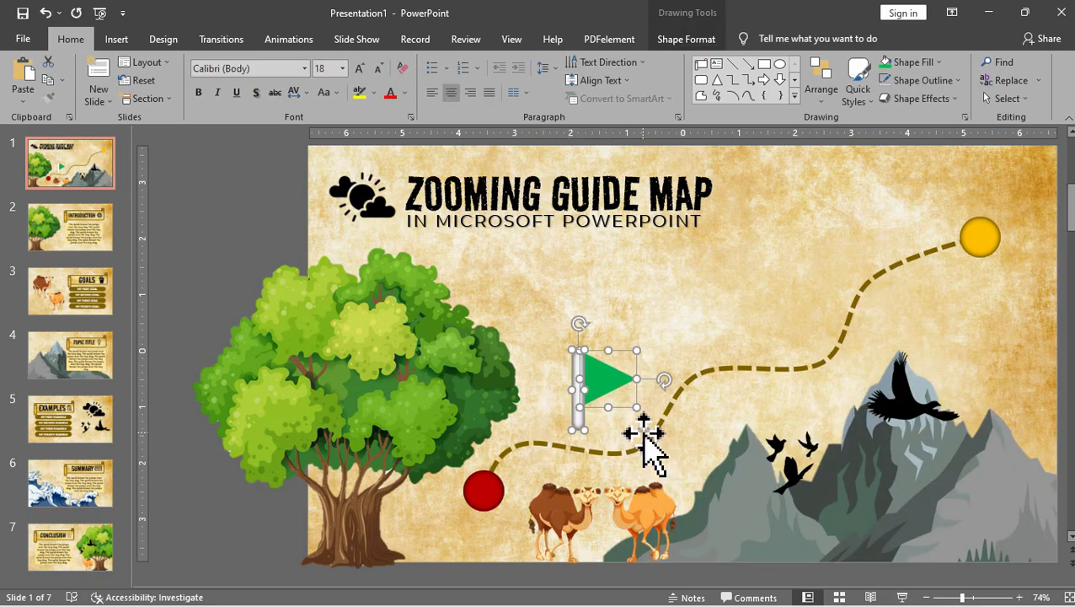
{"action": "mouse_move", "coordinate": [645, 426]}
{"action": "left_mouse_down"}
{"action": "mouse_move", "coordinate": [600, 352]}
{"action": "mouse_move", "coordinate": [584, 360]}
{"action": "mouse_move", "coordinate": [582, 390]}
{"action": "left_mouse_up"}
Enlarge the green pennant slightly, then select pennant and pole together
{"action": "left_click", "coordinate": [556, 371]}
{"action": "left_click", "coordinate": [579, 337]}
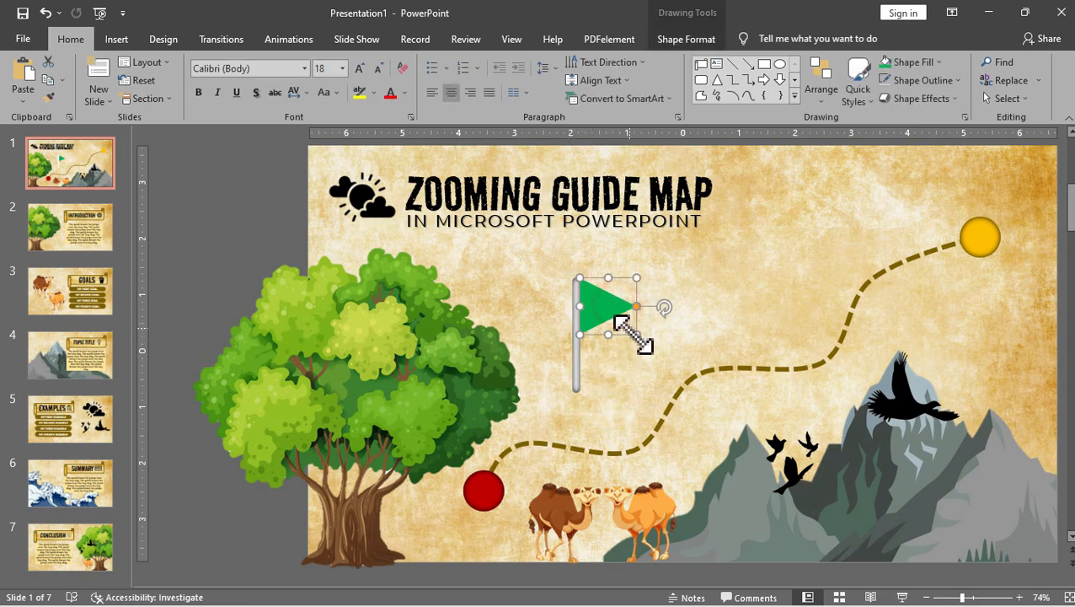
{"action": "left_click_drag", "start_coordinate": [636, 334], "coordinate": [644, 344]}
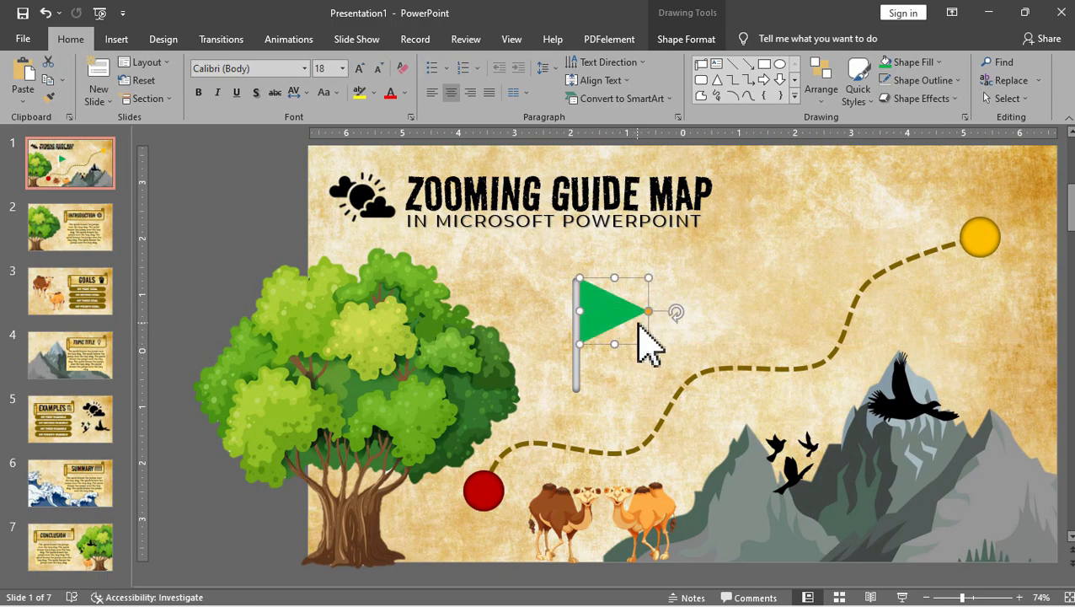
{"action": "left_click", "coordinate": [691, 283]}
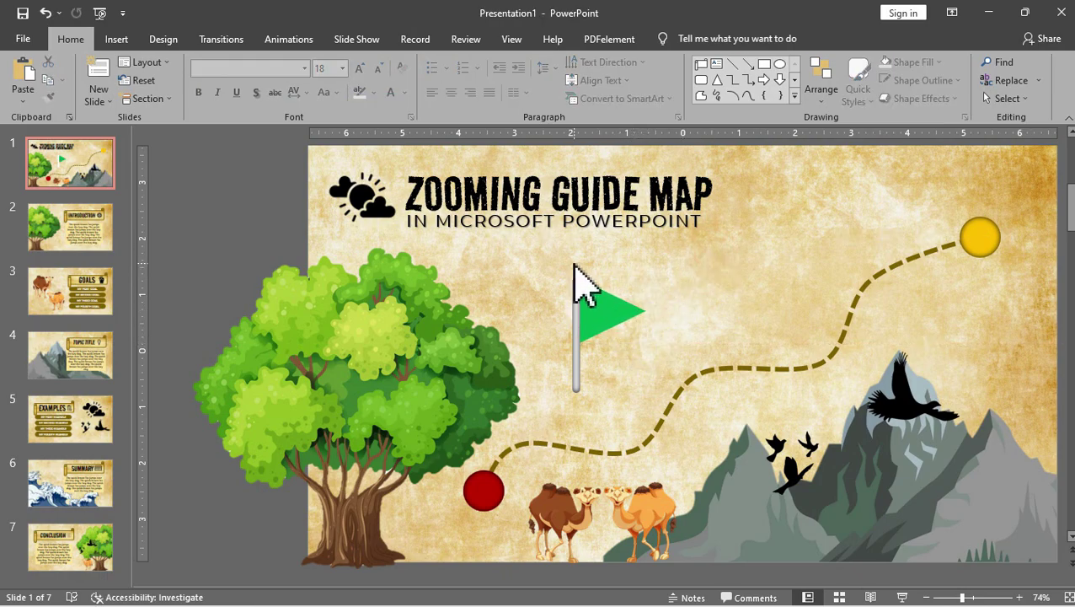
{"action": "left_click", "coordinate": [528, 245]}
{"action": "left_click", "coordinate": [576, 354], "text": "shift"}
{"action": "left_click", "coordinate": [619, 316], "text": "shift"}
Group the pennant and pole into one flag, settle it on the dashed path and bring up its copy options
{"action": "right_click", "coordinate": [619, 332]}
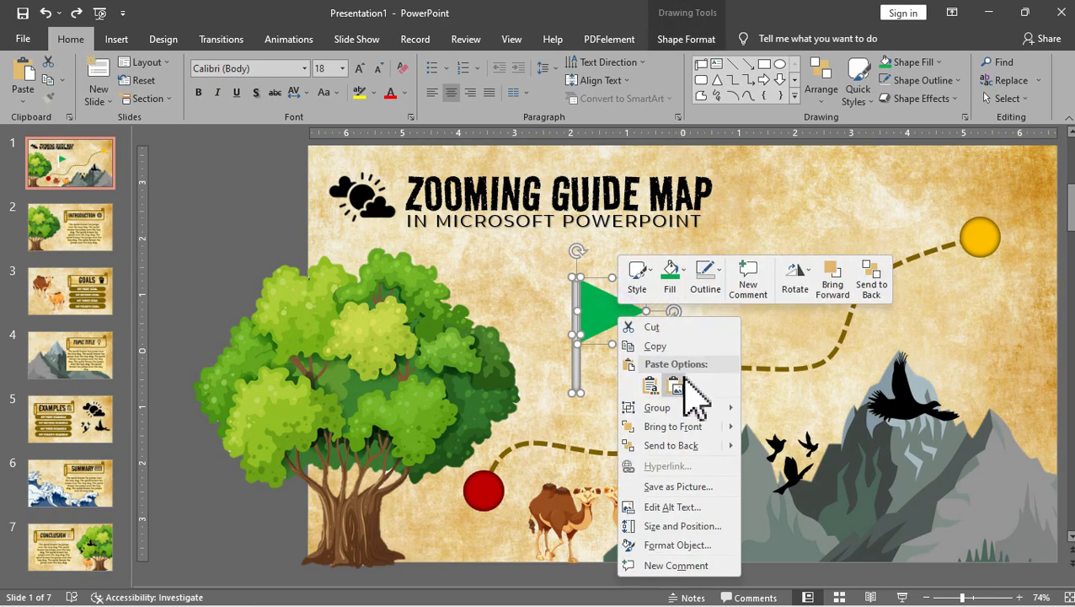
{"action": "left_click", "coordinate": [764, 413]}
{"action": "mouse_move", "coordinate": [636, 303]}
{"action": "left_mouse_down"}
{"action": "mouse_move", "coordinate": [642, 291]}
{"action": "mouse_move", "coordinate": [594, 372]}
{"action": "left_mouse_up"}
{"action": "left_click_drag", "start_coordinate": [627, 417], "coordinate": [614, 389]}
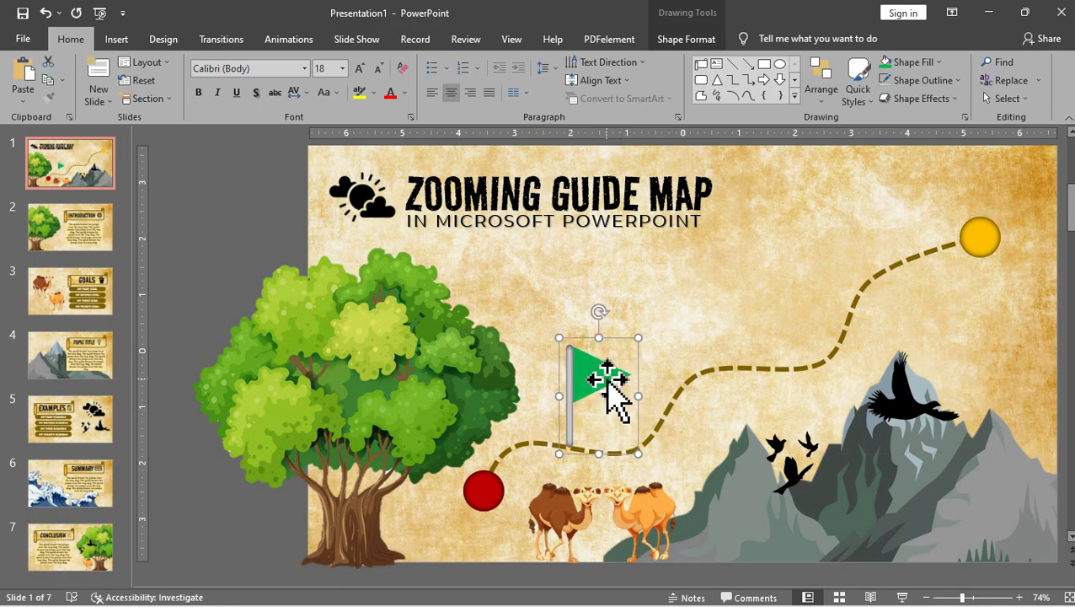
{"action": "right_click", "coordinate": [617, 396]}
Duplicate the flag twice and place the copies further up the dashed path
{"action": "left_click", "coordinate": [649, 164]}
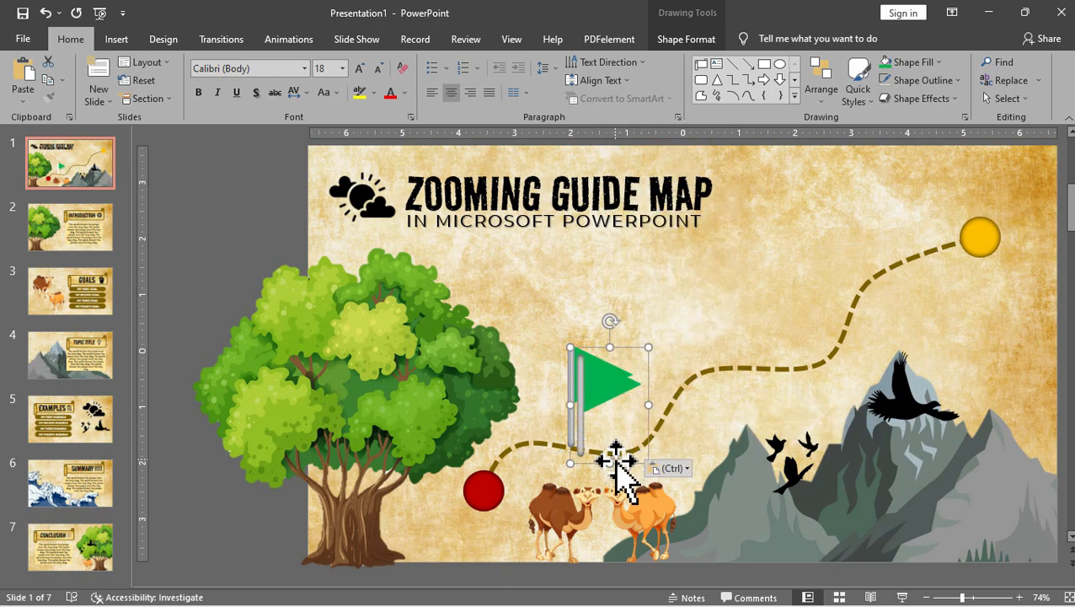
{"action": "left_click_drag", "start_coordinate": [607, 379], "coordinate": [723, 316]}
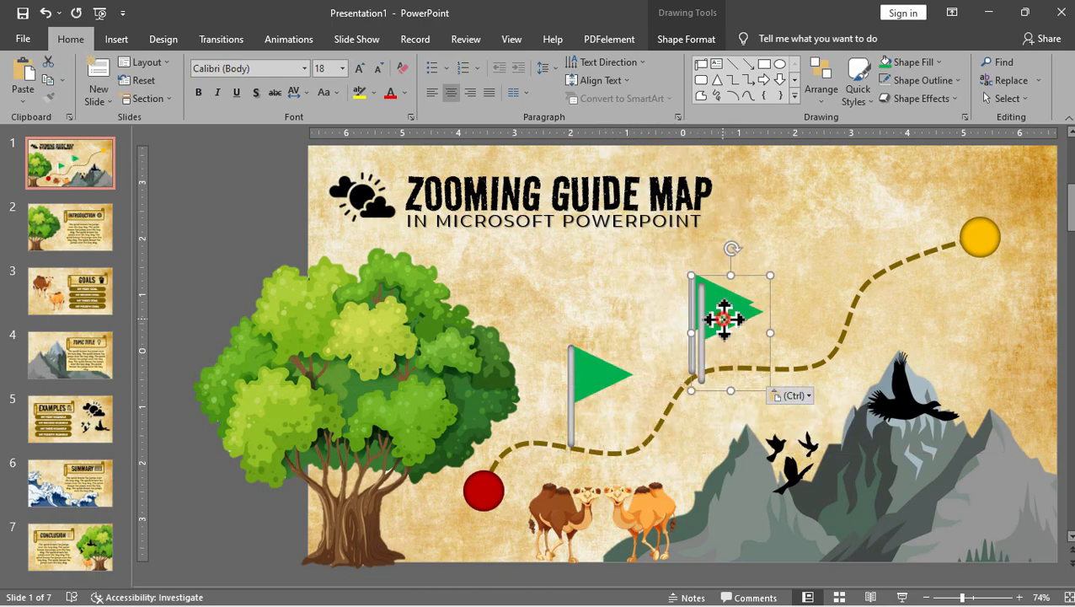
{"action": "key", "text": "ctrl+v"}
{"action": "left_click_drag", "start_coordinate": [741, 337], "coordinate": [843, 290]}
Adjust the middle and right flags so they sit on the path
{"action": "left_click", "coordinate": [708, 308]}
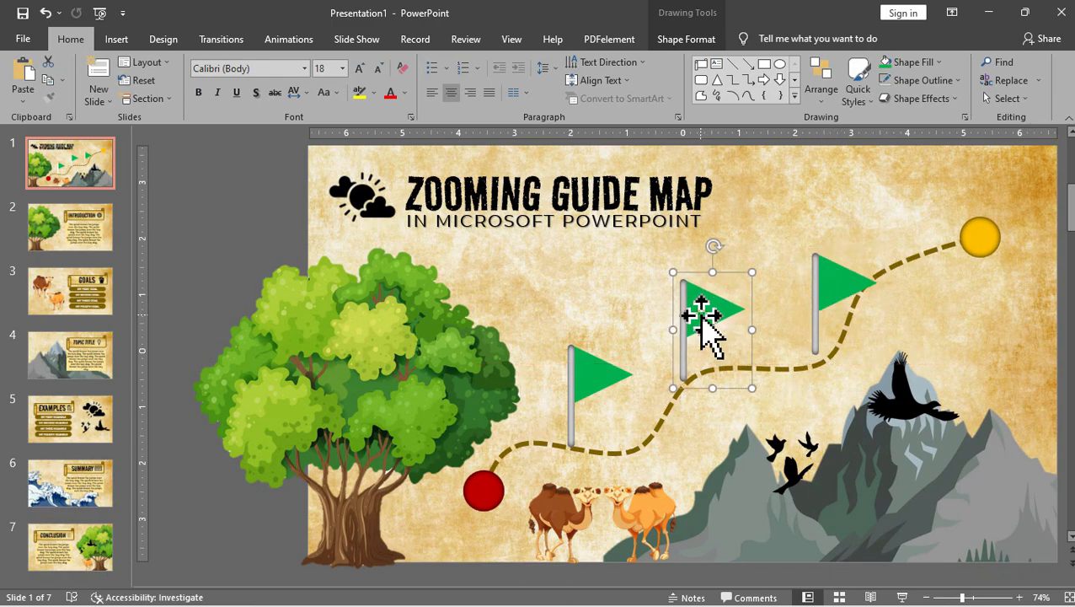
{"action": "left_click_drag", "start_coordinate": [619, 375], "coordinate": [603, 378]}
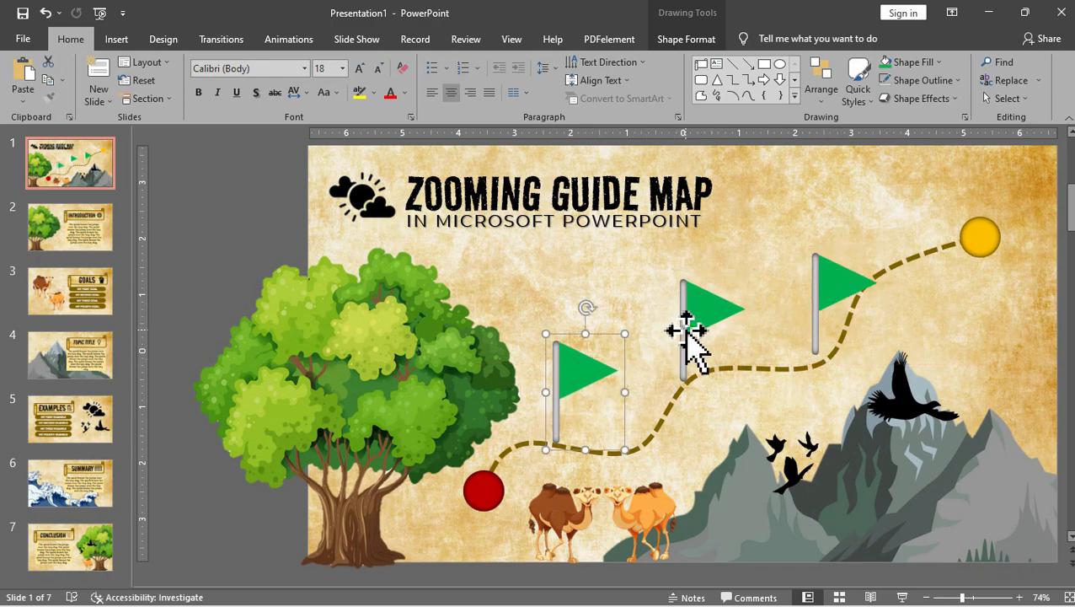
{"action": "left_click_drag", "start_coordinate": [703, 312], "coordinate": [674, 337]}
{"action": "left_click_drag", "start_coordinate": [842, 282], "coordinate": [822, 297]}
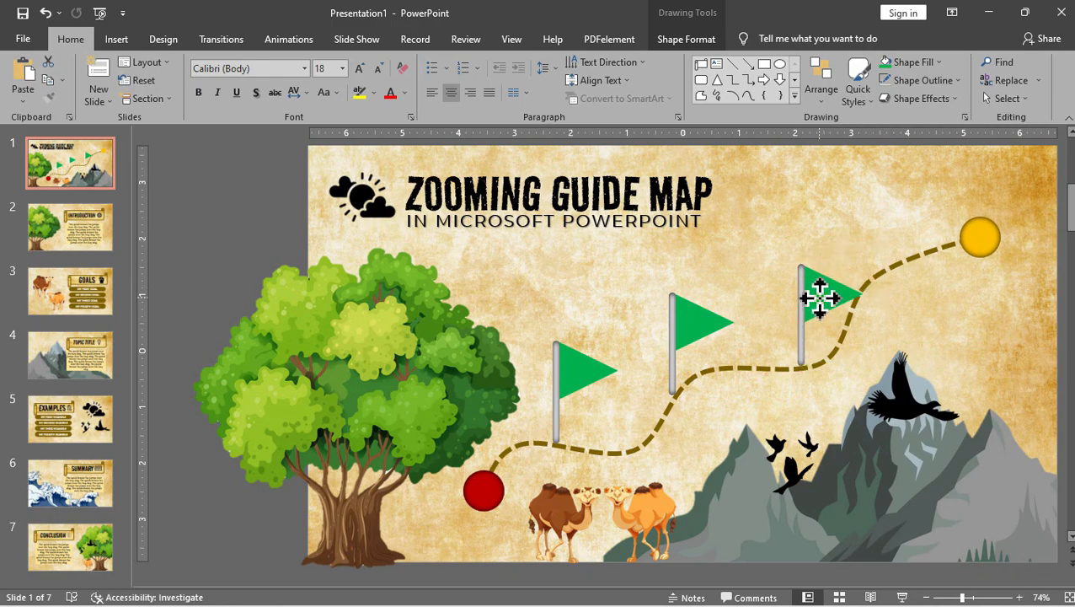
{"action": "left_click", "coordinate": [813, 295]}
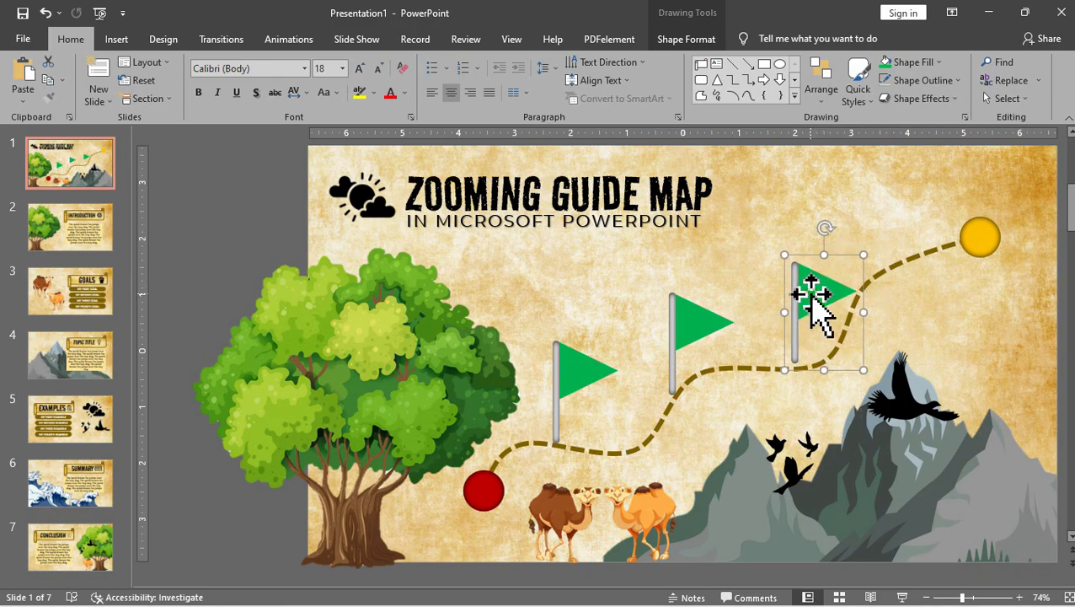
Paste a fourth flag and place it at the top of the path beside the yellow dot
{"action": "key", "text": "ctrl+v"}
{"action": "left_click_drag", "start_coordinate": [733, 308], "coordinate": [914, 198]}
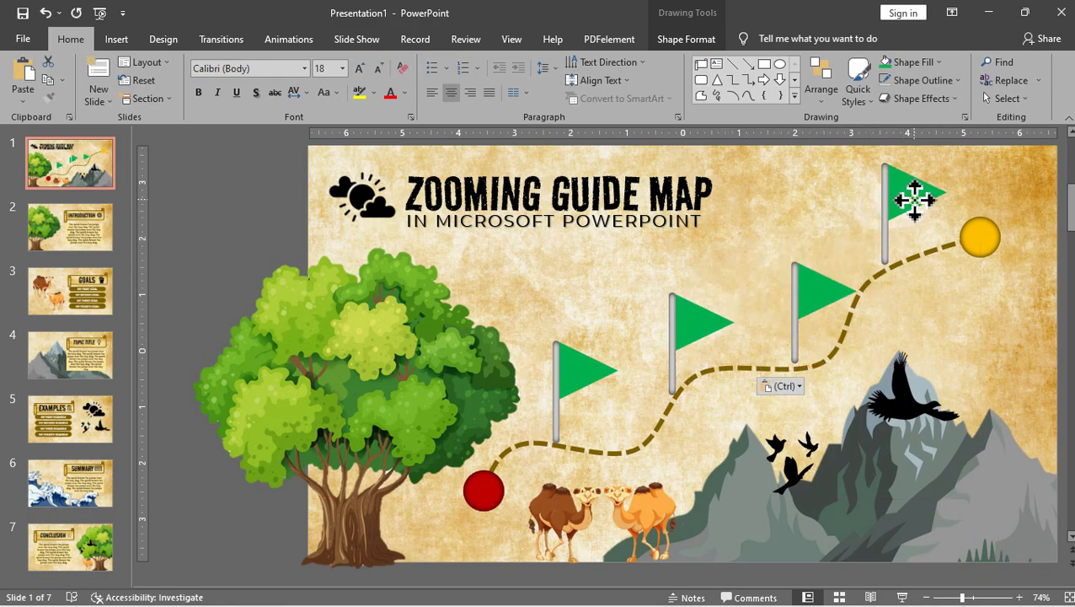
{"action": "left_click_drag", "start_coordinate": [915, 200], "coordinate": [922, 207]}
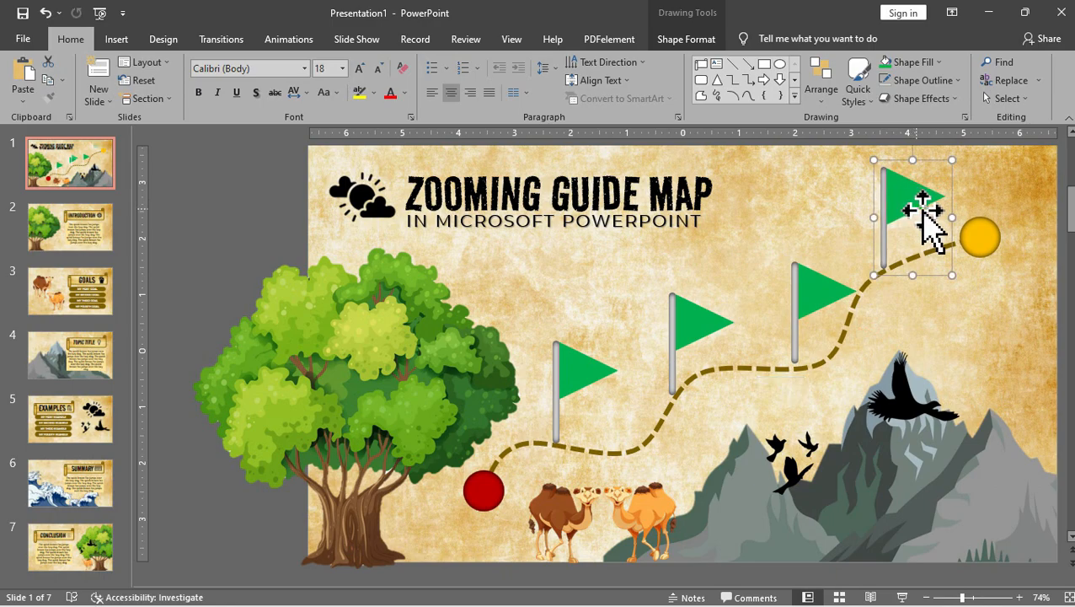
{"action": "left_click", "coordinate": [1007, 295]}
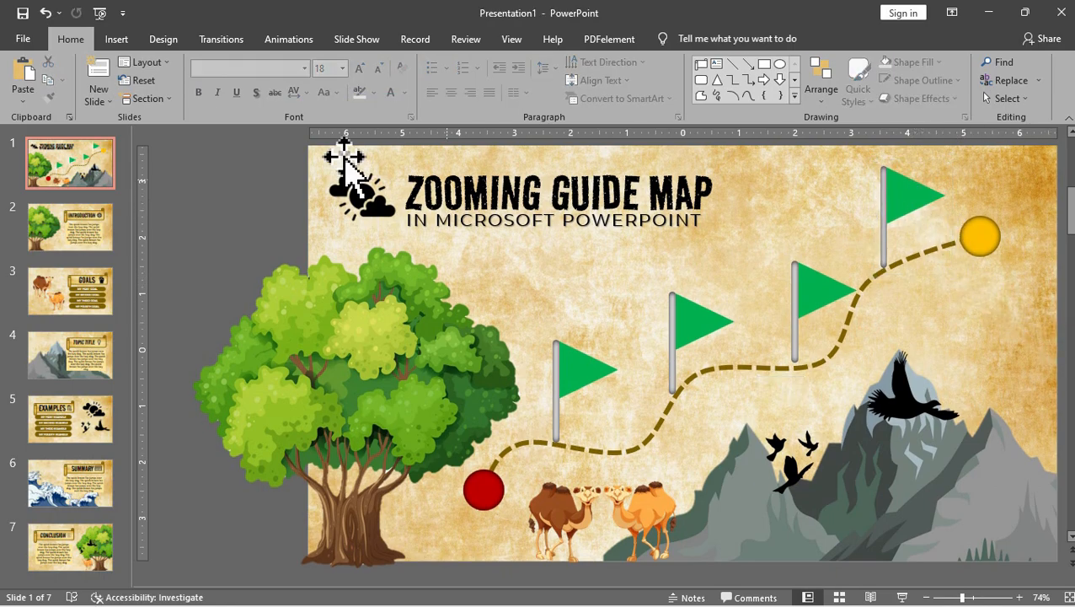
Add a text box reading INTRO in Montserrat, centred, in the open parchment area
{"action": "left_click", "coordinate": [116, 39]}
{"action": "left_click", "coordinate": [687, 80]}
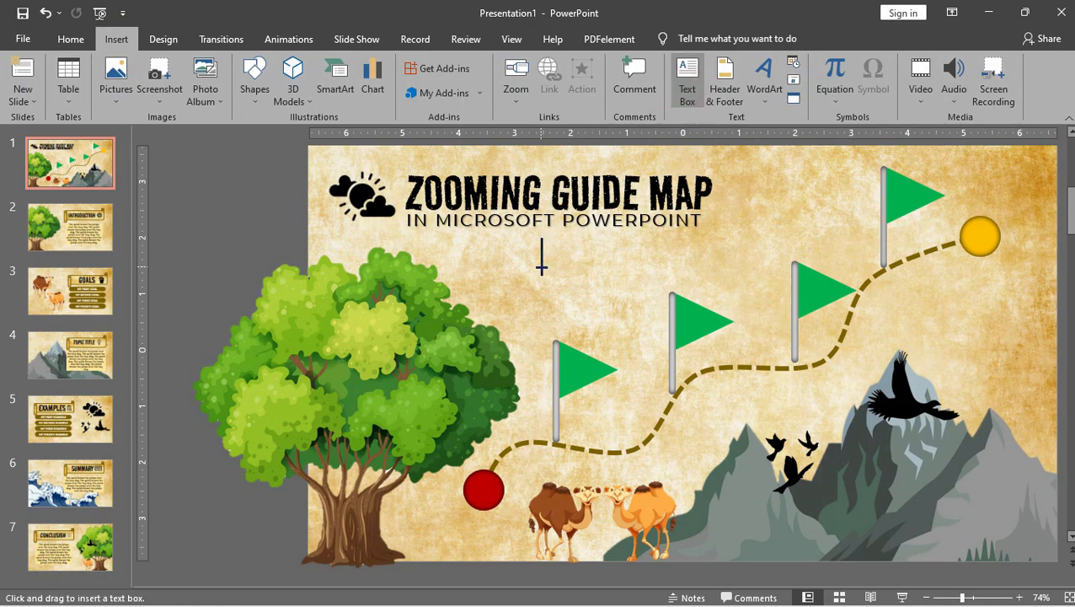
{"action": "left_click_drag", "start_coordinate": [541, 267], "coordinate": [629, 296]}
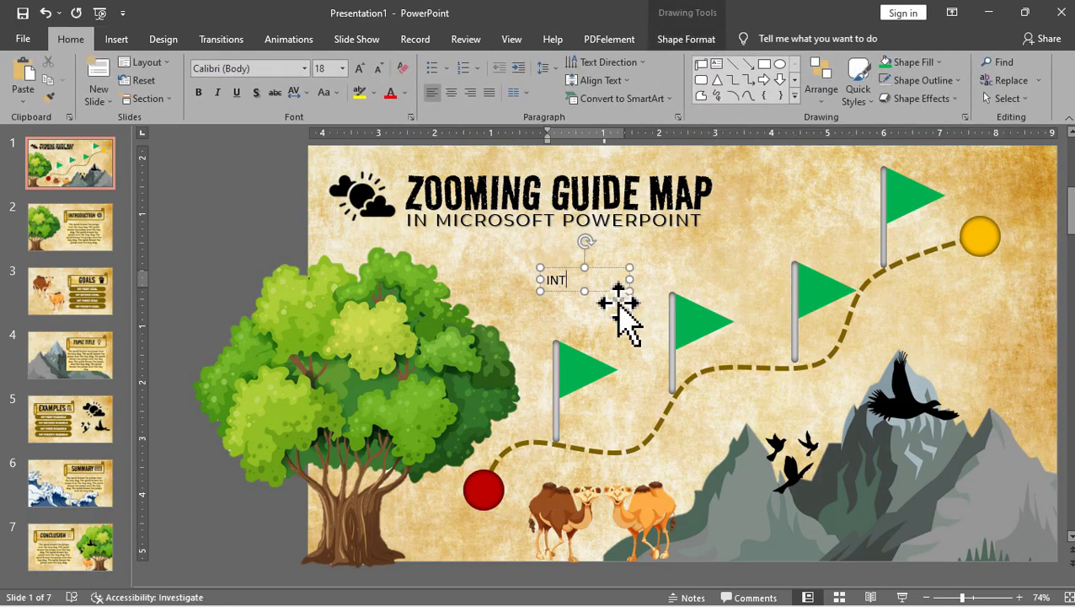
{"action": "left_click", "coordinate": [304, 68]}
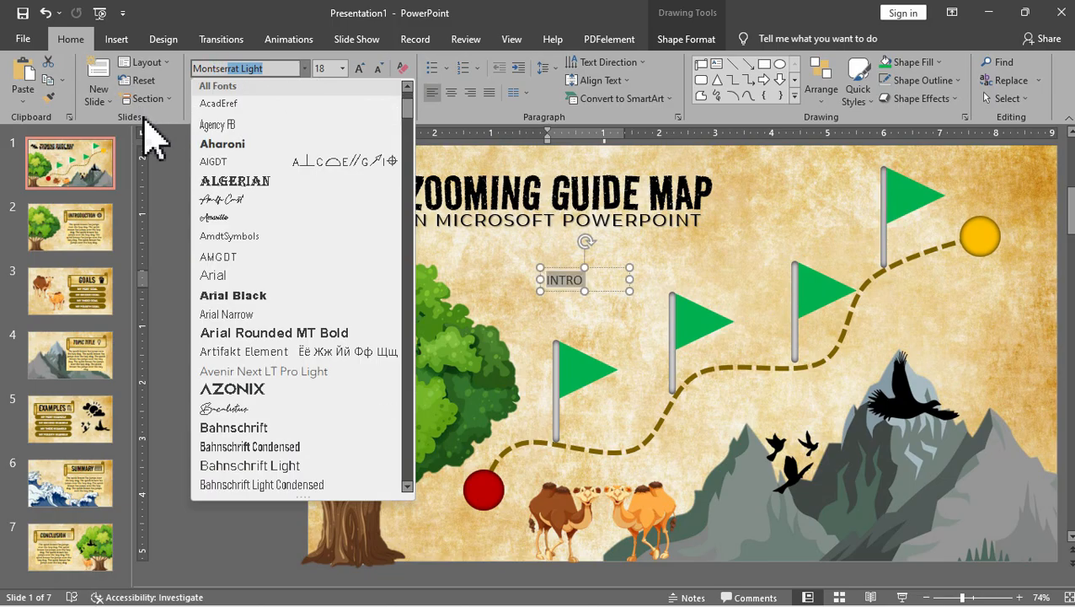
{"action": "left_click_drag", "start_coordinate": [406, 101], "coordinate": [406, 406]}
{"action": "scroll", "coordinate": [336, 337], "scroll_direction": "up", "scroll_amount": 8}
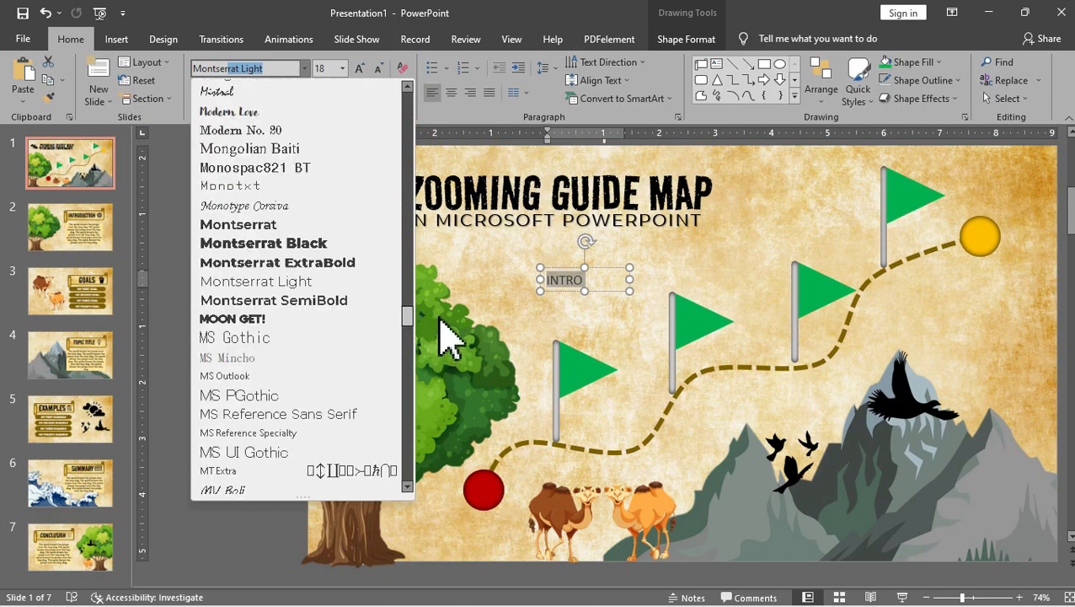
{"action": "left_click", "coordinate": [336, 371]}
{"action": "left_click", "coordinate": [451, 93]}
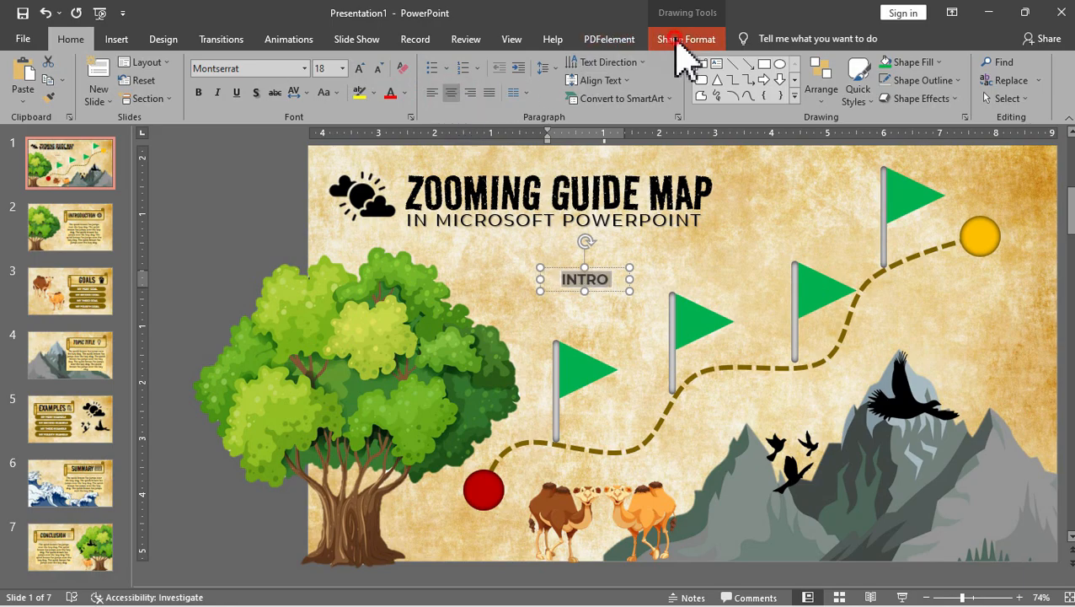
Give the INTRO box a light yellow fill and a shadow, then narrow it to fit the word
{"action": "left_click", "coordinate": [685, 39]}
{"action": "left_click", "coordinate": [422, 62]}
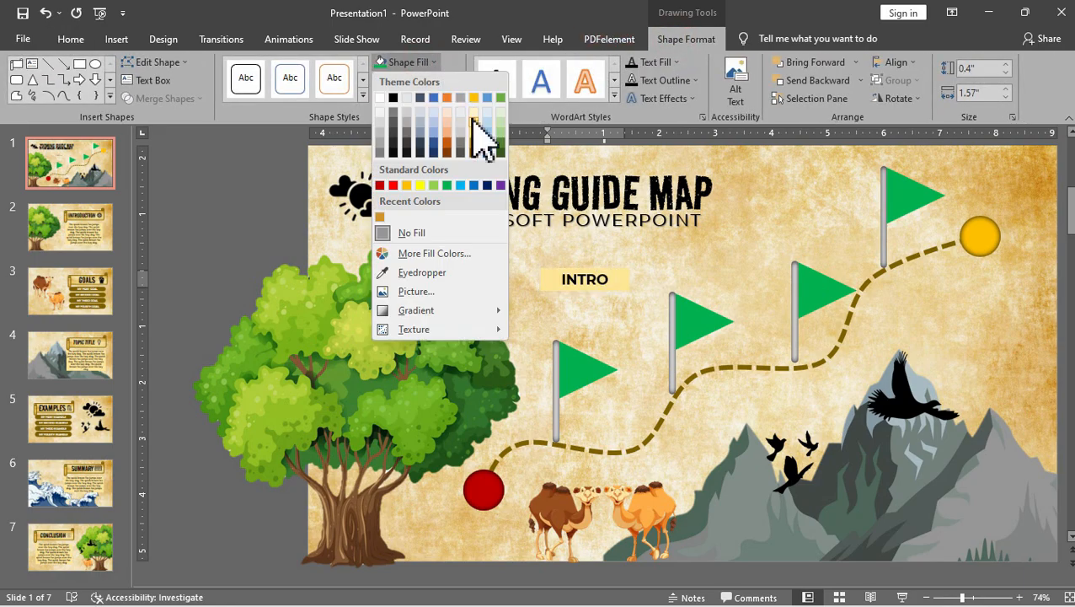
{"action": "left_click", "coordinate": [474, 116]}
{"action": "left_click", "coordinate": [418, 98]}
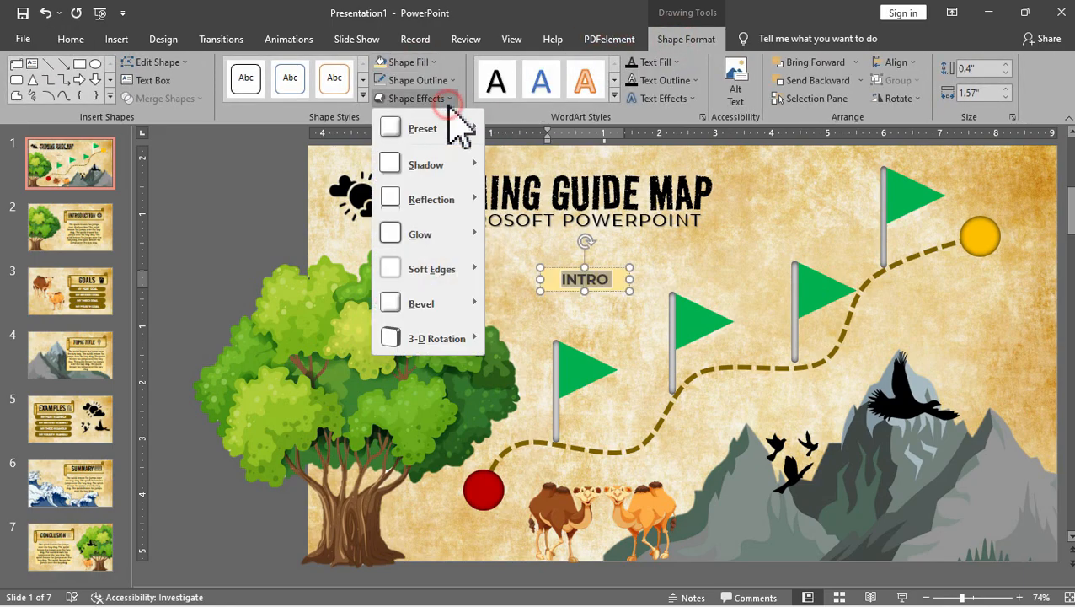
{"action": "left_click", "coordinate": [509, 183]}
{"action": "left_click", "coordinate": [653, 223]}
{"action": "left_click", "coordinate": [628, 274]}
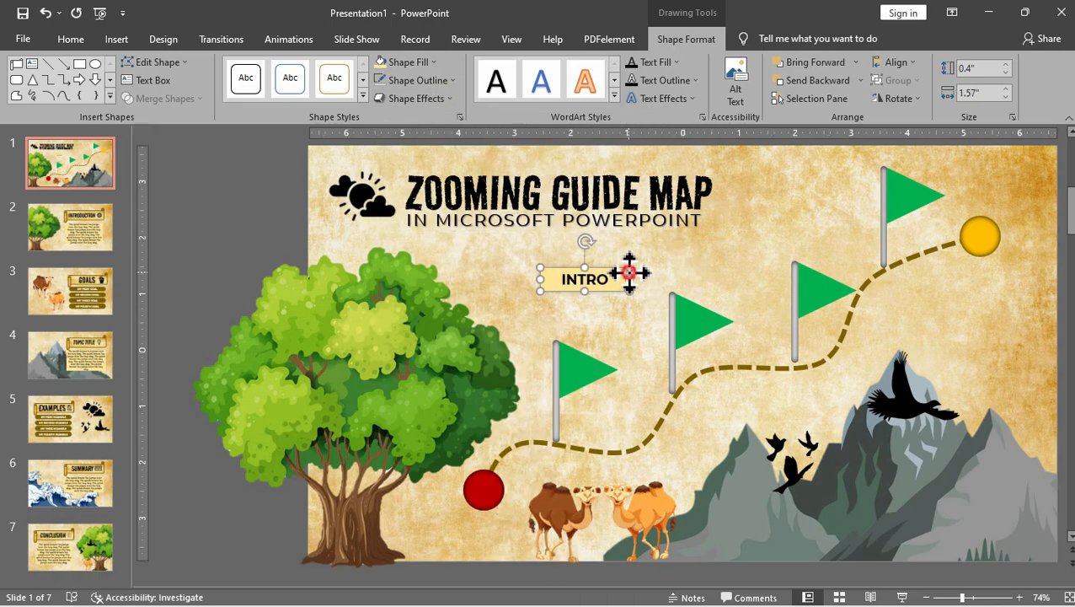
{"action": "mouse_move", "coordinate": [630, 278]}
{"action": "left_mouse_down"}
{"action": "mouse_move", "coordinate": [610, 278]}
{"action": "mouse_move", "coordinate": [502, 505]}
{"action": "left_mouse_up"}
Copy the INTRO label beside the first flag and rename it GOALS after checking the slide titles
{"action": "right_click", "coordinate": [516, 531]}
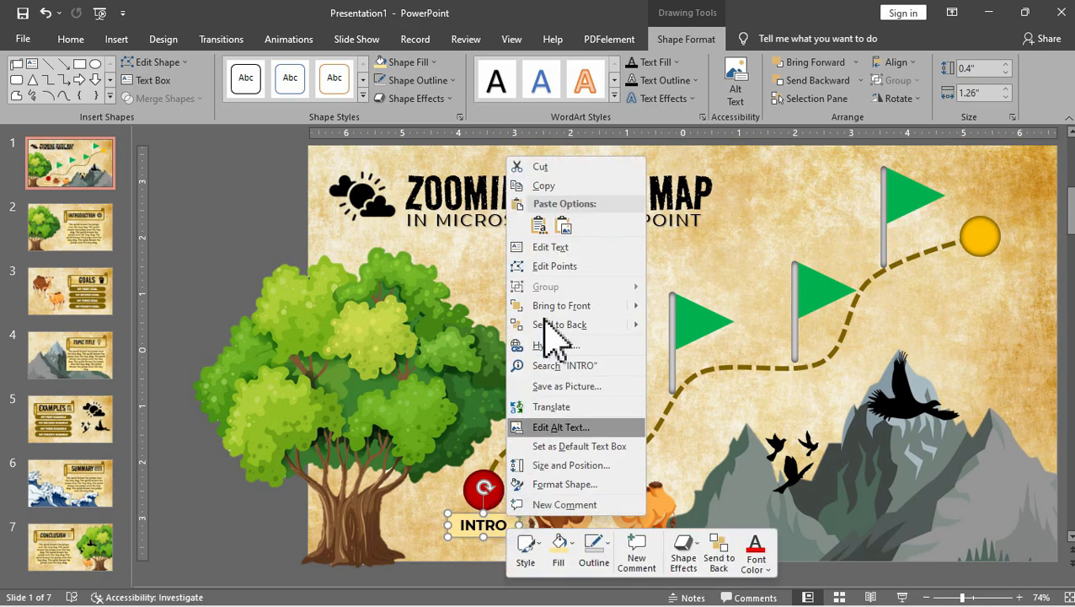
{"action": "left_click", "coordinate": [526, 182]}
{"action": "key", "text": "ctrl+v"}
{"action": "left_click_drag", "start_coordinate": [516, 531], "coordinate": [590, 303]}
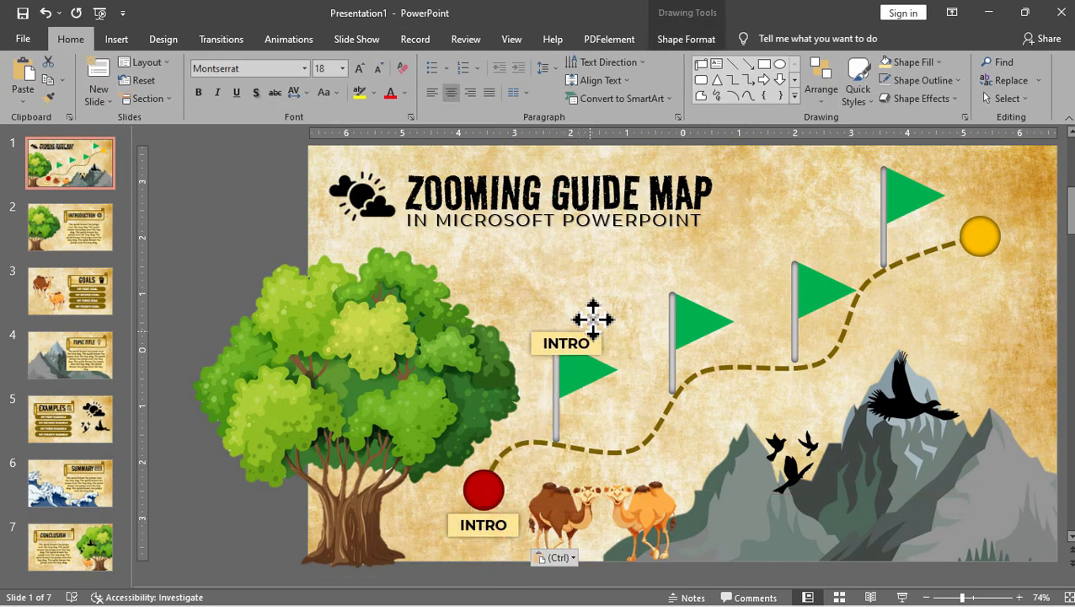
{"action": "double_click", "coordinate": [564, 319]}
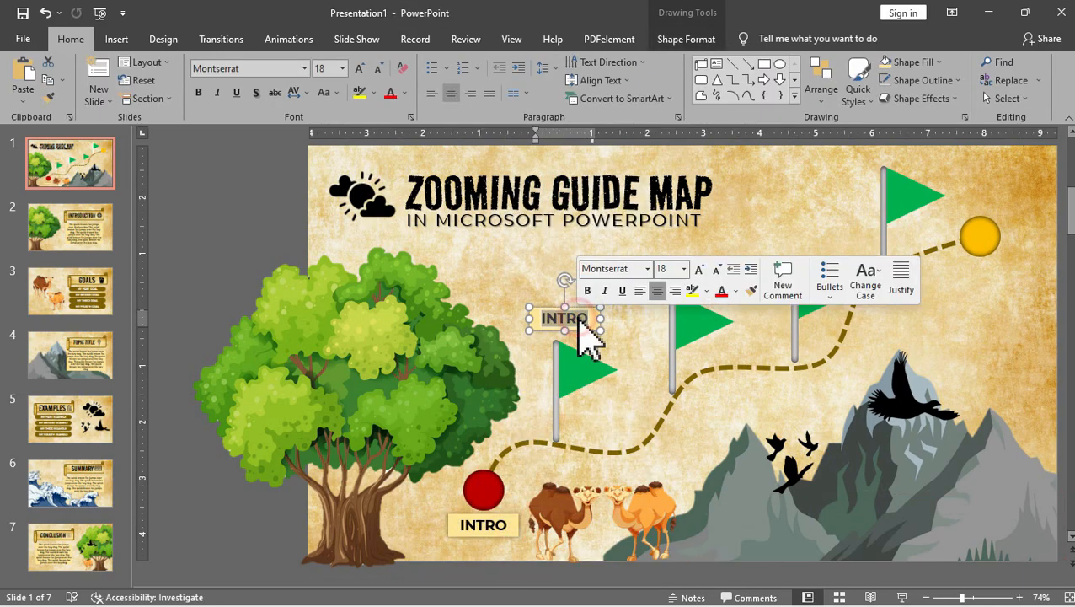
{"action": "left_click", "coordinate": [70, 228]}
{"action": "left_click", "coordinate": [70, 291]}
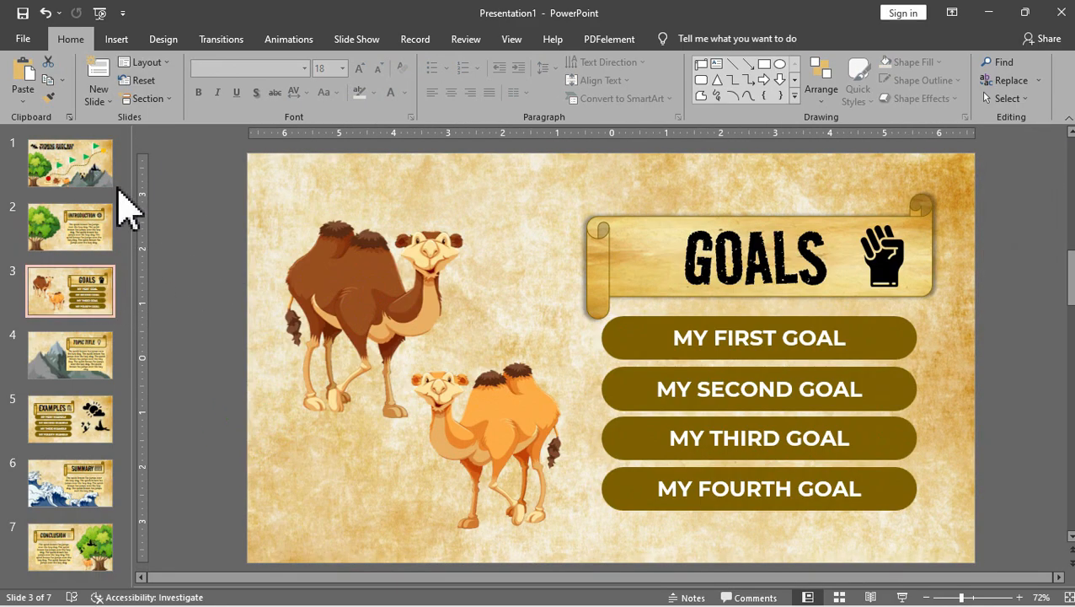
{"action": "left_click", "coordinate": [70, 163]}
{"action": "double_click", "coordinate": [552, 325]}
{"action": "type", "text": "GOALS"}
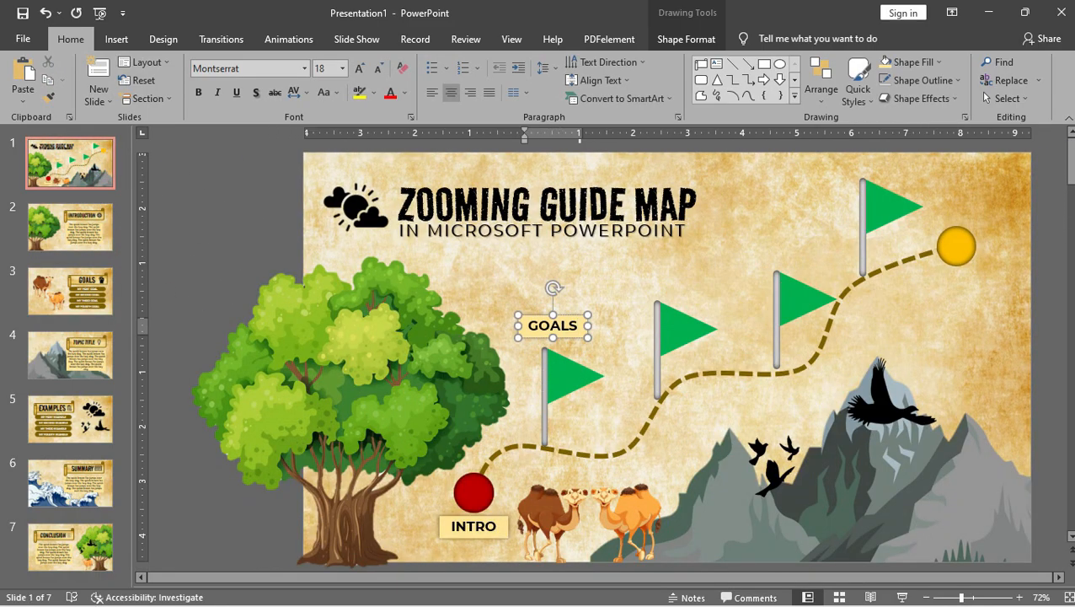
Duplicate the GOALS label above the second flag and retype it as TOPIC
{"action": "key", "text": "ctrl+d"}
{"action": "mouse_move", "coordinate": [565, 337]}
{"action": "left_mouse_down"}
{"action": "mouse_move", "coordinate": [674, 299]}
{"action": "mouse_move", "coordinate": [674, 310]}
{"action": "left_mouse_up"}
{"action": "left_click", "coordinate": [70, 292]}
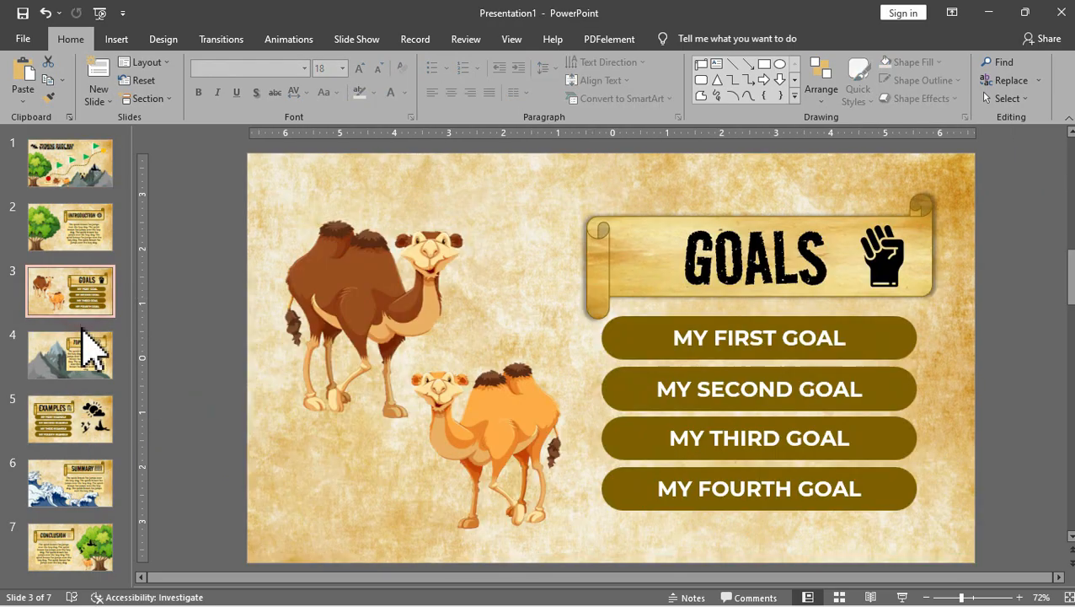
{"action": "left_click", "coordinate": [70, 355]}
{"action": "left_click", "coordinate": [95, 155]}
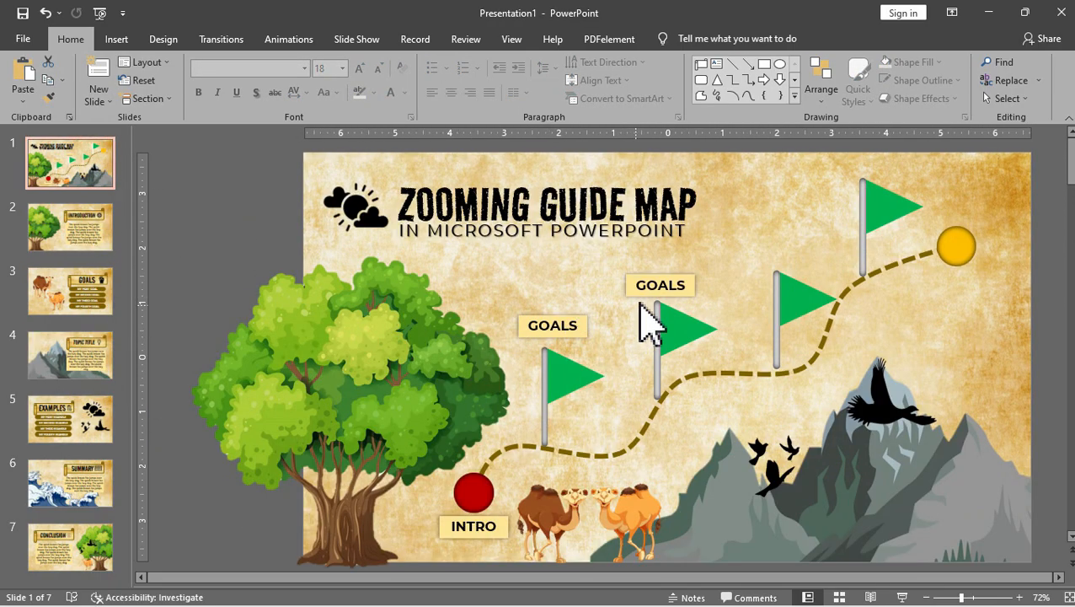
{"action": "double_click", "coordinate": [649, 286]}
{"action": "key", "text": "Delete"}
{"action": "type", "text": "TOP"}
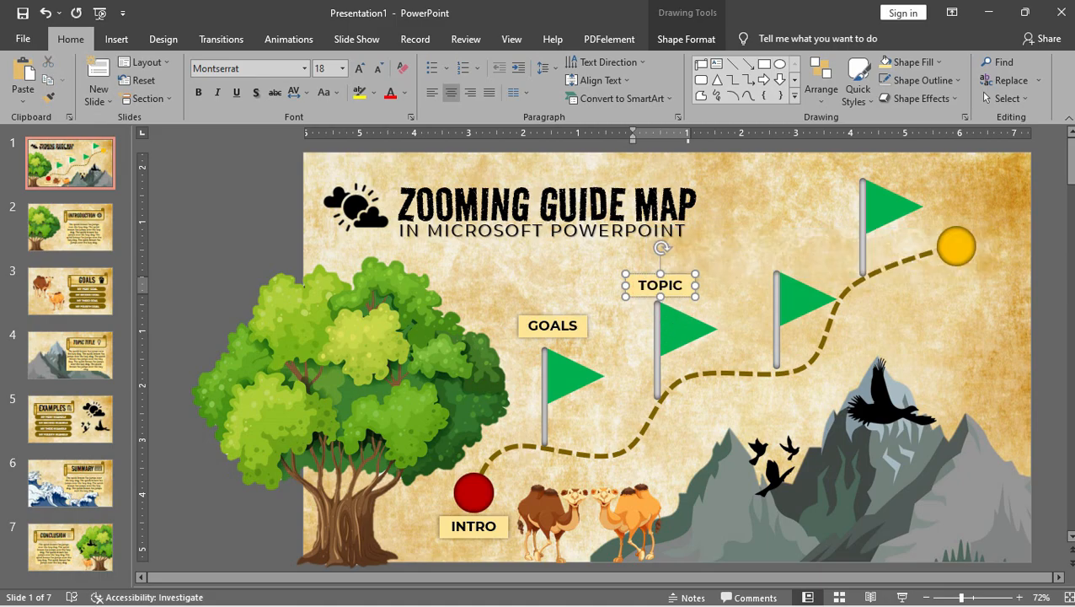
{"action": "type", "text": "IC"}
Duplicate the TOPIC label above the third flag, retype it as EXAMPLES and widen it to fit
{"action": "right_click", "coordinate": [687, 314]}
{"action": "left_click", "coordinate": [720, 313]}
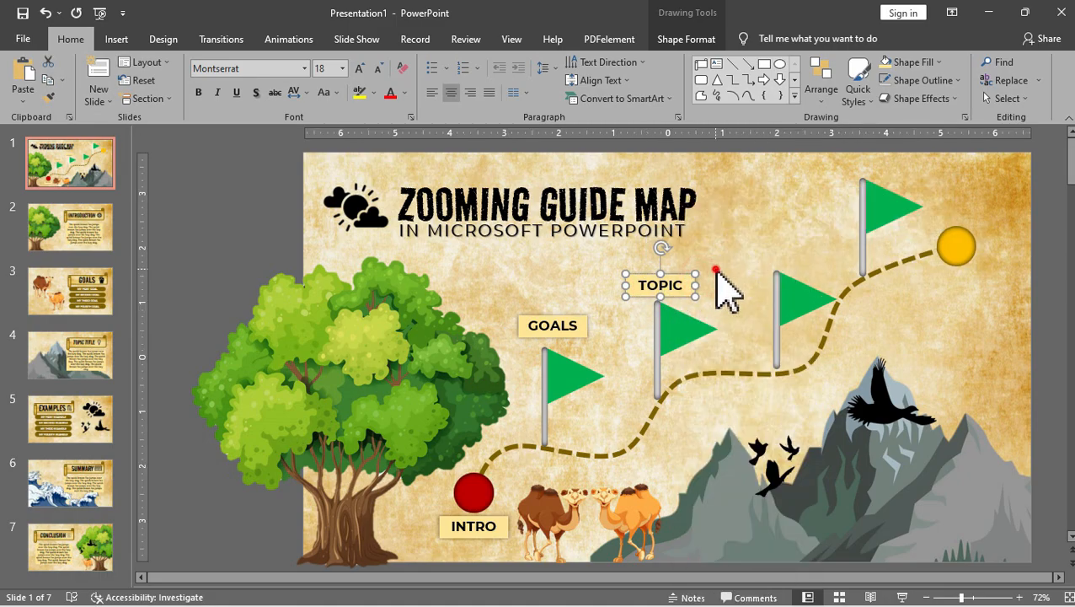
{"action": "left_click_drag", "start_coordinate": [682, 305], "coordinate": [792, 270]}
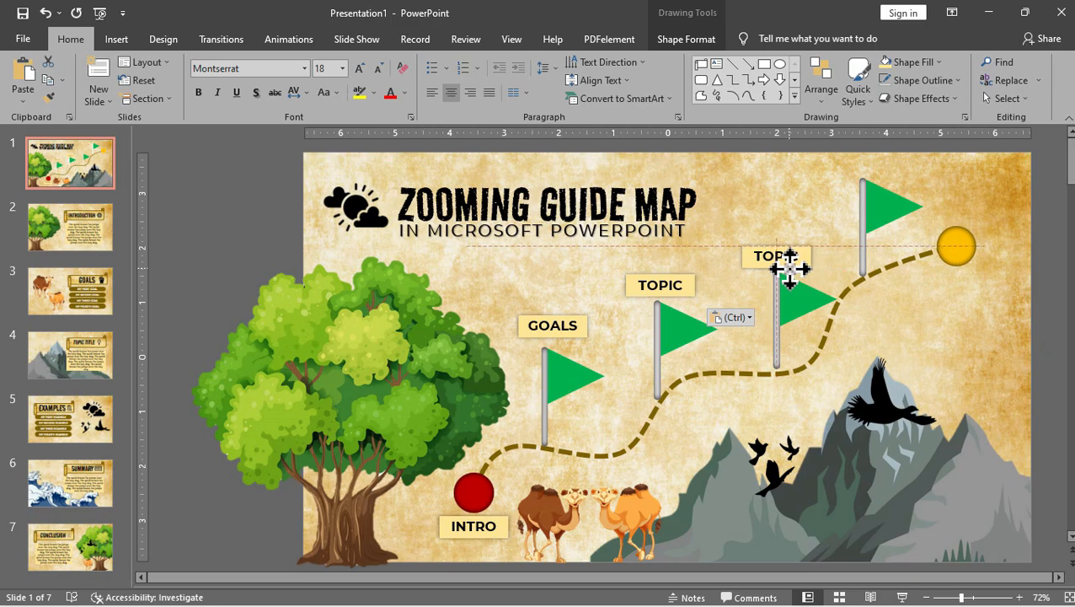
{"action": "double_click", "coordinate": [780, 255]}
{"action": "key", "text": "Delete"}
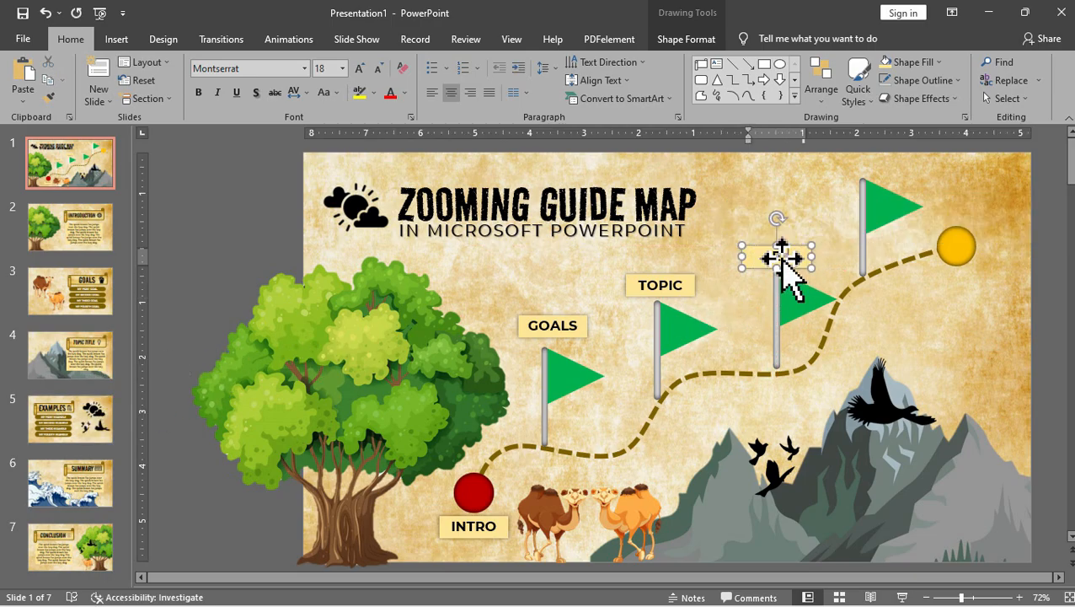
{"action": "mouse_move", "coordinate": [742, 266]}
{"action": "left_mouse_down"}
{"action": "mouse_move", "coordinate": [726, 266]}
{"action": "mouse_move", "coordinate": [797, 249]}
{"action": "left_mouse_up"}
{"action": "type", "text": "EXAMPL"}
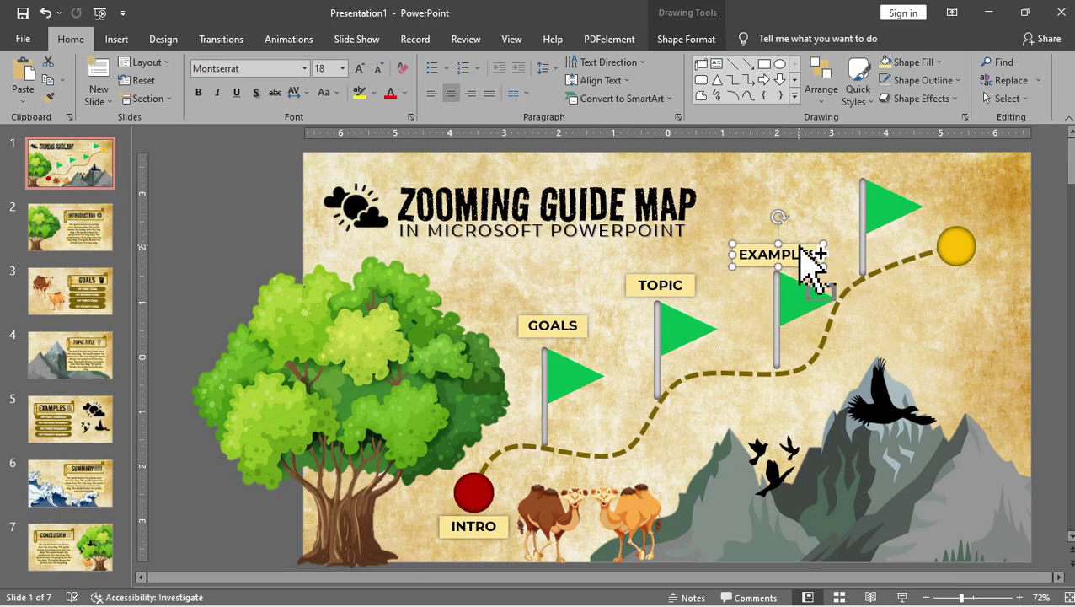
Paste another label beside the top flag, retype it as SUMMARY and fit it on one line
{"action": "key", "text": "ctrl+v"}
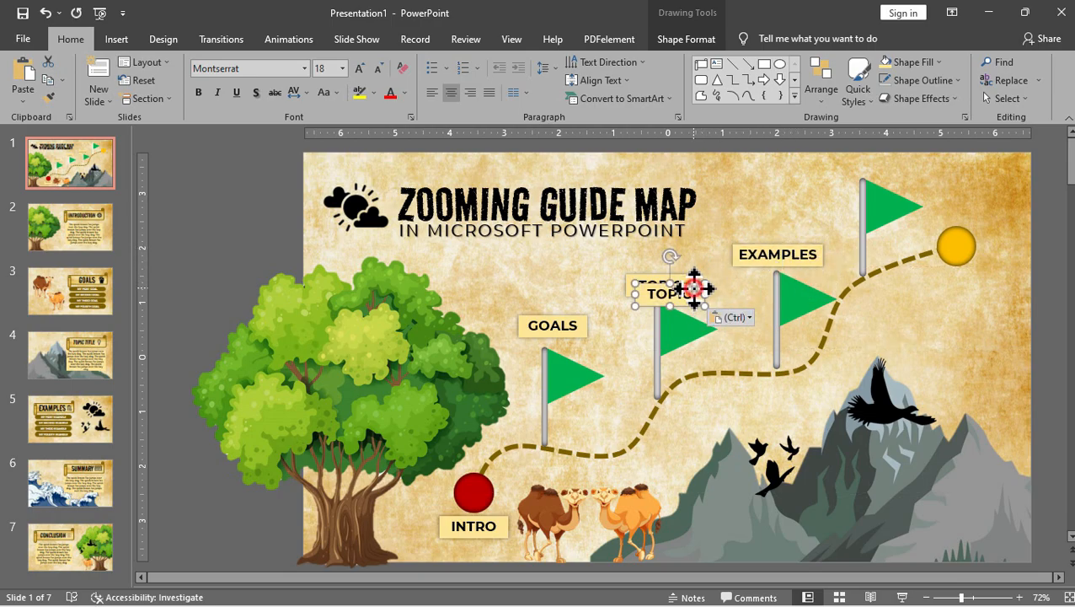
{"action": "left_click_drag", "start_coordinate": [694, 289], "coordinate": [845, 192]}
{"action": "double_click", "coordinate": [834, 198]}
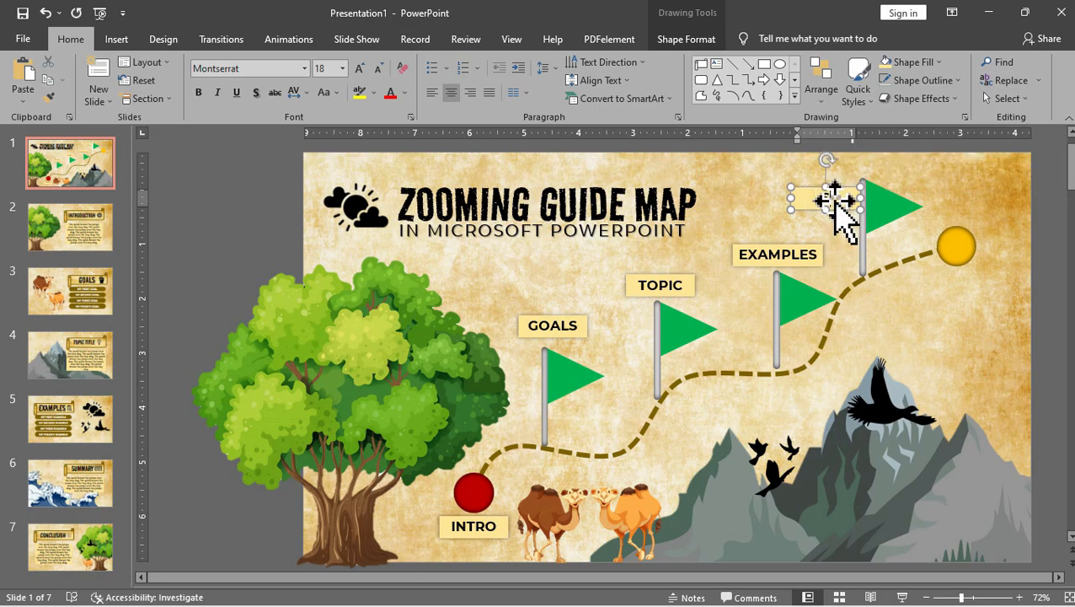
{"action": "type", "text": "SUMMARY"}
{"action": "left_click_drag", "start_coordinate": [790, 205], "coordinate": [763, 202]}
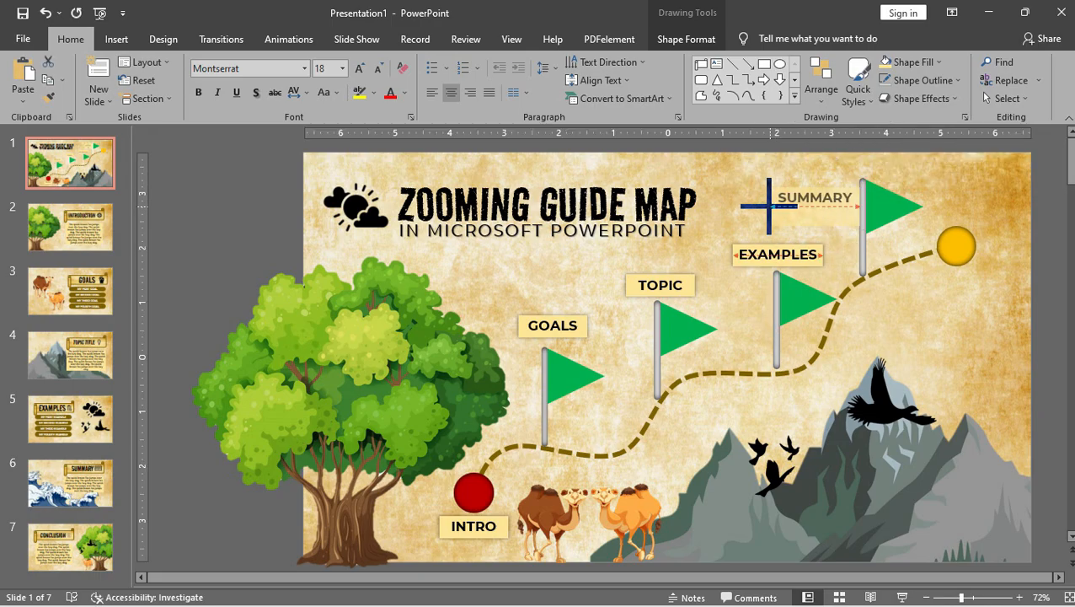
{"action": "left_click_drag", "start_coordinate": [839, 220], "coordinate": [845, 221]}
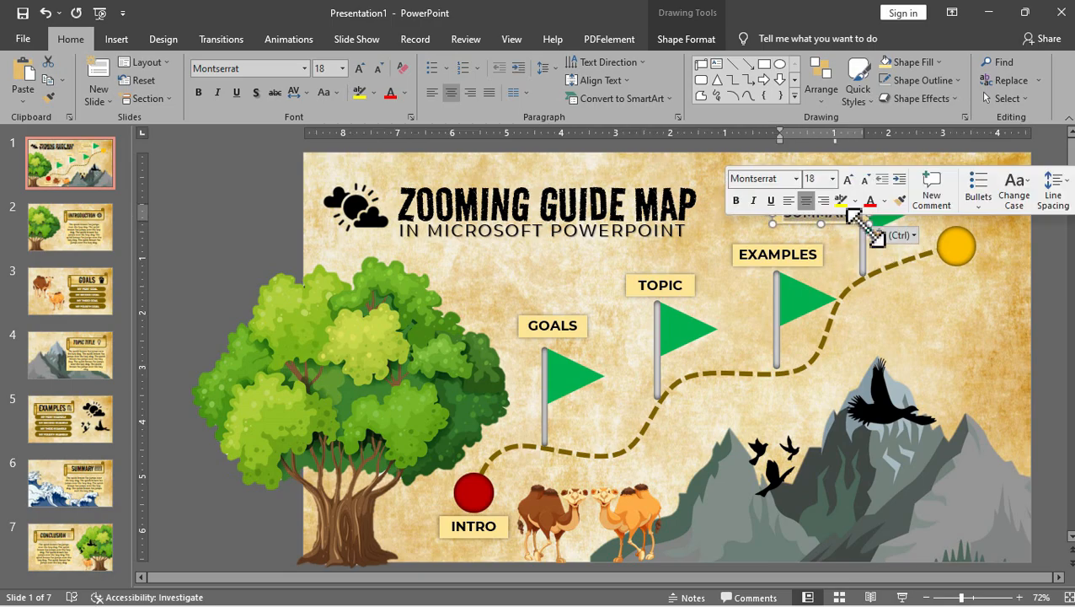
Ctrl-drag a copy next to the yellow end circle and retype it as CONCLUSION on one line
{"action": "left_click_drag", "start_coordinate": [851, 211], "coordinate": [1007, 293]}
{"action": "triple_click", "coordinate": [969, 279]}
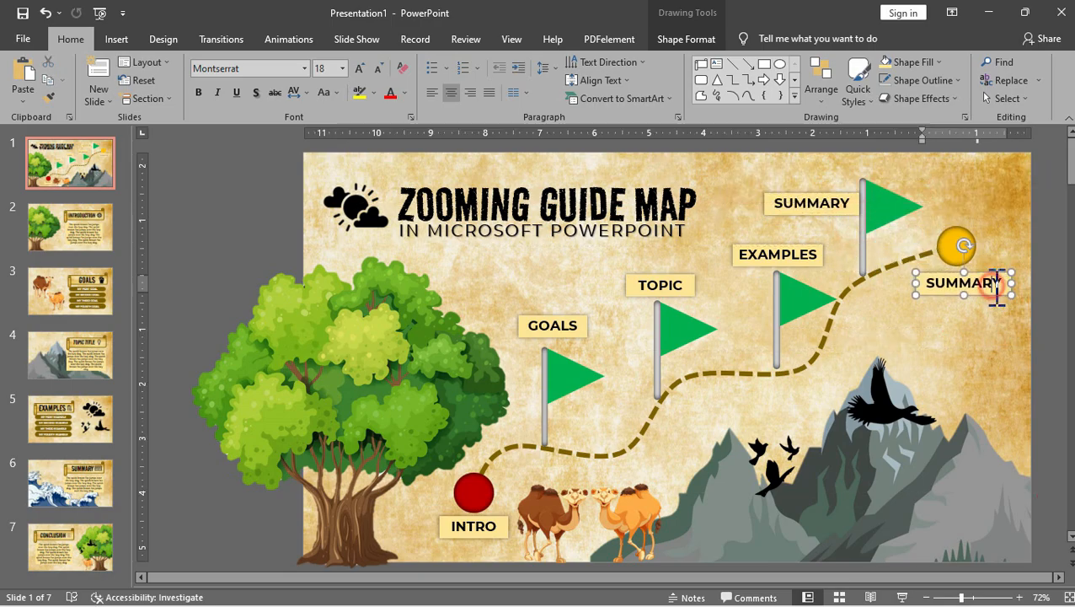
{"action": "type", "text": "CLUSION"}
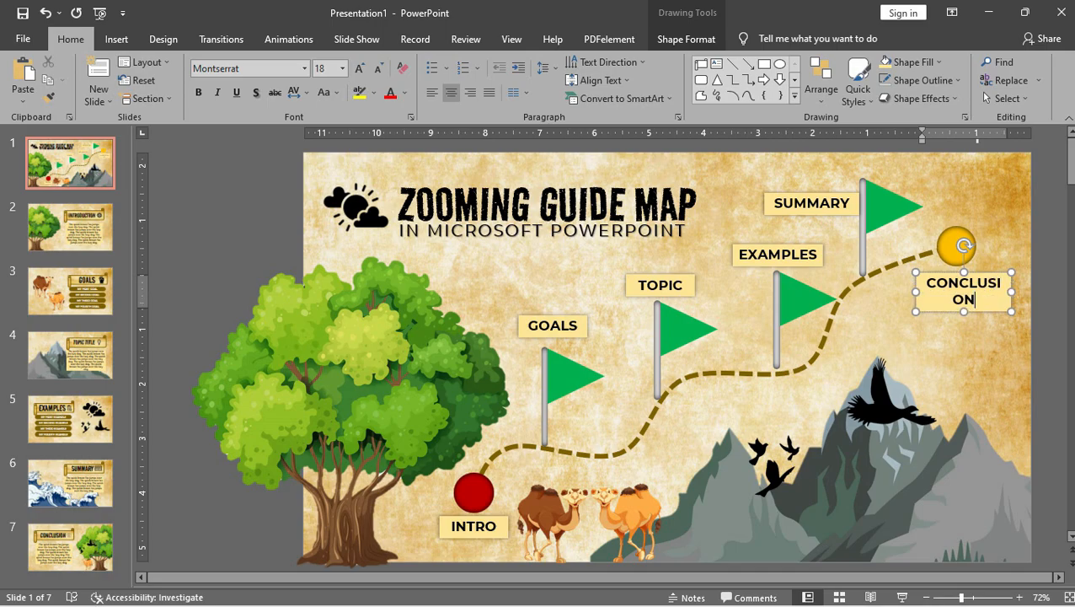
{"action": "mouse_move", "coordinate": [1010, 291]}
{"action": "left_mouse_down"}
{"action": "mouse_move", "coordinate": [1023, 292]}
{"action": "mouse_move", "coordinate": [995, 297]}
{"action": "left_mouse_up"}
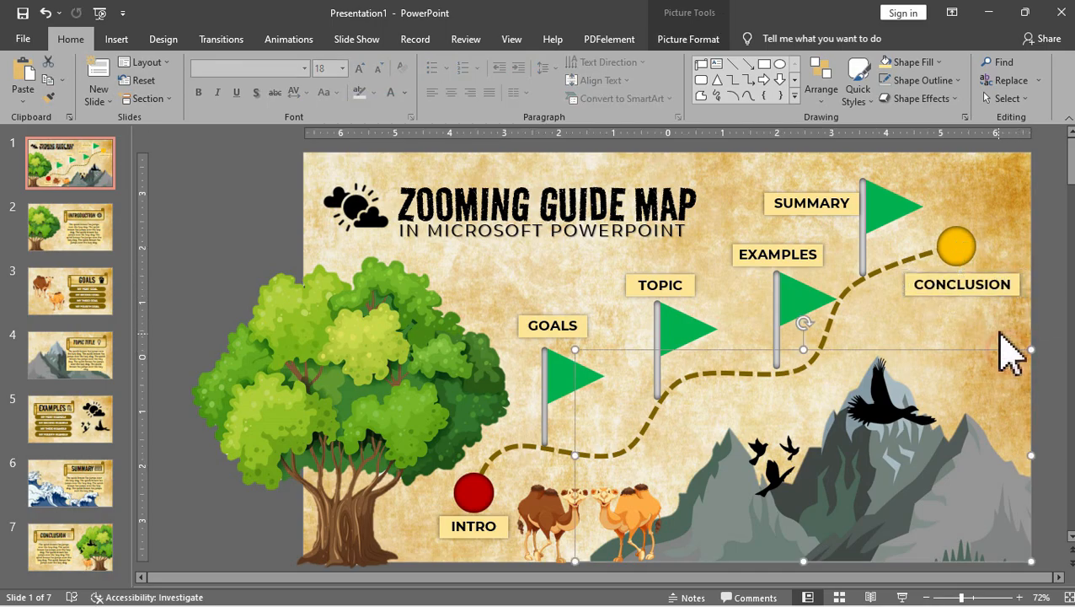
{"action": "left_click", "coordinate": [1046, 327]}
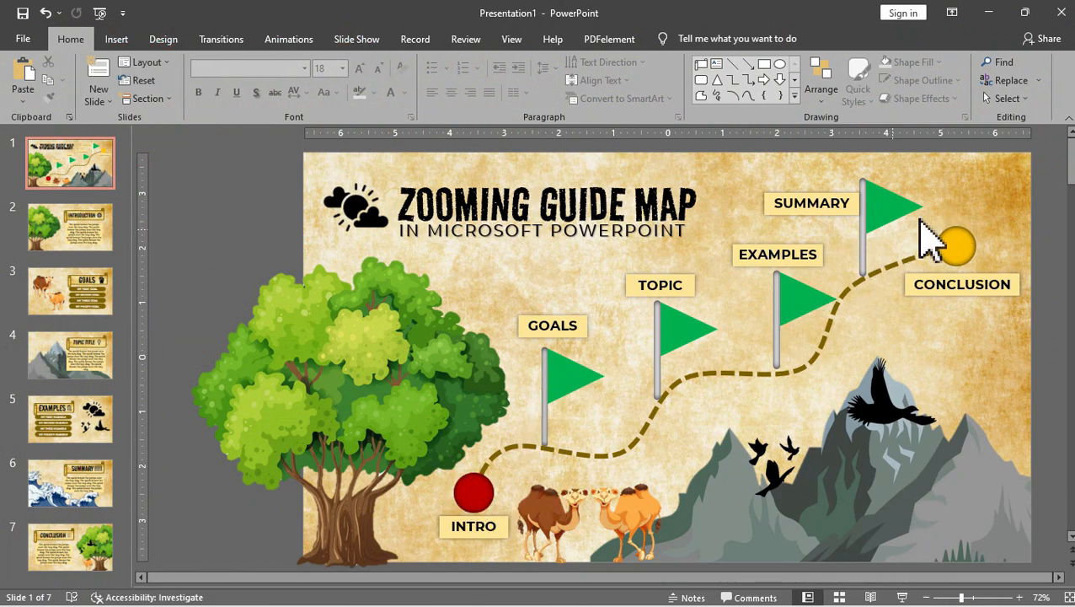
Bring up the Insert > Zoom choices for linking to other slides
{"action": "left_click", "coordinate": [117, 39]}
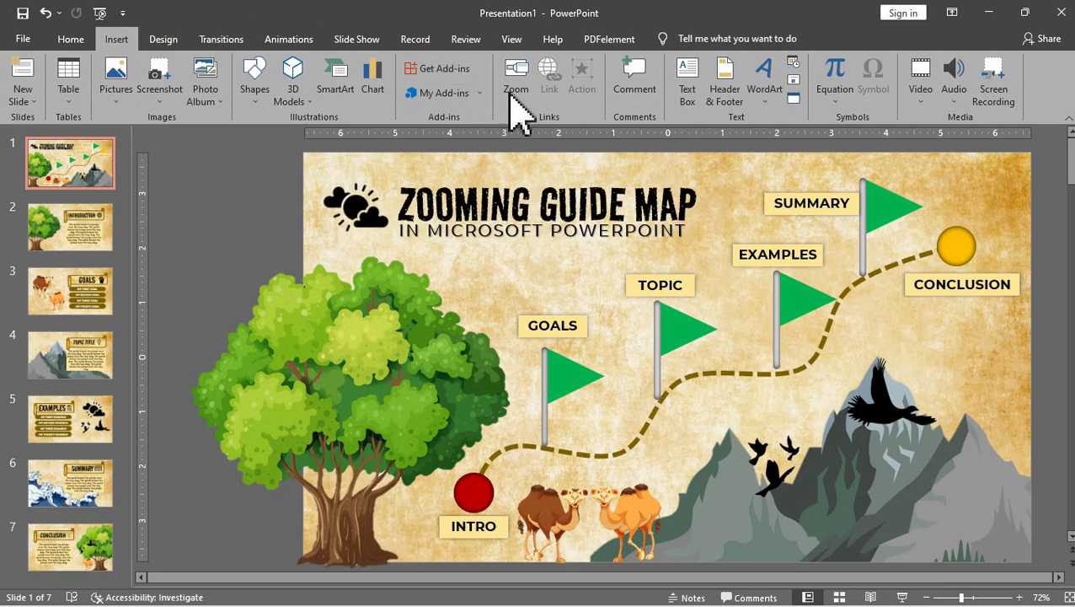
{"action": "left_click", "coordinate": [515, 94]}
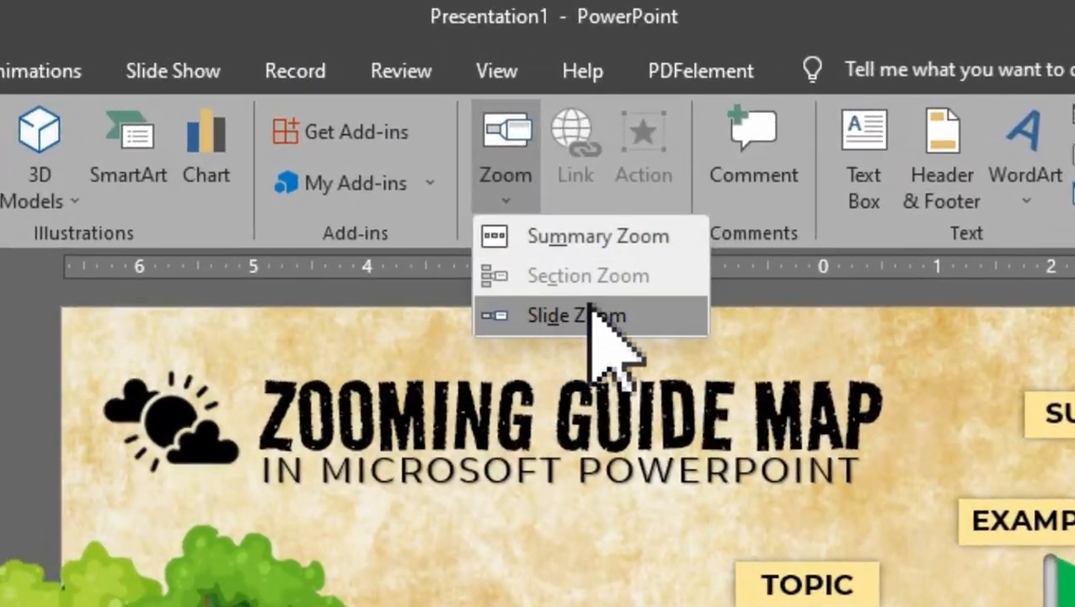
Insert a Slide Zoom to slide 2 (Introduction) and place it on the red INTRO circle
{"action": "left_click", "coordinate": [548, 315]}
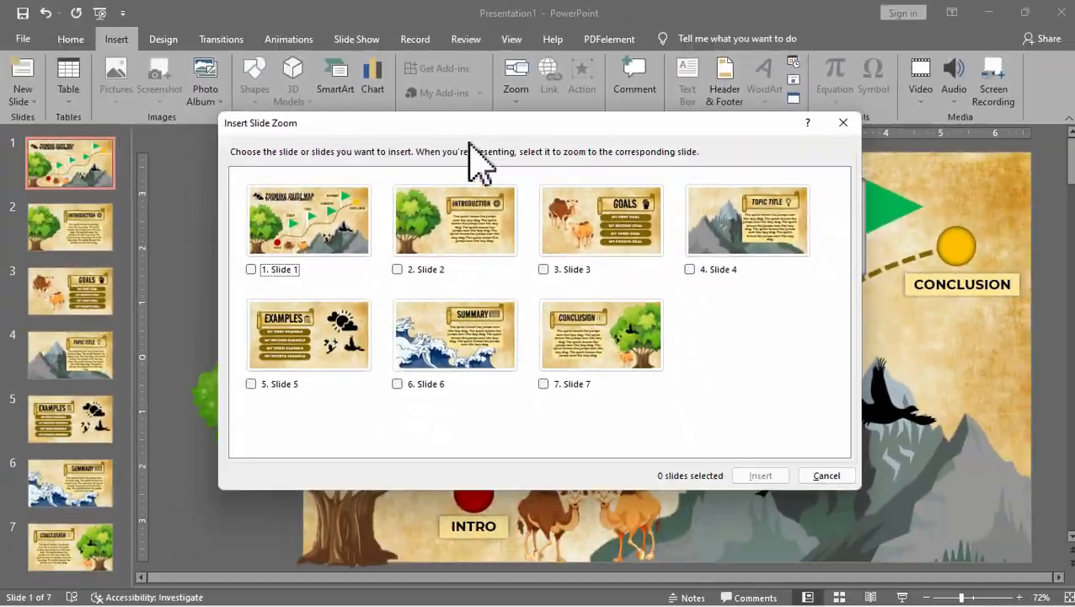
{"action": "left_click_drag", "start_coordinate": [434, 123], "coordinate": [582, 107]}
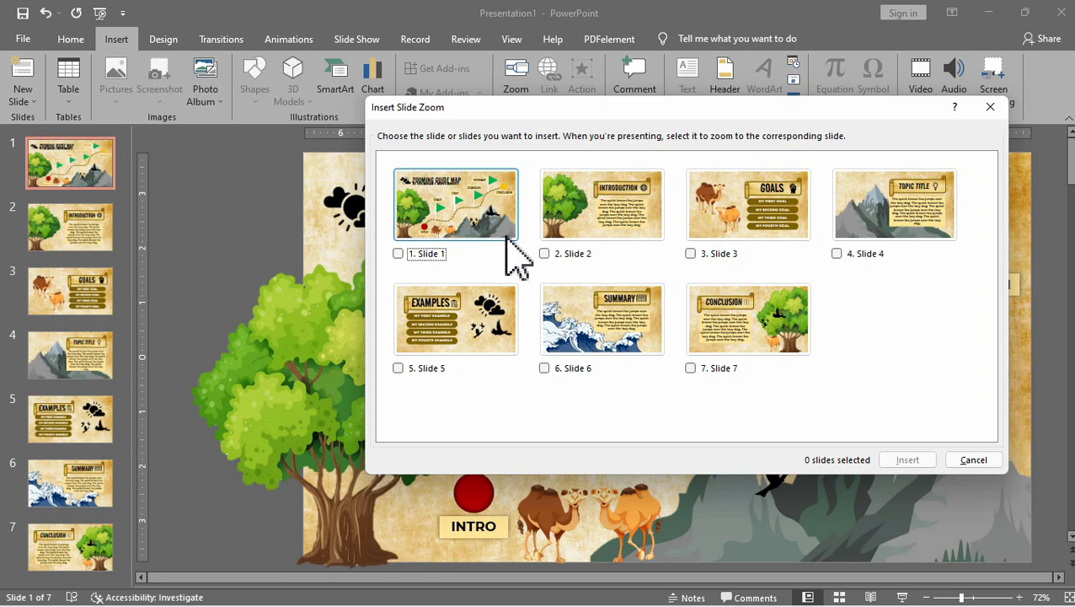
{"action": "left_click", "coordinate": [570, 255]}
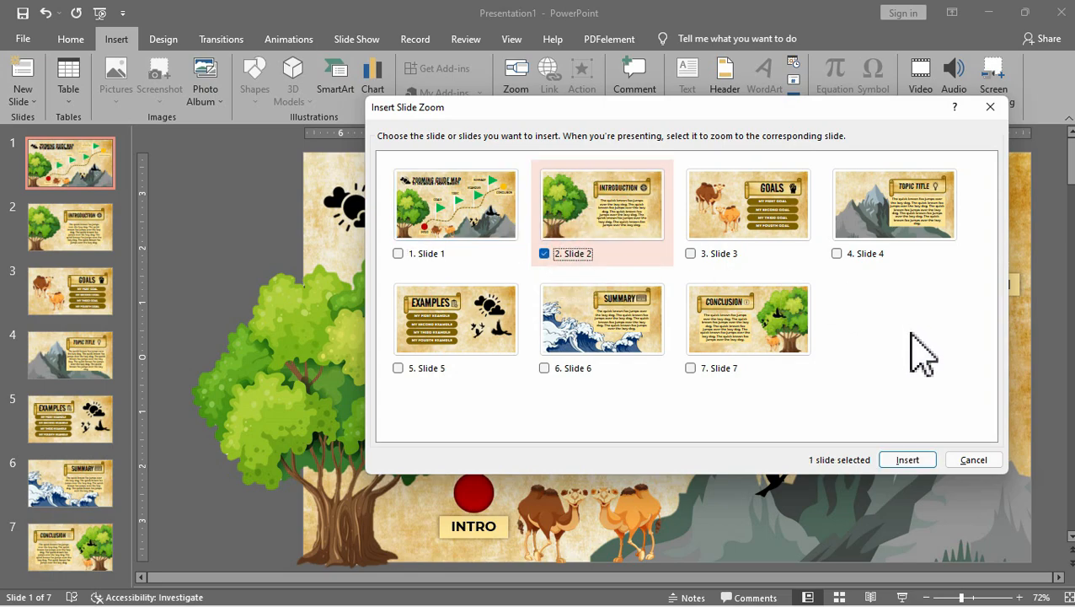
{"action": "left_click", "coordinate": [907, 459]}
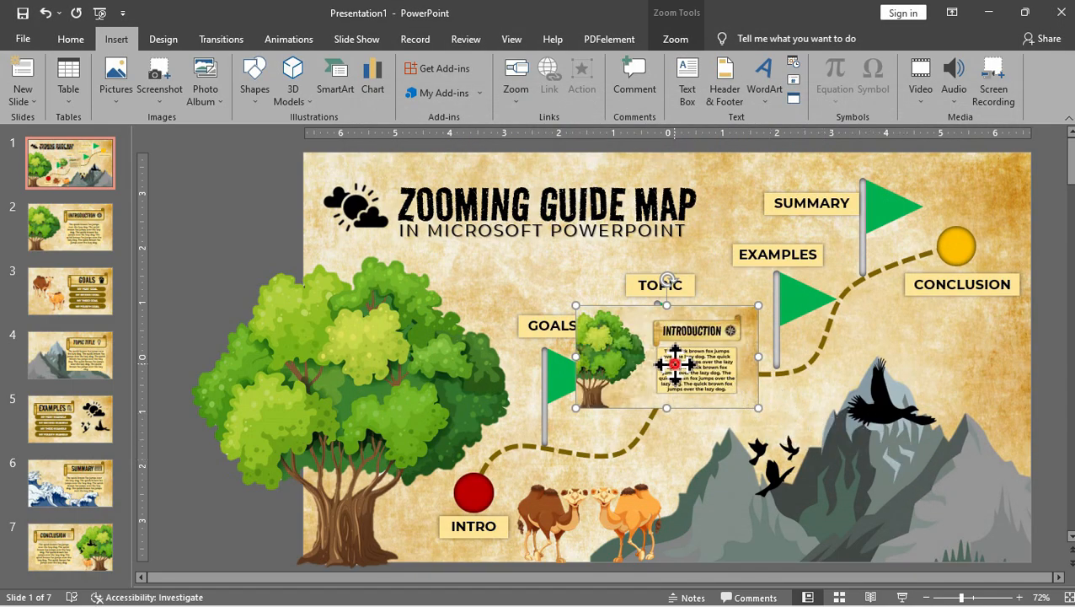
{"action": "mouse_move", "coordinate": [674, 362]}
{"action": "left_mouse_down"}
{"action": "mouse_move", "coordinate": [792, 278]}
{"action": "mouse_move", "coordinate": [855, 264]}
{"action": "left_mouse_up"}
{"action": "mouse_move", "coordinate": [759, 288]}
{"action": "left_mouse_down"}
{"action": "mouse_move", "coordinate": [834, 286]}
{"action": "mouse_move", "coordinate": [674, 354]}
{"action": "mouse_move", "coordinate": [604, 401]}
{"action": "mouse_move", "coordinate": [505, 491]}
{"action": "mouse_move", "coordinate": [476, 491]}
{"action": "left_mouse_up"}
{"action": "left_click", "coordinate": [566, 293]}
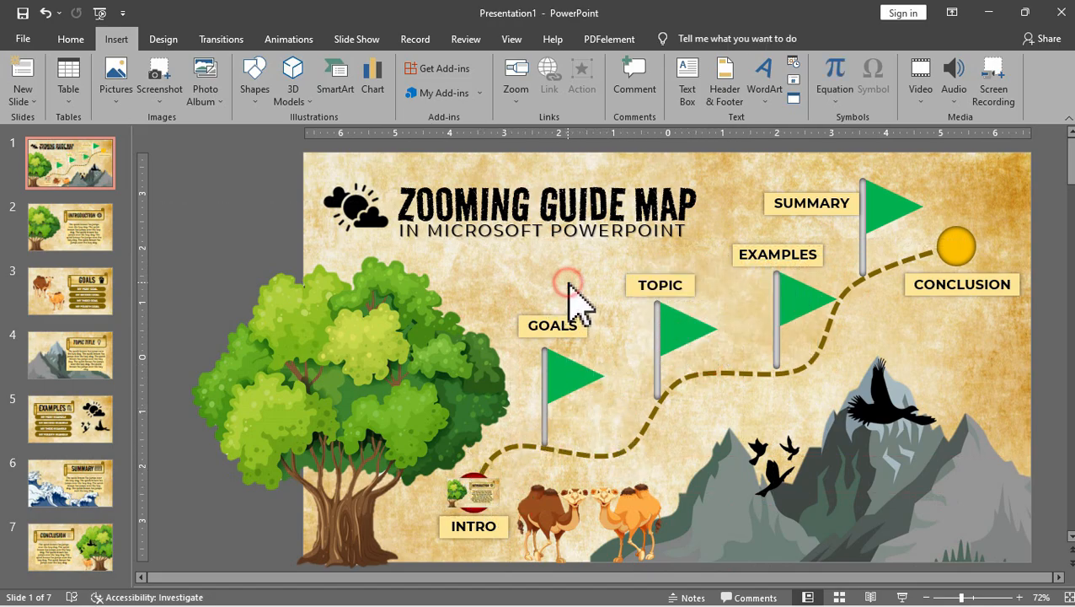
After a slide-show test, replace the Intro zoom's picture with the INTRODUCTION compass icon file
{"action": "left_click", "coordinate": [903, 598]}
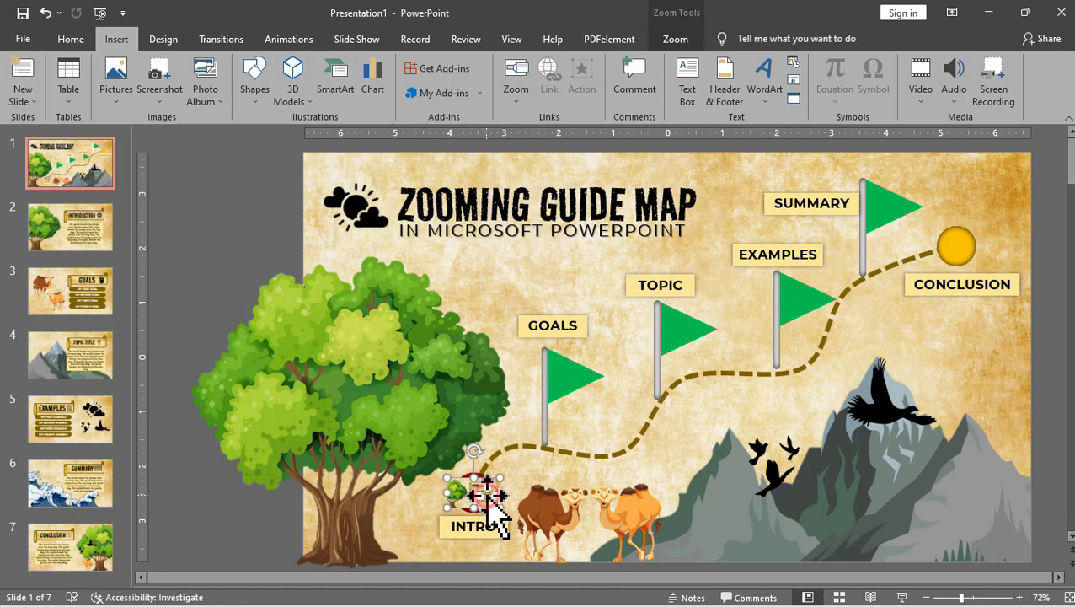
{"action": "left_click", "coordinate": [675, 39]}
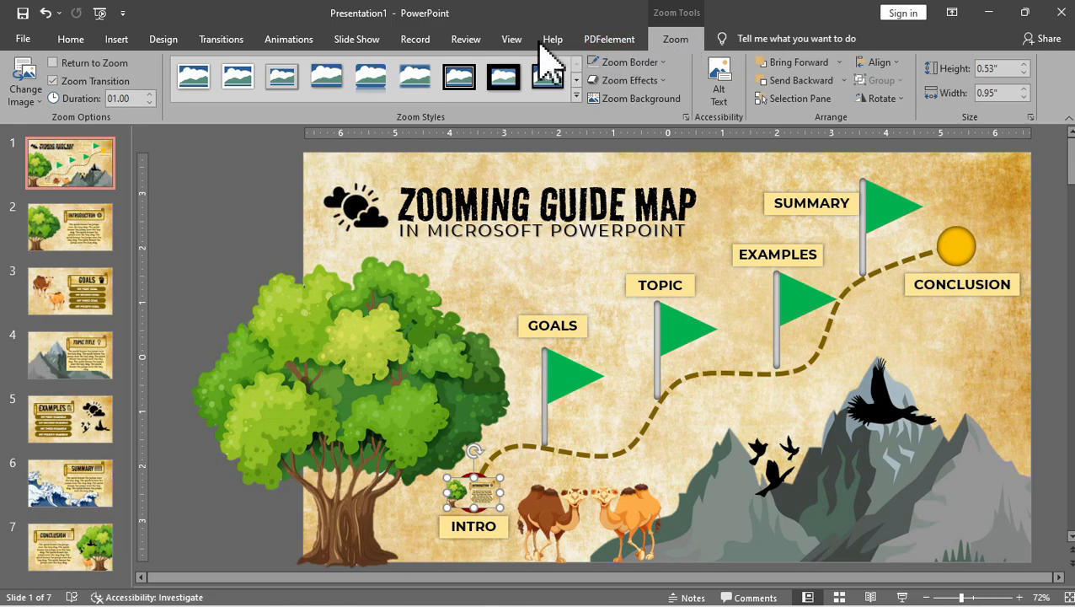
{"action": "left_click", "coordinate": [25, 93]}
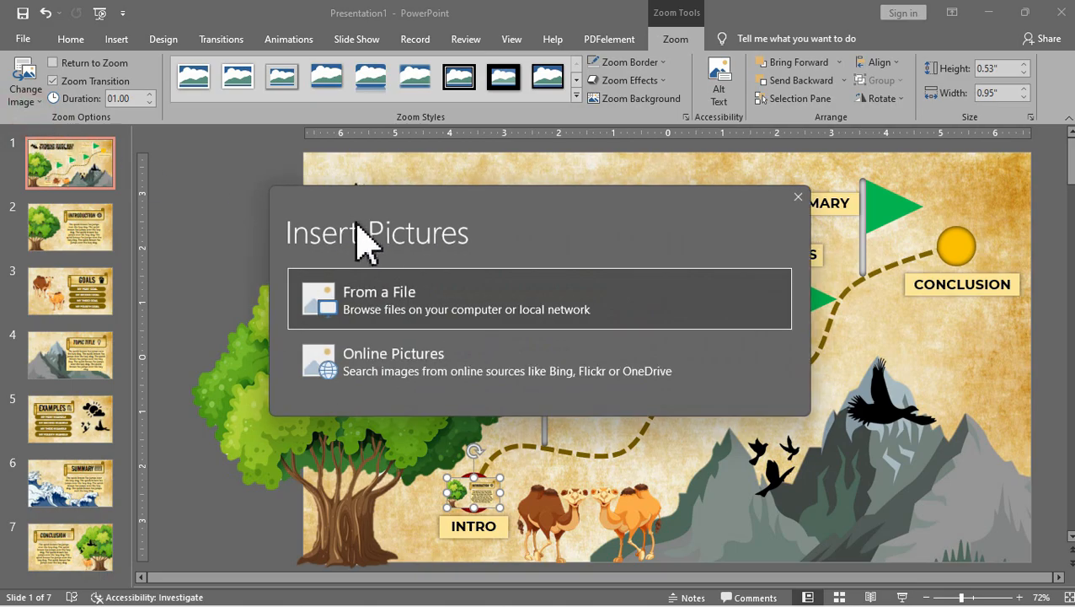
{"action": "left_click", "coordinate": [438, 308]}
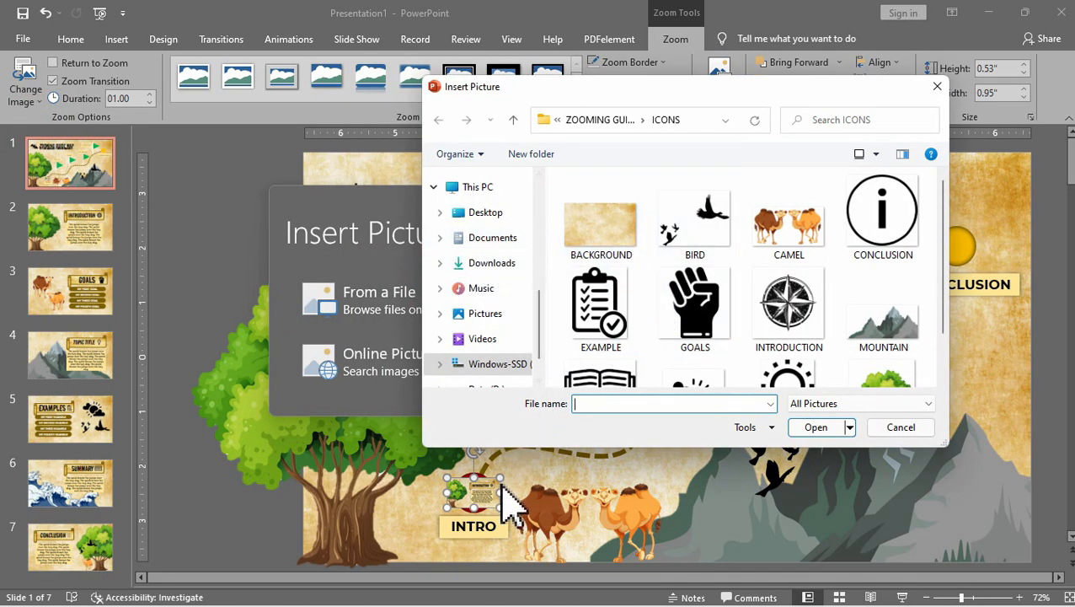
{"action": "scroll", "coordinate": [759, 307], "scroll_direction": "down", "scroll_amount": 1}
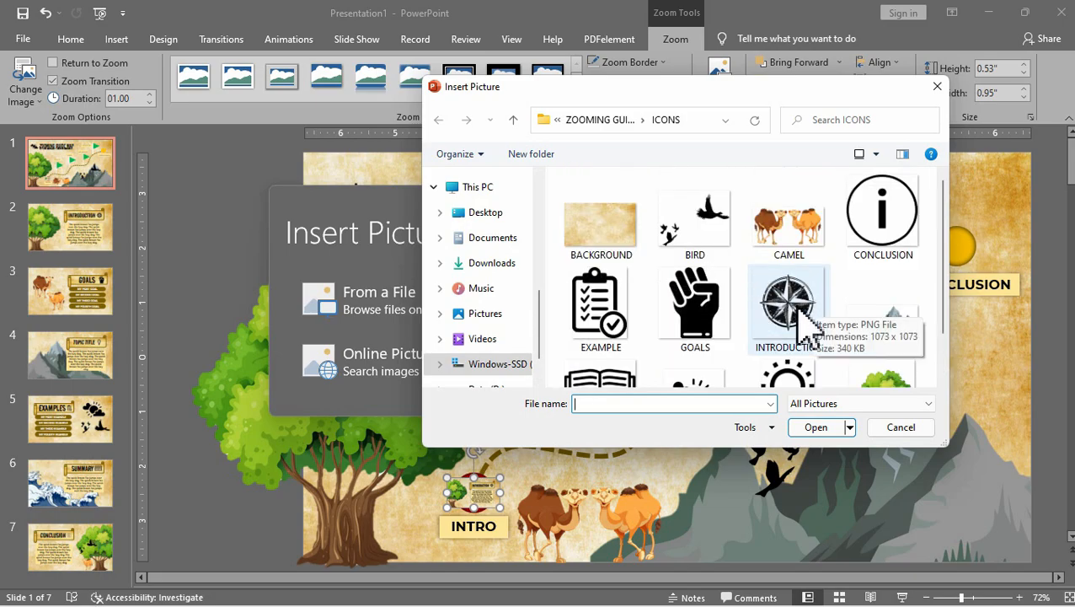
{"action": "double_click", "coordinate": [789, 249]}
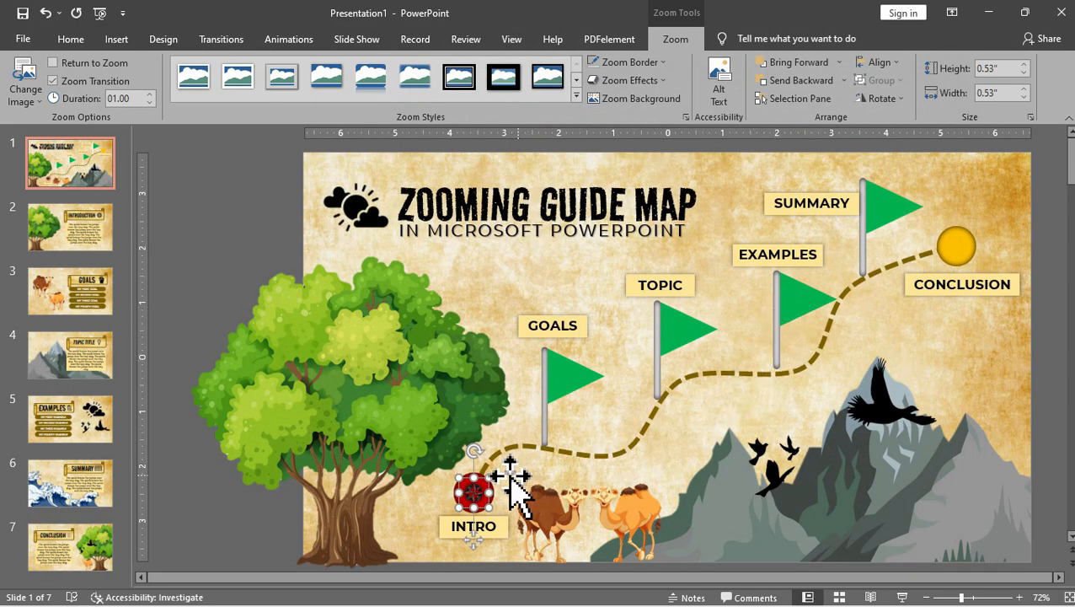
{"action": "scroll", "coordinate": [510, 489], "scroll_direction": "up", "scroll_amount": 3}
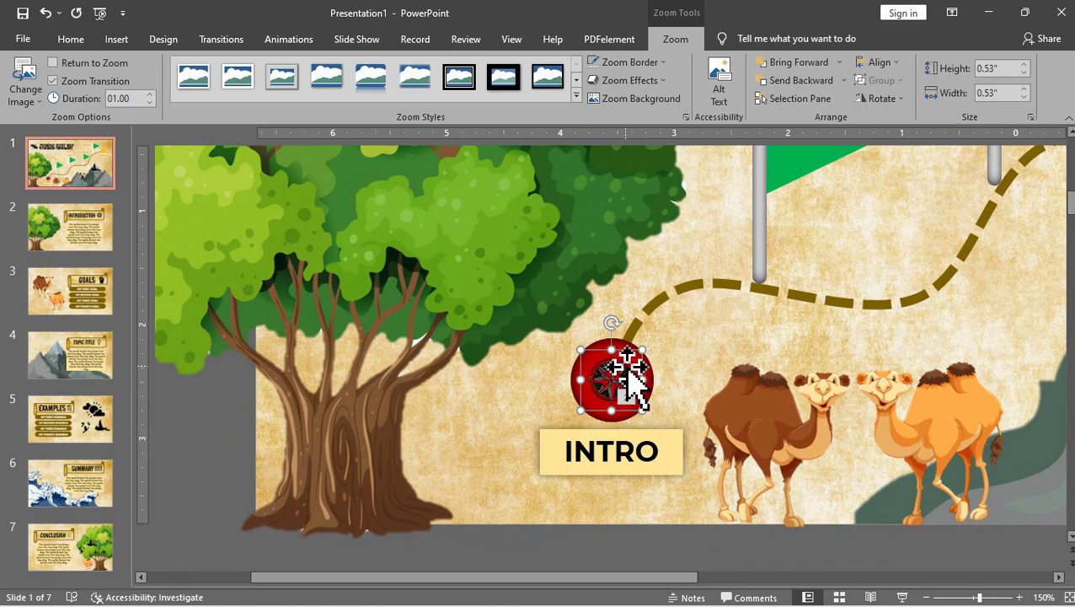
{"action": "scroll", "coordinate": [640, 362], "scroll_direction": "up", "scroll_amount": 3}
Set the compass zoom's border to No Outline, enlarge and centre it on the red circle
{"action": "left_click", "coordinate": [447, 347]}
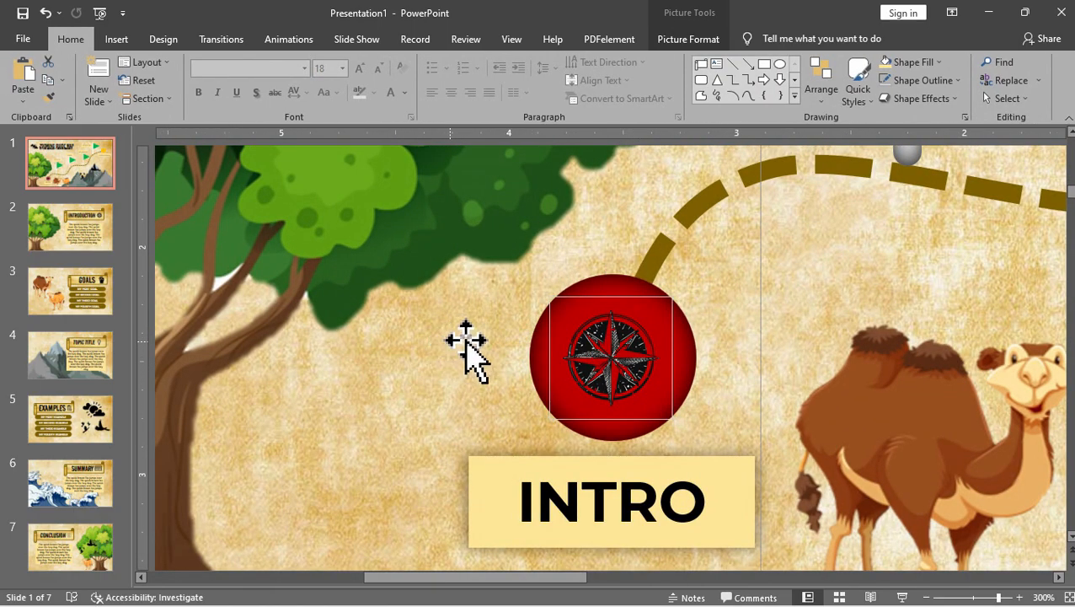
{"action": "left_click", "coordinate": [610, 358]}
{"action": "left_click", "coordinate": [662, 61]}
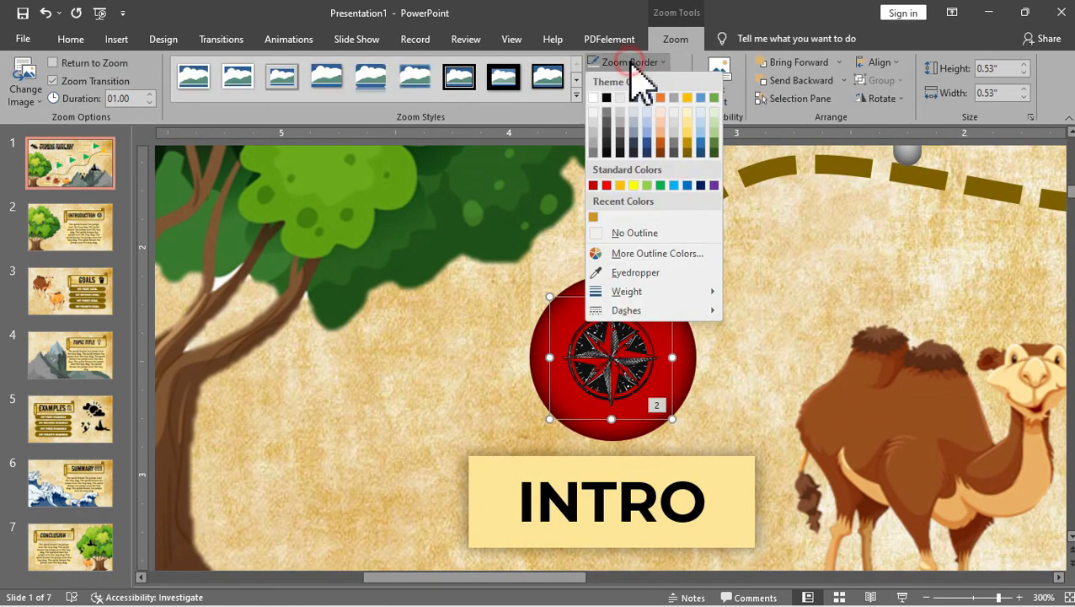
{"action": "left_click", "coordinate": [635, 233]}
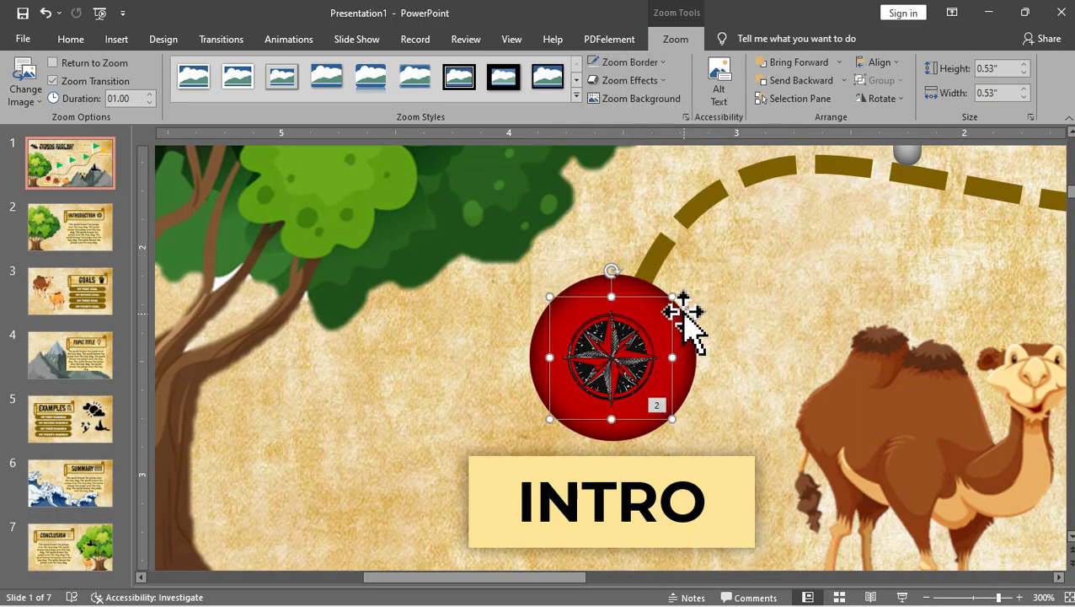
{"action": "left_click_drag", "start_coordinate": [677, 297], "coordinate": [698, 272]}
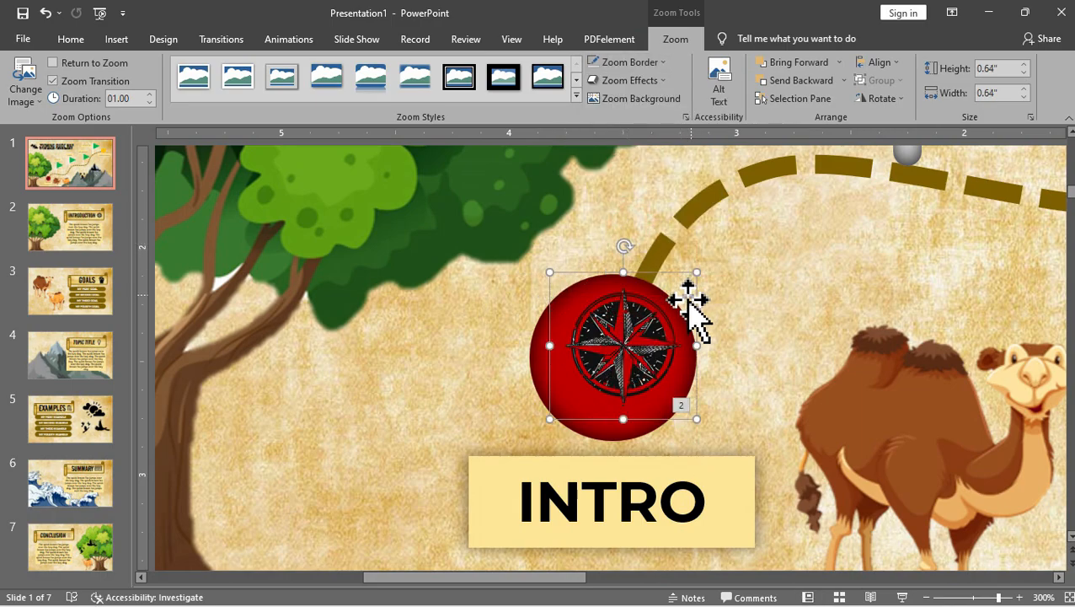
{"action": "left_click_drag", "start_coordinate": [637, 324], "coordinate": [625, 354]}
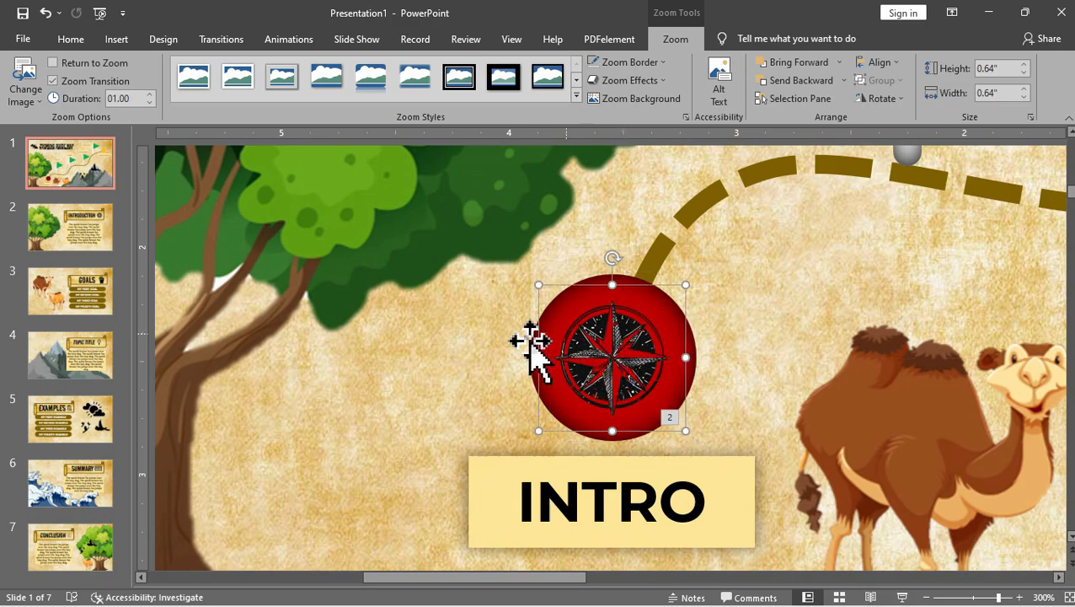
{"action": "left_click", "coordinate": [514, 350]}
{"action": "scroll", "coordinate": [522, 362], "scroll_direction": "up", "scroll_amount": 5}
{"action": "scroll", "coordinate": [707, 396], "scroll_direction": "down", "scroll_amount": 5}
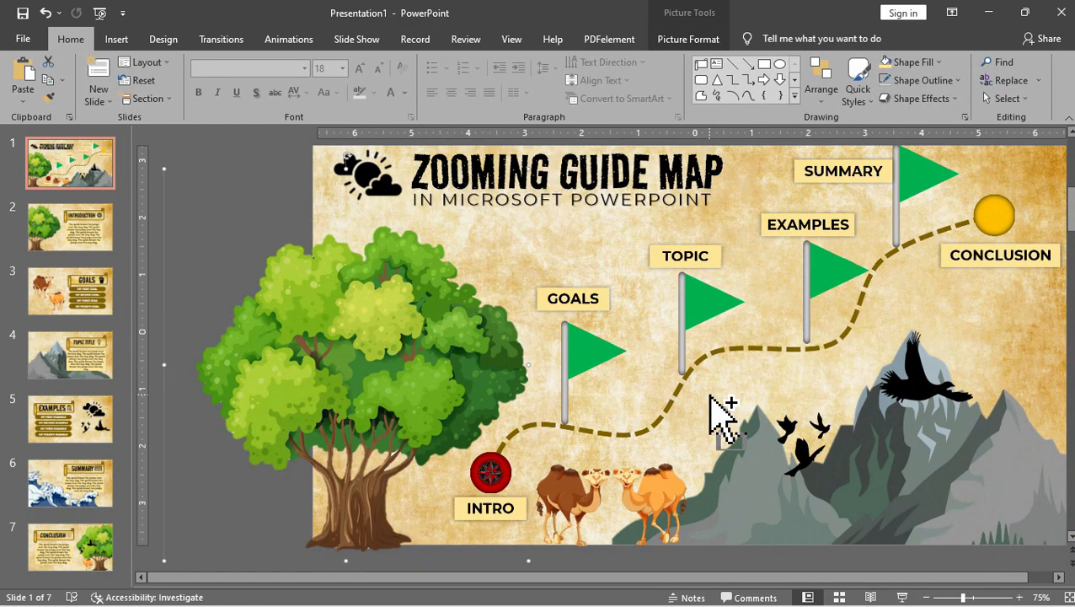
{"action": "left_click", "coordinate": [289, 150]}
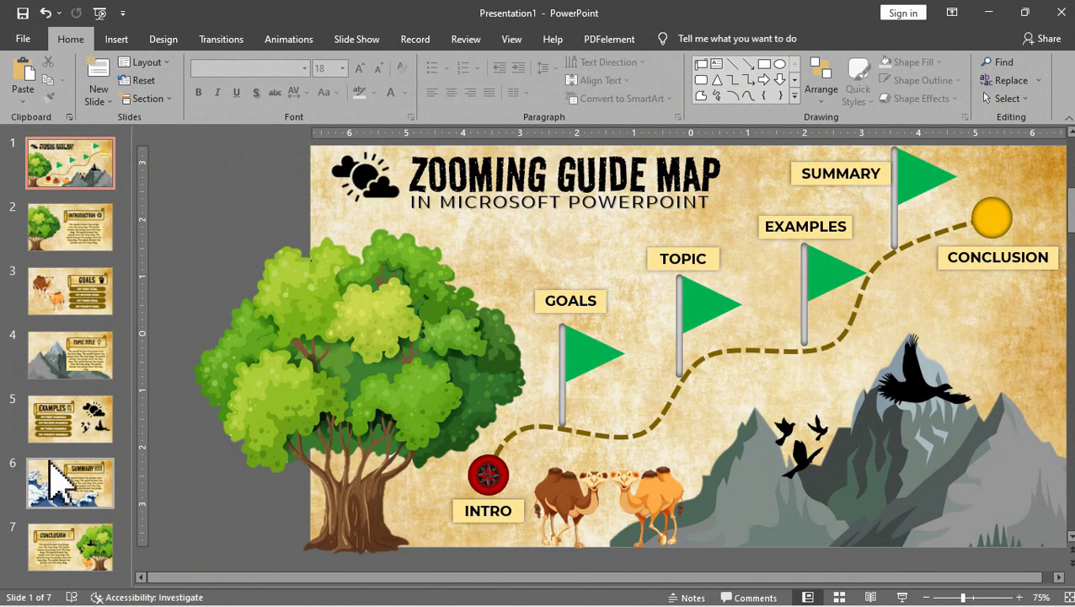
Insert a Slide Zoom to slide 3 (Goals) onto the map
{"action": "left_click", "coordinate": [116, 39]}
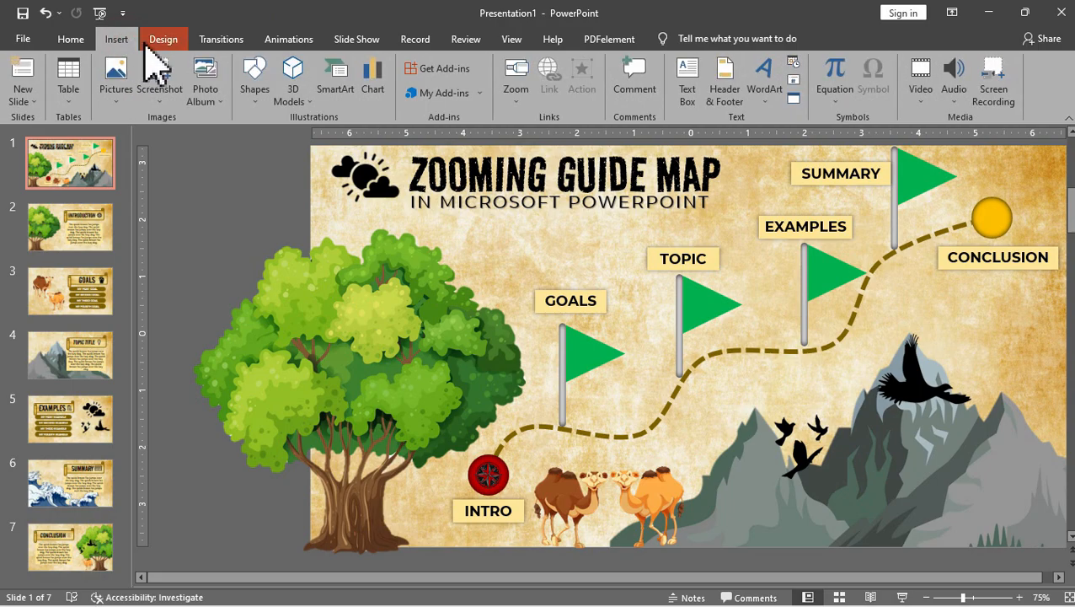
{"action": "left_click", "coordinate": [515, 88]}
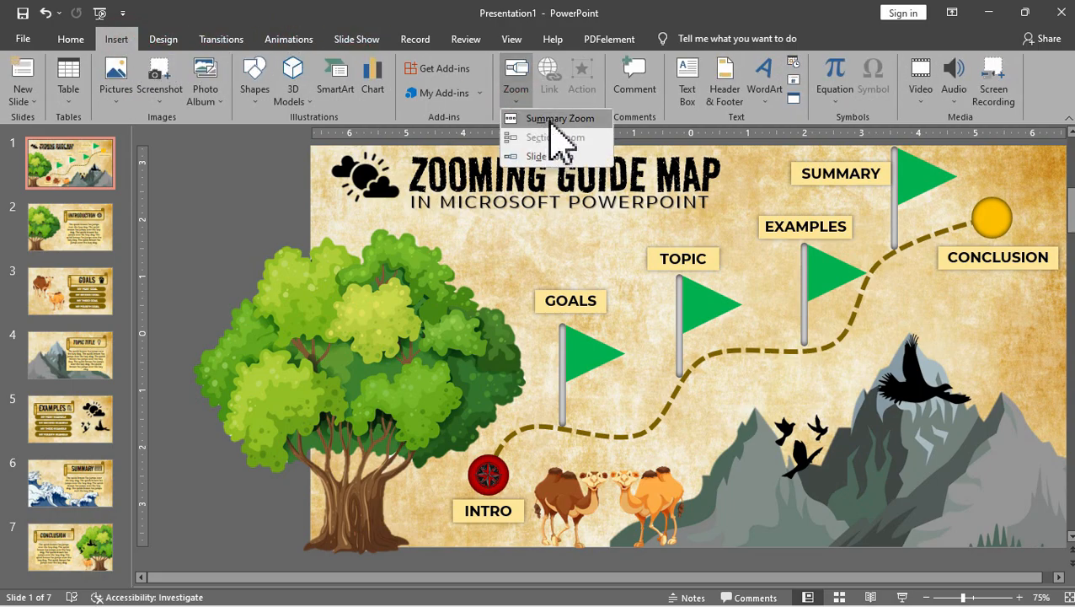
{"action": "left_click", "coordinate": [547, 157]}
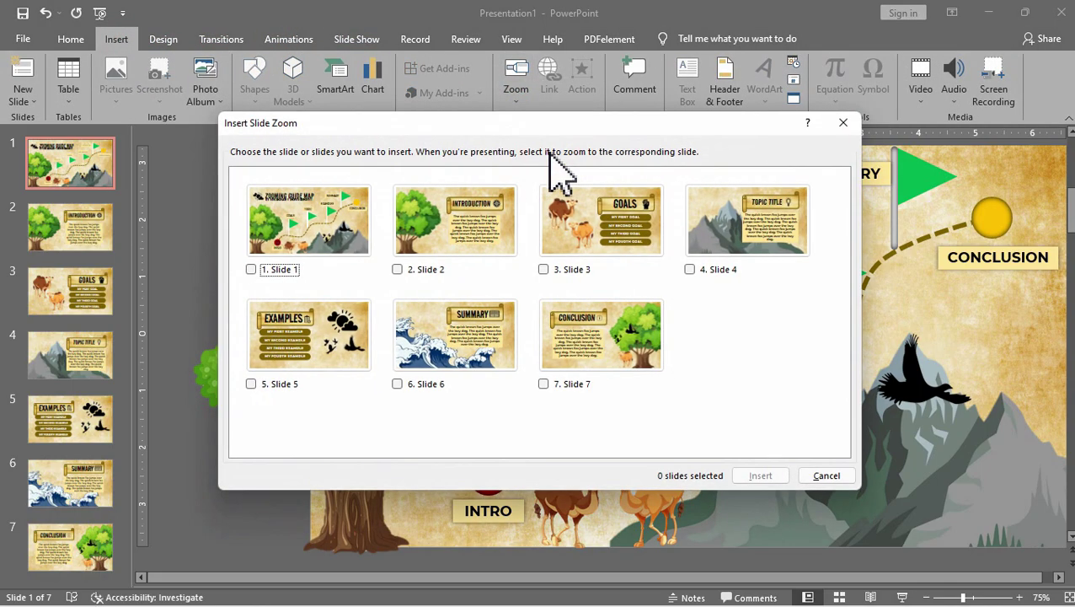
{"action": "left_click", "coordinate": [543, 270]}
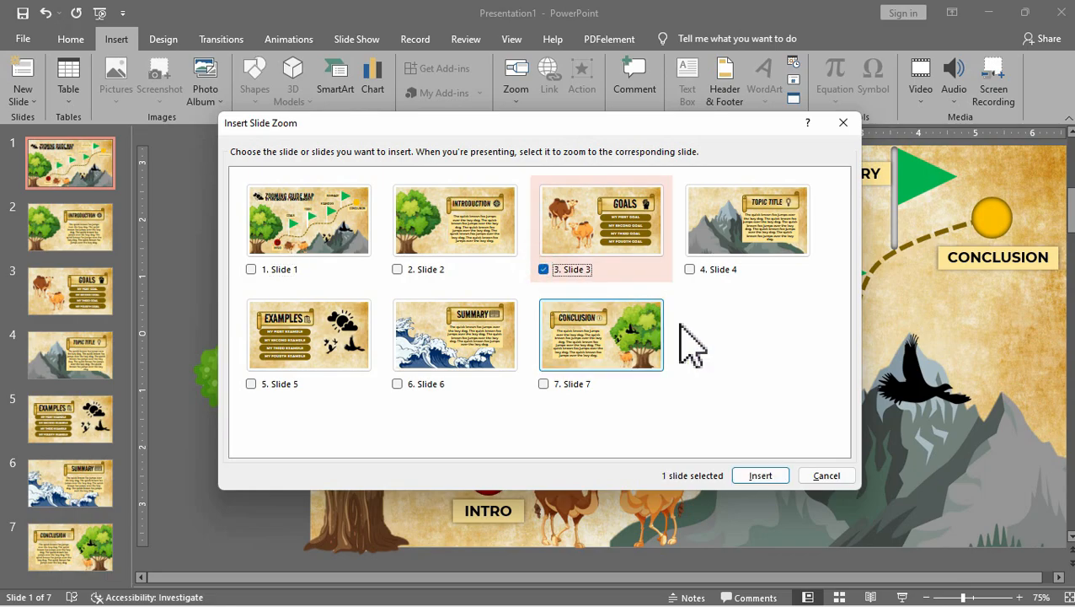
{"action": "left_click", "coordinate": [760, 477]}
{"action": "left_click_drag", "start_coordinate": [733, 362], "coordinate": [712, 341]}
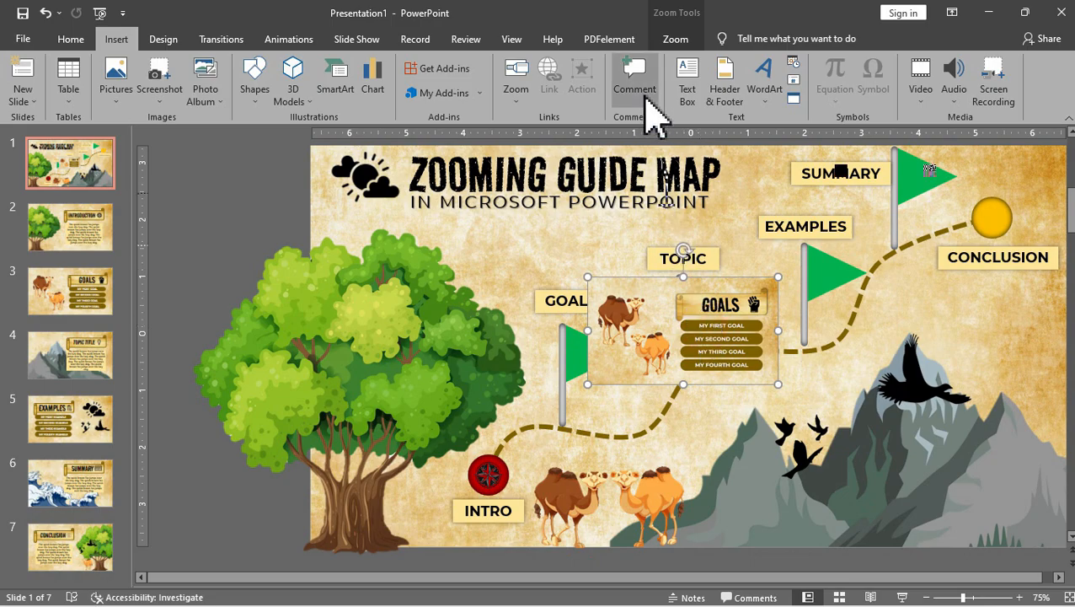
Replace the Goals zoom's picture with the GOALS fist icon file
{"action": "left_click", "coordinate": [675, 39]}
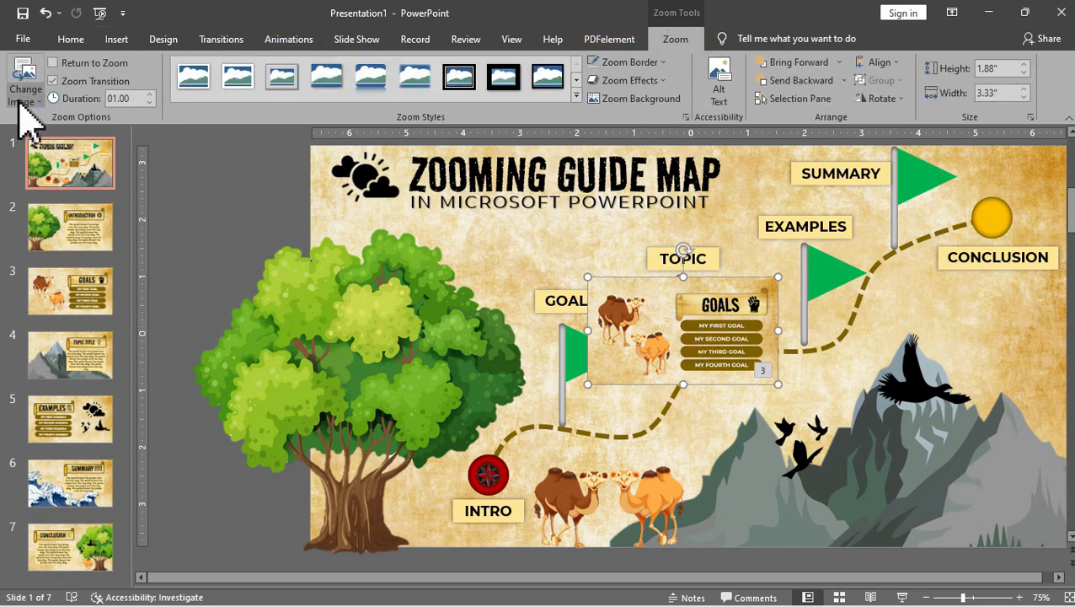
{"action": "left_click", "coordinate": [25, 93]}
{"action": "left_click", "coordinate": [435, 302]}
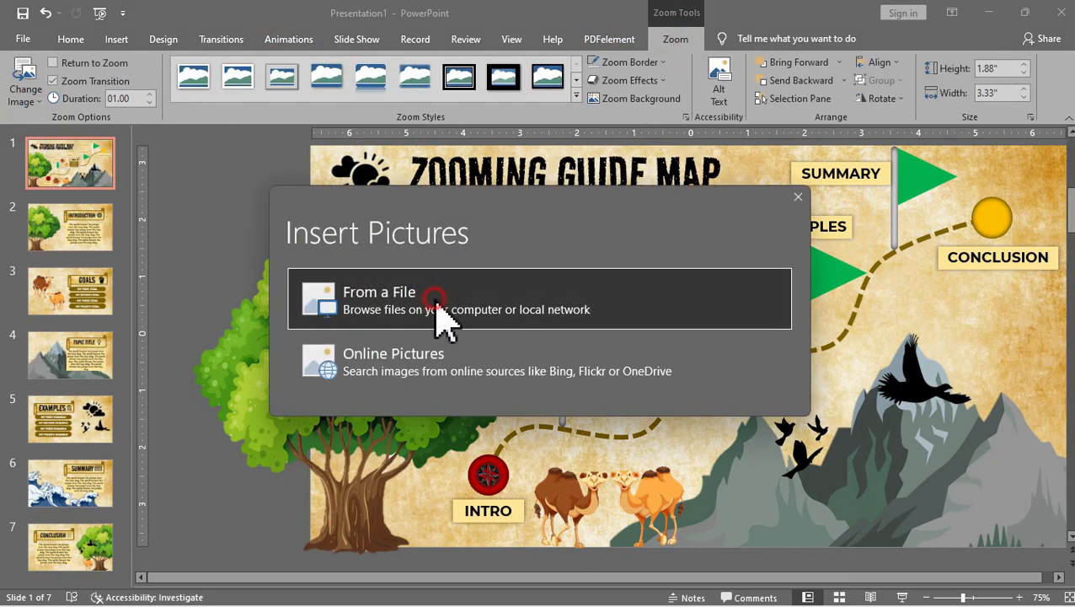
{"action": "double_click", "coordinate": [695, 310]}
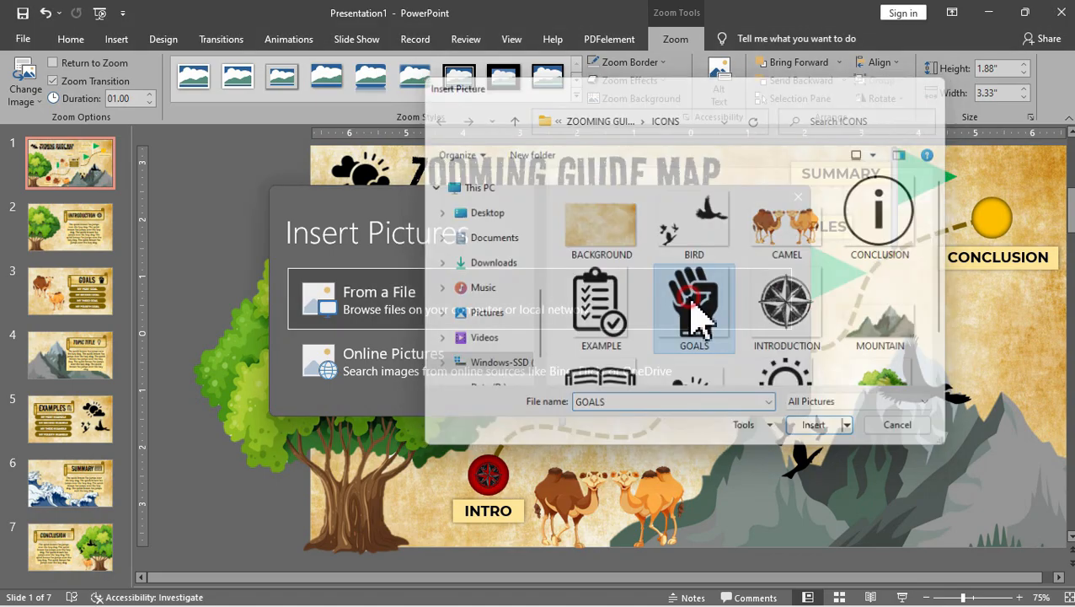
Shrink the fist to about 0.41 inches, place it on the GOALS flag with No Outline
{"action": "left_click_drag", "start_coordinate": [699, 304], "coordinate": [706, 321]}
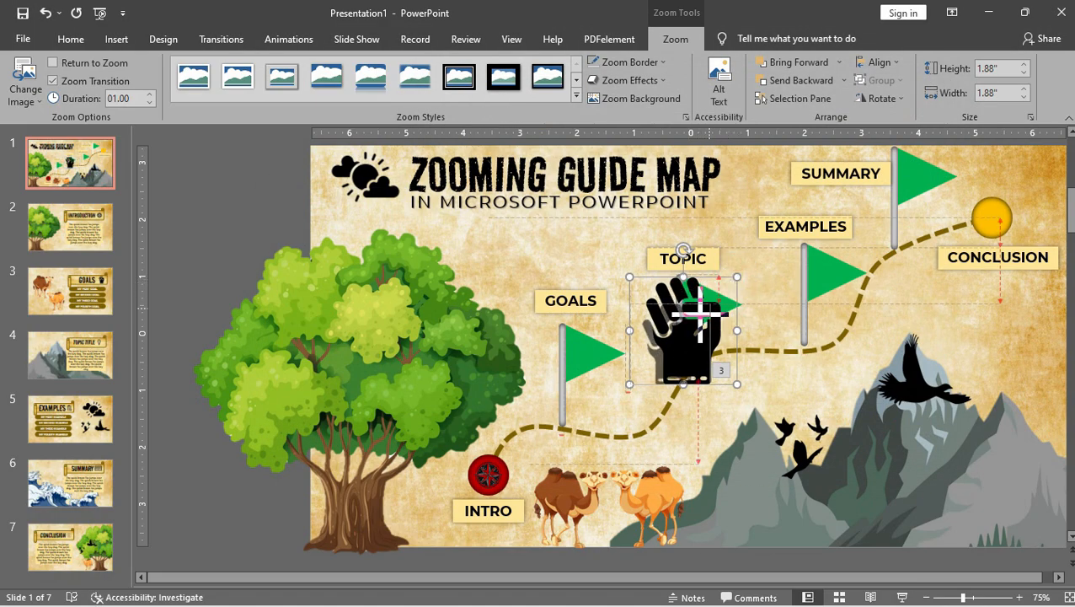
{"action": "left_click_drag", "start_coordinate": [736, 276], "coordinate": [670, 344]}
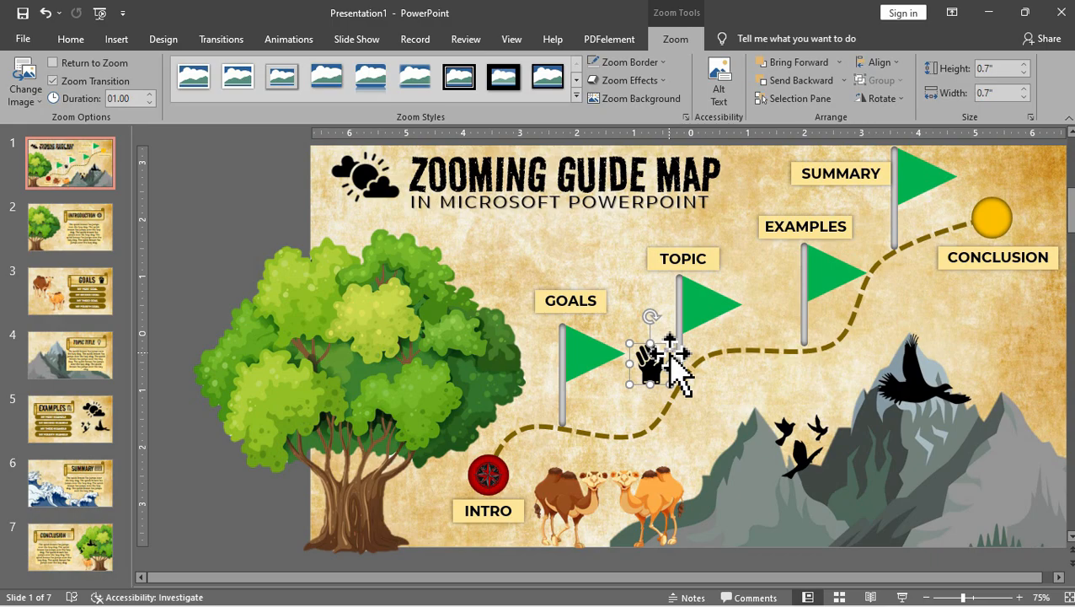
{"action": "scroll", "coordinate": [678, 371], "scroll_direction": "up", "scroll_amount": 5}
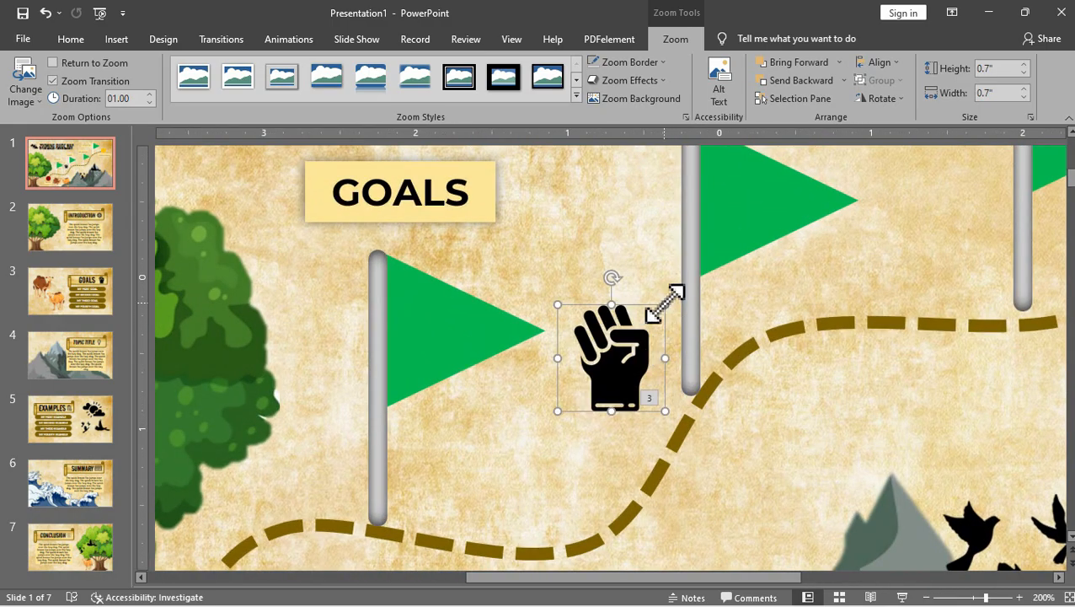
{"action": "left_click_drag", "start_coordinate": [667, 305], "coordinate": [635, 334]}
{"action": "left_click_drag", "start_coordinate": [598, 370], "coordinate": [447, 333]}
{"action": "left_click_drag", "start_coordinate": [468, 295], "coordinate": [431, 320]}
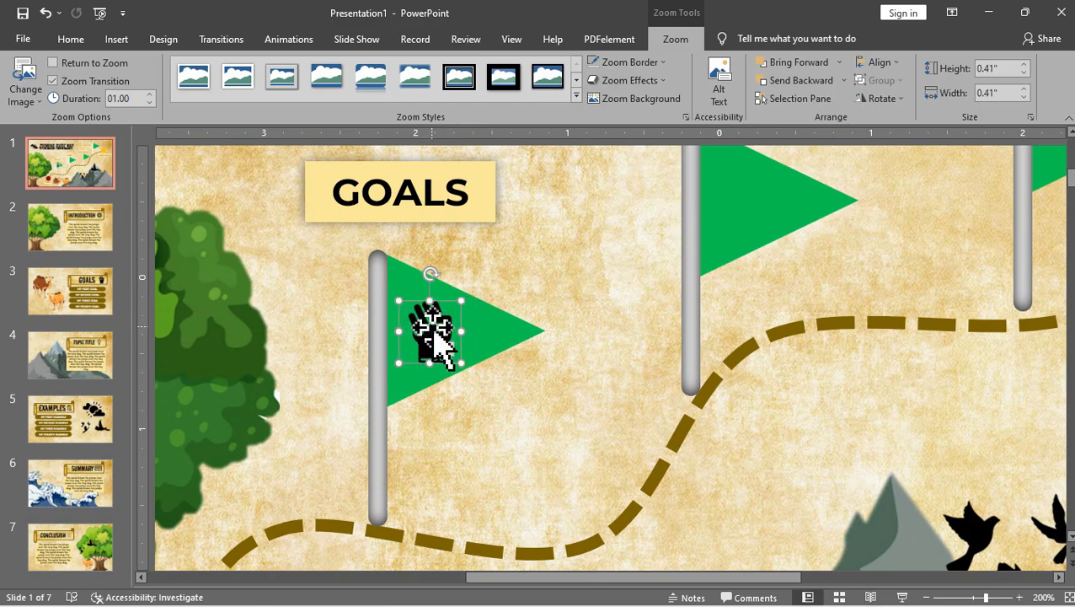
{"action": "left_click", "coordinate": [663, 62]}
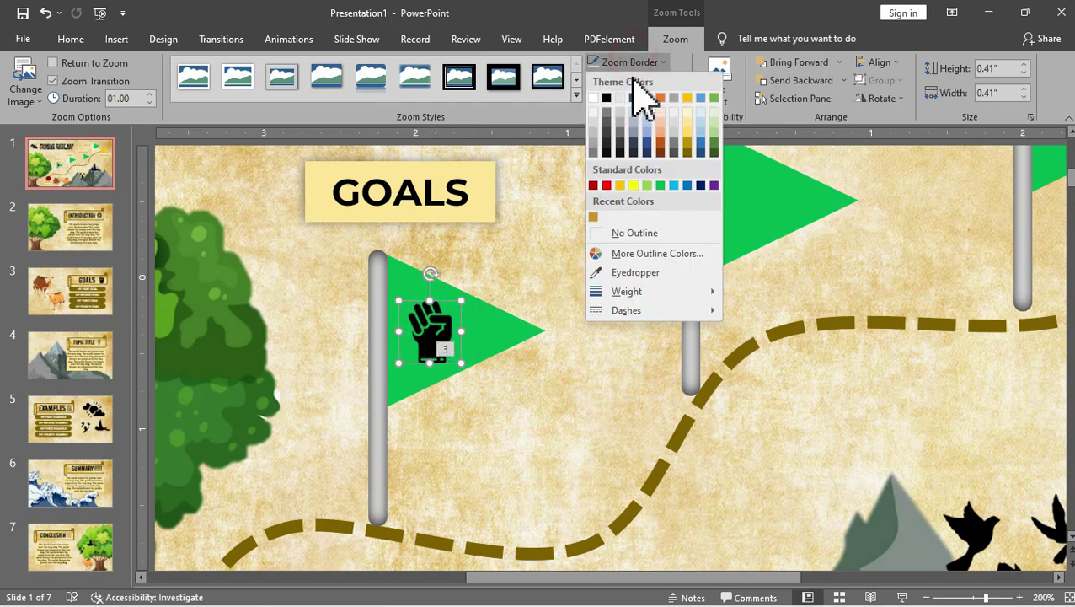
{"action": "left_click", "coordinate": [634, 233]}
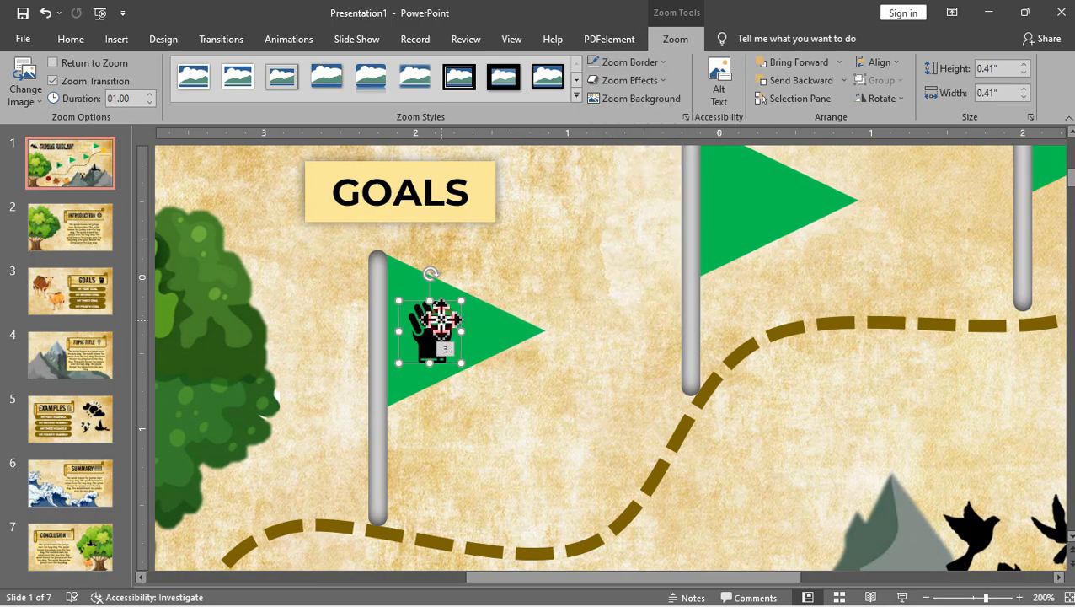
{"action": "left_click_drag", "start_coordinate": [438, 318], "coordinate": [438, 314]}
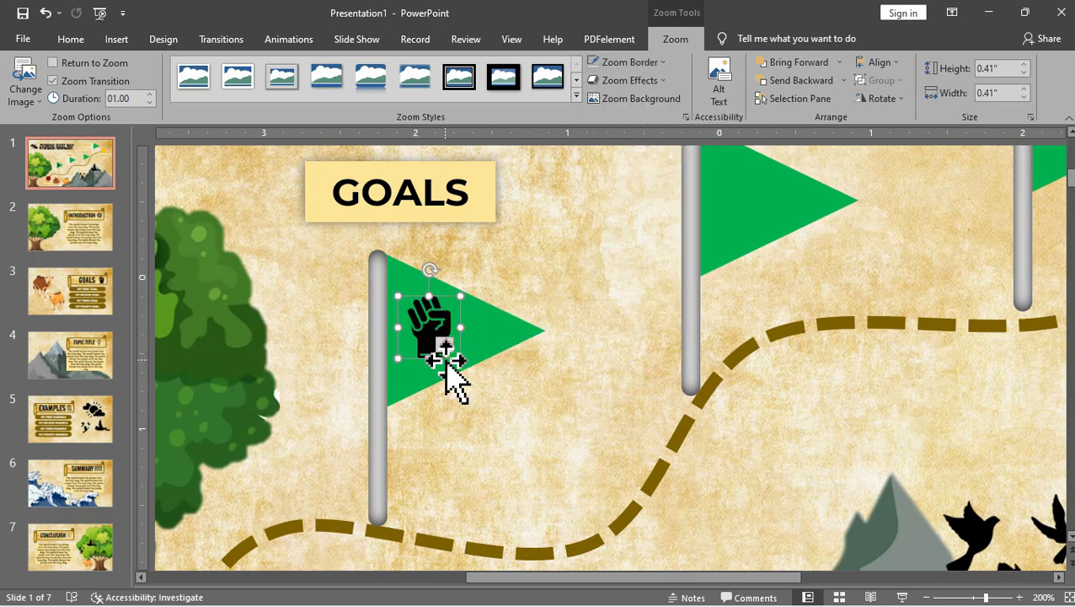
{"action": "scroll", "coordinate": [455, 383], "scroll_direction": "up", "scroll_amount": 2}
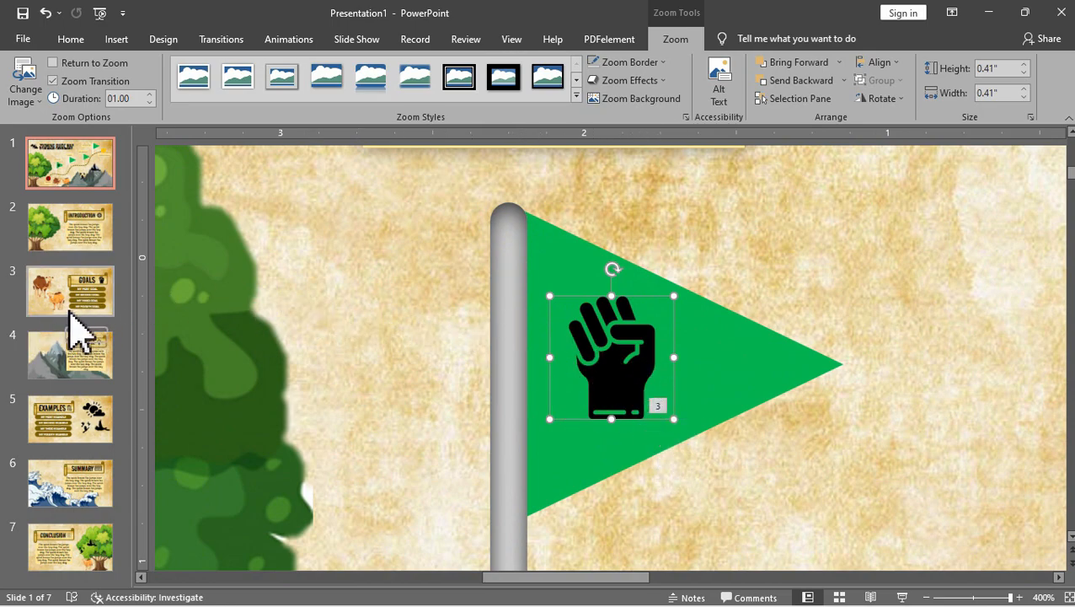
{"action": "left_click", "coordinate": [821, 501]}
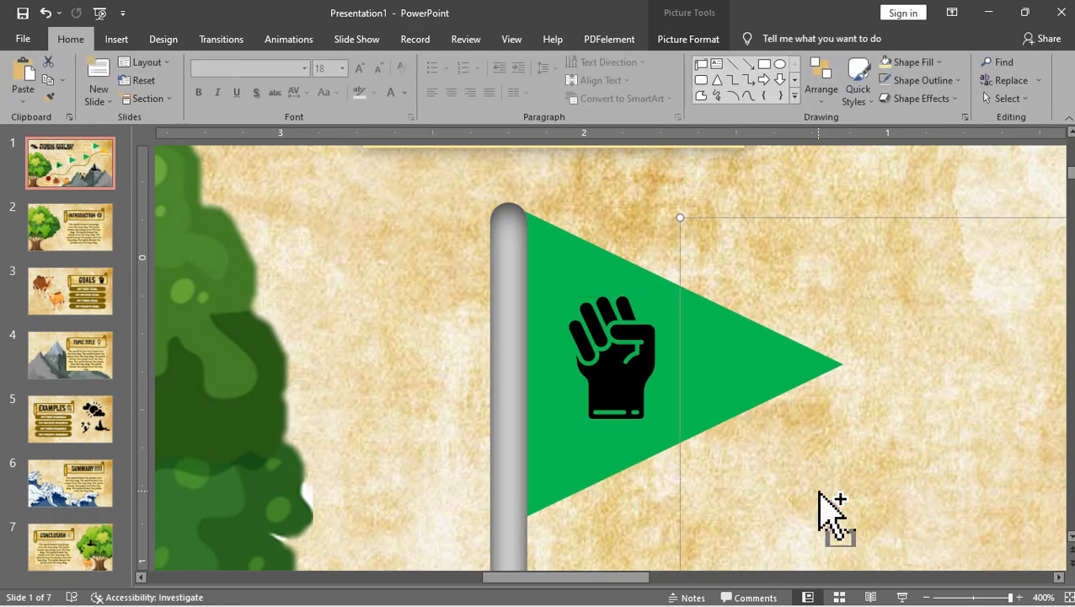
{"action": "scroll", "coordinate": [821, 501], "scroll_direction": "down", "scroll_amount": 5}
{"action": "scroll", "coordinate": [821, 502], "scroll_direction": "down", "scroll_amount": 5}
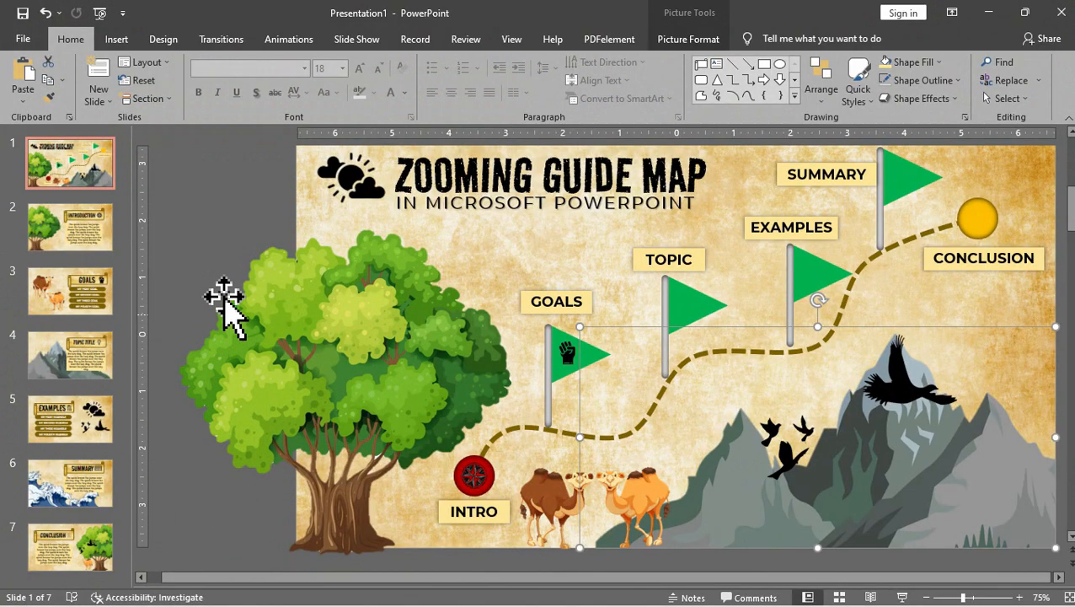
{"action": "left_click", "coordinate": [226, 221]}
{"action": "left_click", "coordinate": [268, 162]}
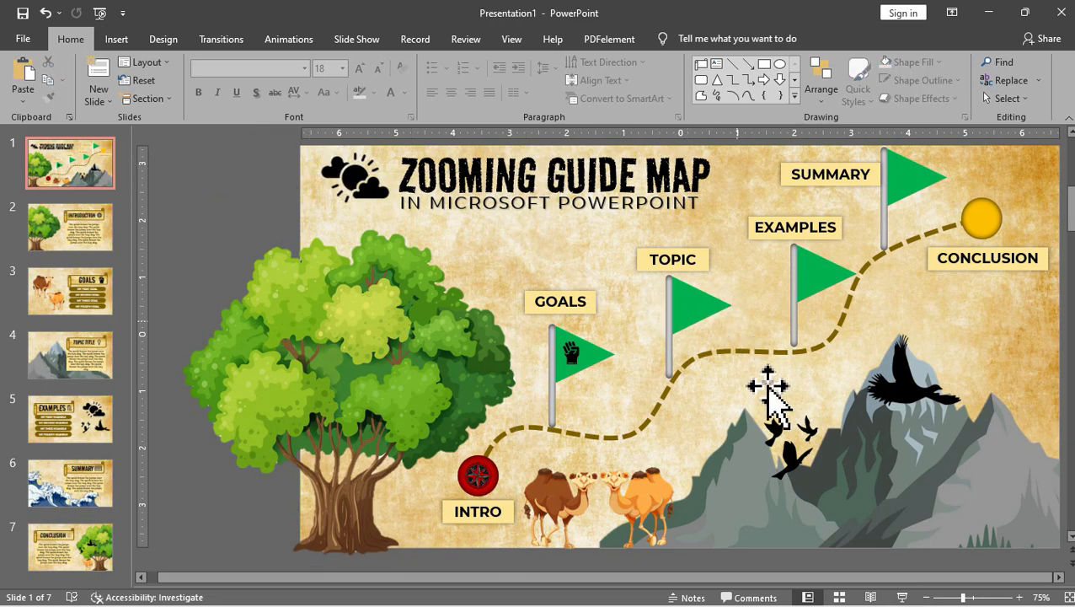
{"action": "scroll", "coordinate": [769, 389], "scroll_direction": "down", "scroll_amount": 1}
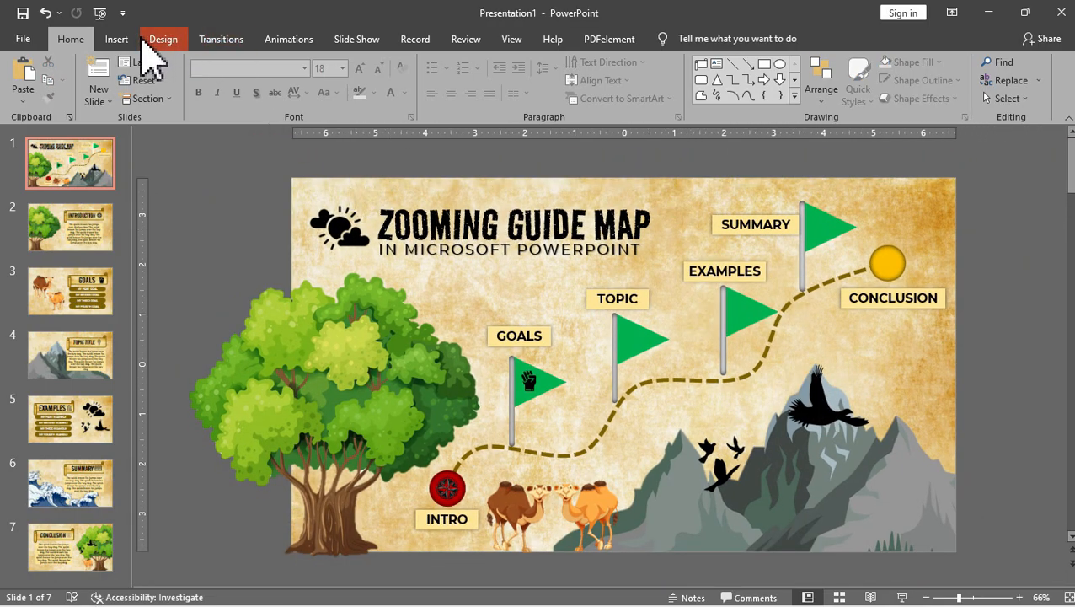
Insert a Slide Zoom to slide 4 (Topic) onto the map
{"action": "left_click", "coordinate": [116, 39]}
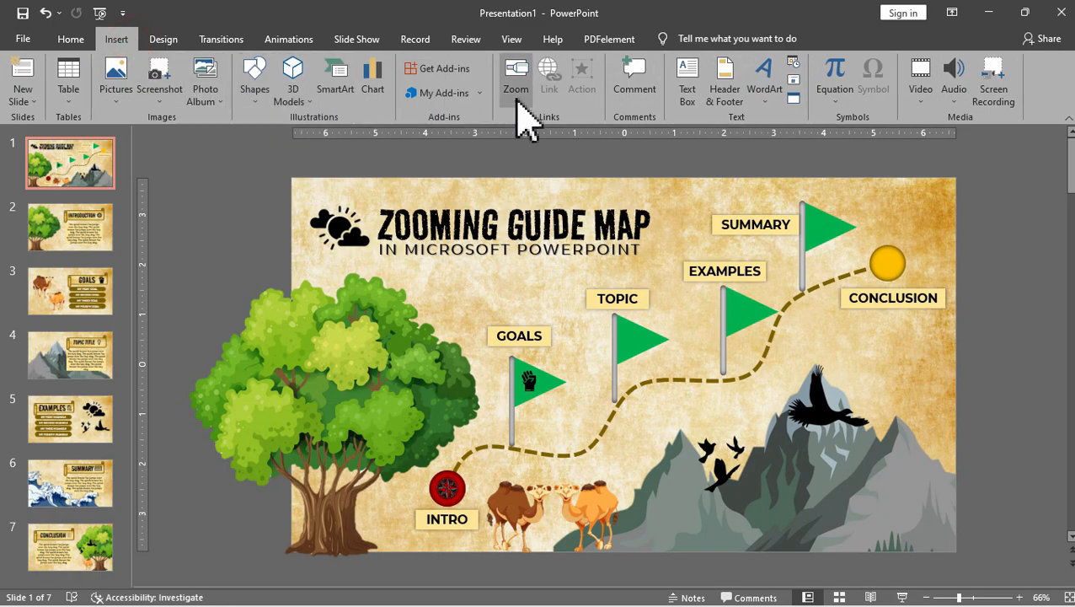
{"action": "left_click", "coordinate": [515, 92]}
{"action": "left_click", "coordinate": [537, 156]}
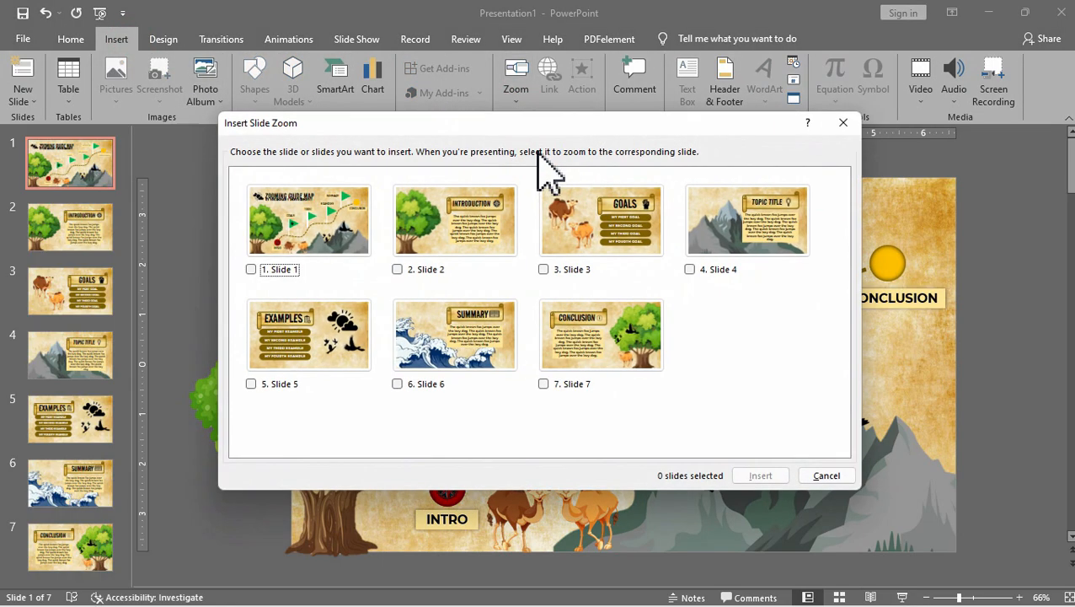
{"action": "left_click", "coordinate": [704, 270]}
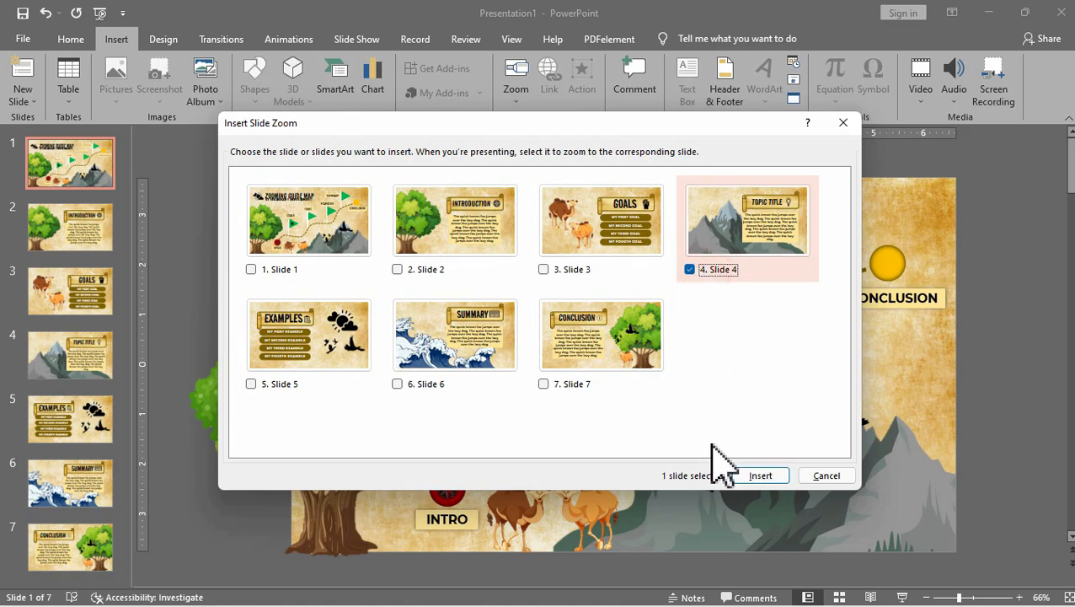
{"action": "left_click", "coordinate": [759, 475]}
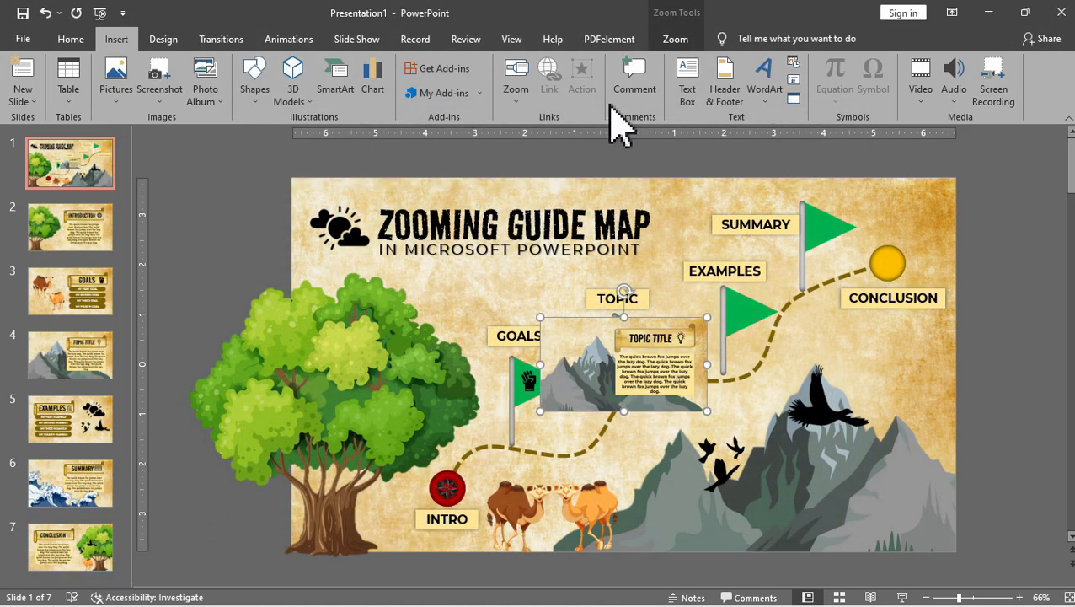
Replace the Topic zoom's picture with the TOPIC lightbulb icon file
{"action": "left_click", "coordinate": [675, 39]}
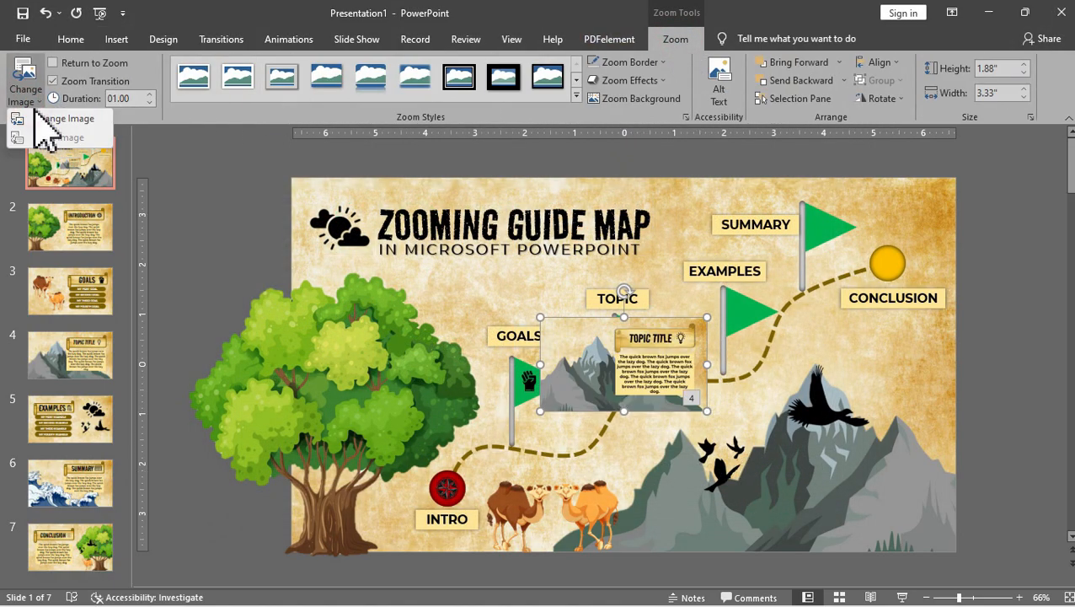
{"action": "left_click", "coordinate": [25, 99]}
{"action": "left_click", "coordinate": [444, 311]}
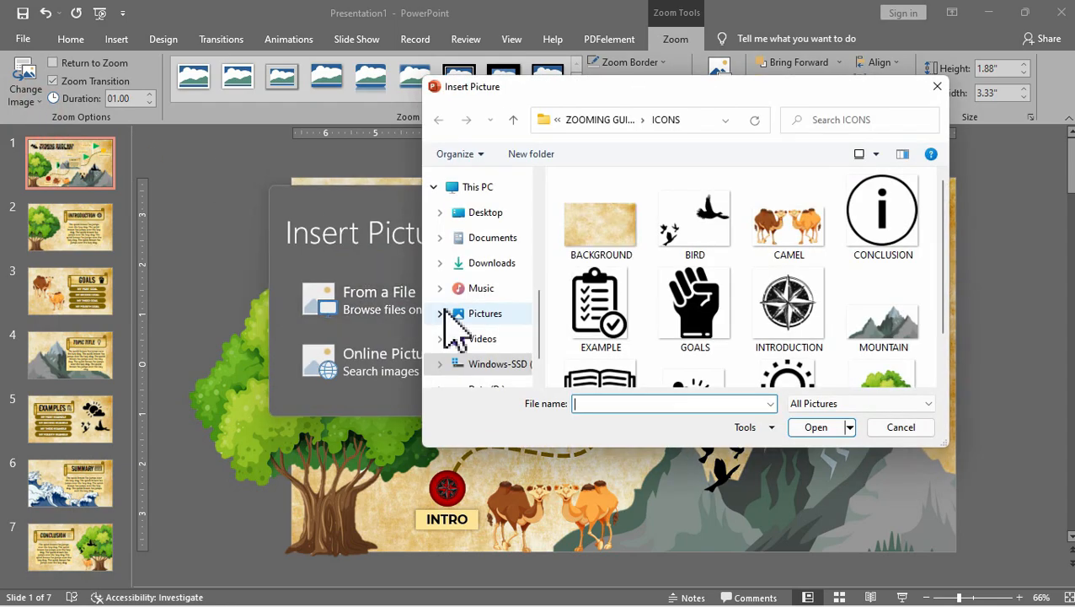
{"action": "scroll", "coordinate": [895, 297], "scroll_direction": "down", "scroll_amount": 1}
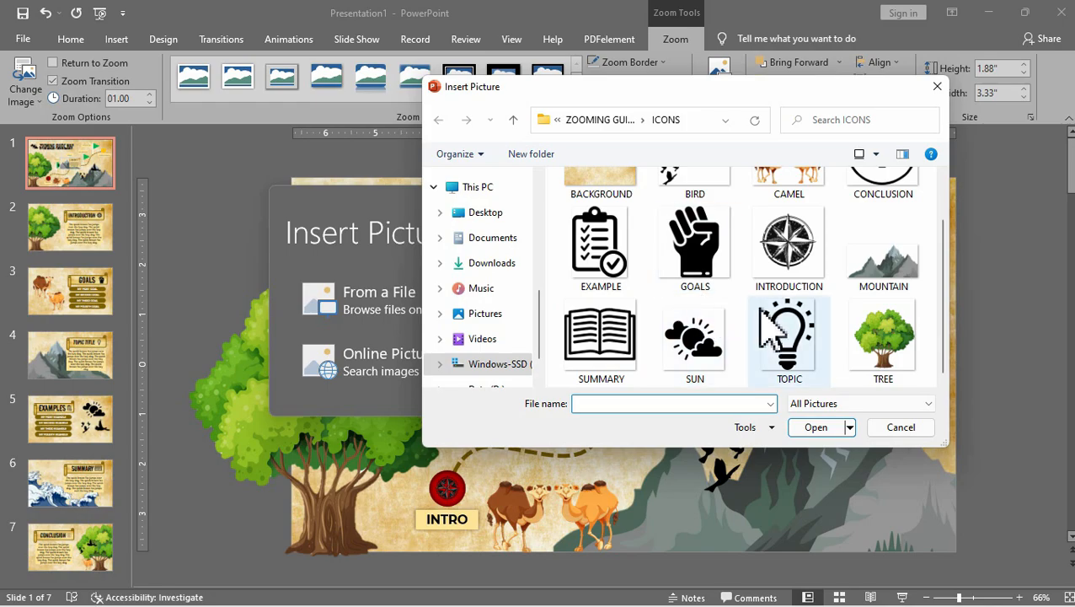
{"action": "double_click", "coordinate": [788, 337]}
{"action": "scroll", "coordinate": [666, 362], "scroll_direction": "up", "scroll_amount": 3, "text": "ctrl"}
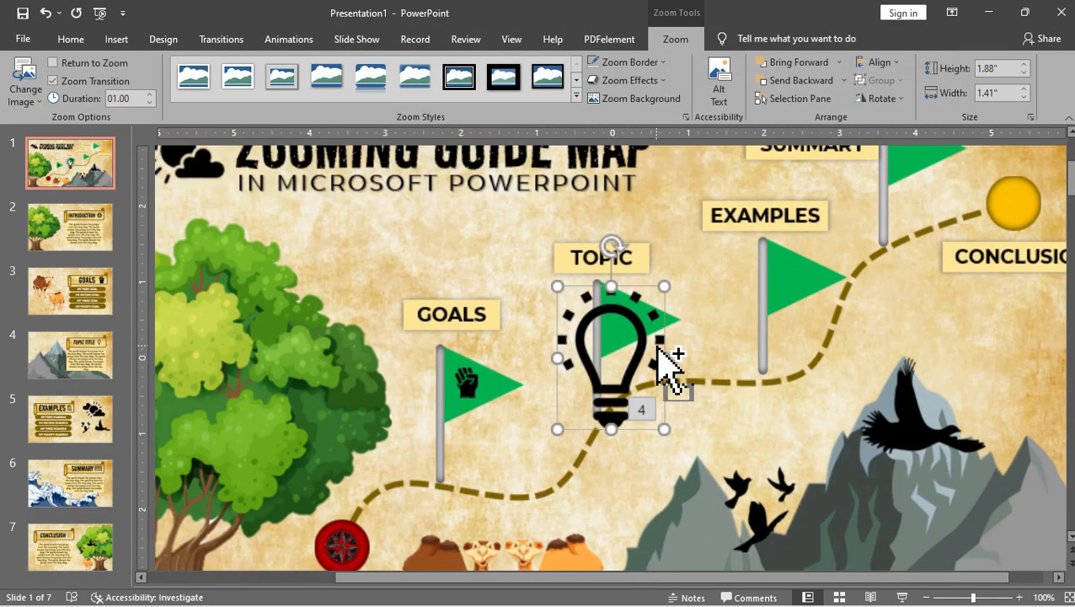
Shrink the lightbulb, set its border to No Outline and seat it on the TOPIC flag
{"action": "mouse_move", "coordinate": [691, 250]}
{"action": "left_mouse_down"}
{"action": "mouse_move", "coordinate": [567, 415]}
{"action": "mouse_move", "coordinate": [643, 291]}
{"action": "left_mouse_up"}
{"action": "left_click", "coordinate": [663, 61]}
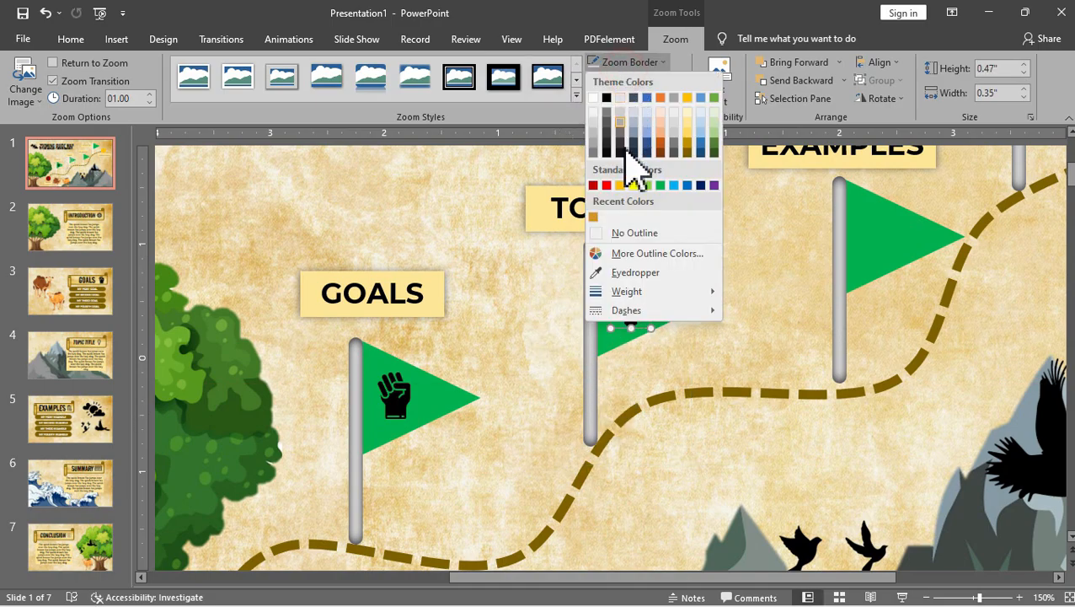
{"action": "left_click", "coordinate": [629, 234]}
{"action": "left_click_drag", "start_coordinate": [636, 295], "coordinate": [633, 290]}
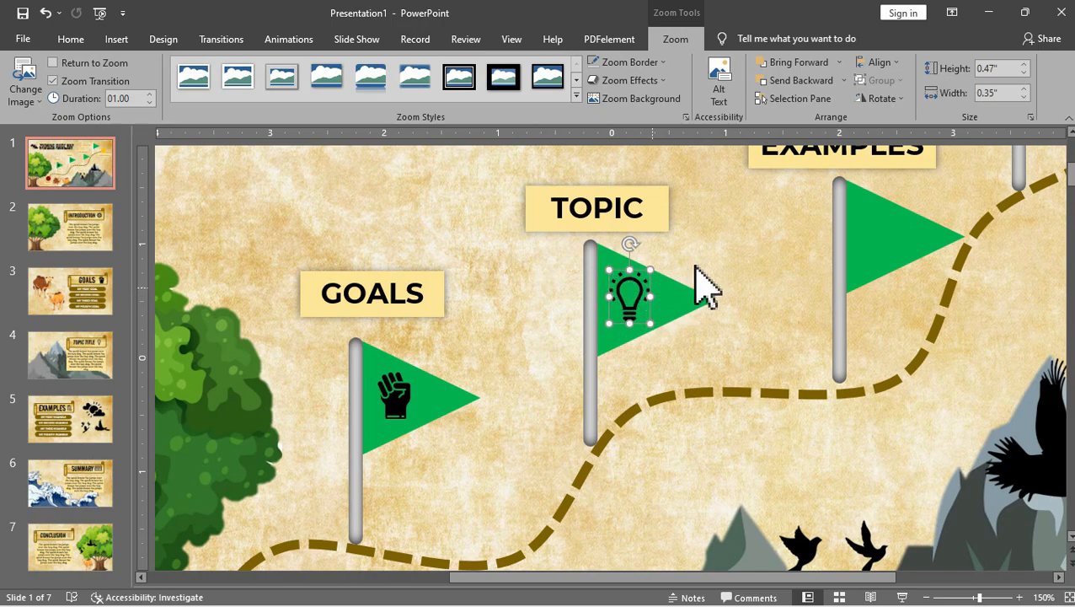
{"action": "left_click", "coordinate": [713, 253]}
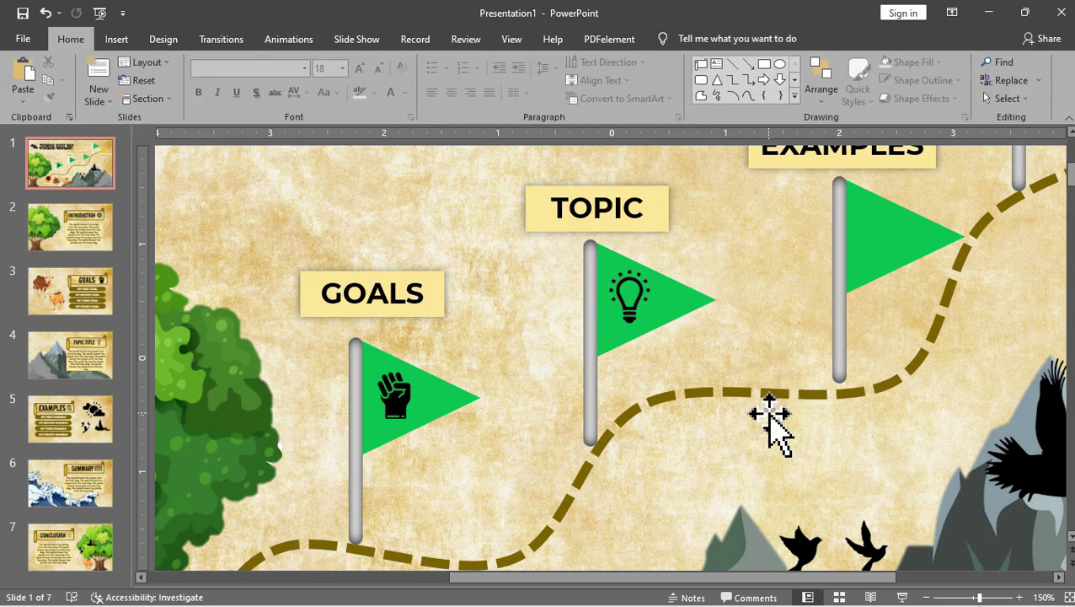
Test in Slide Show: zoom into the Topic slide from the lightbulb and return to the map
{"action": "left_click", "coordinate": [904, 596]}
{"action": "left_click", "coordinate": [552, 257]}
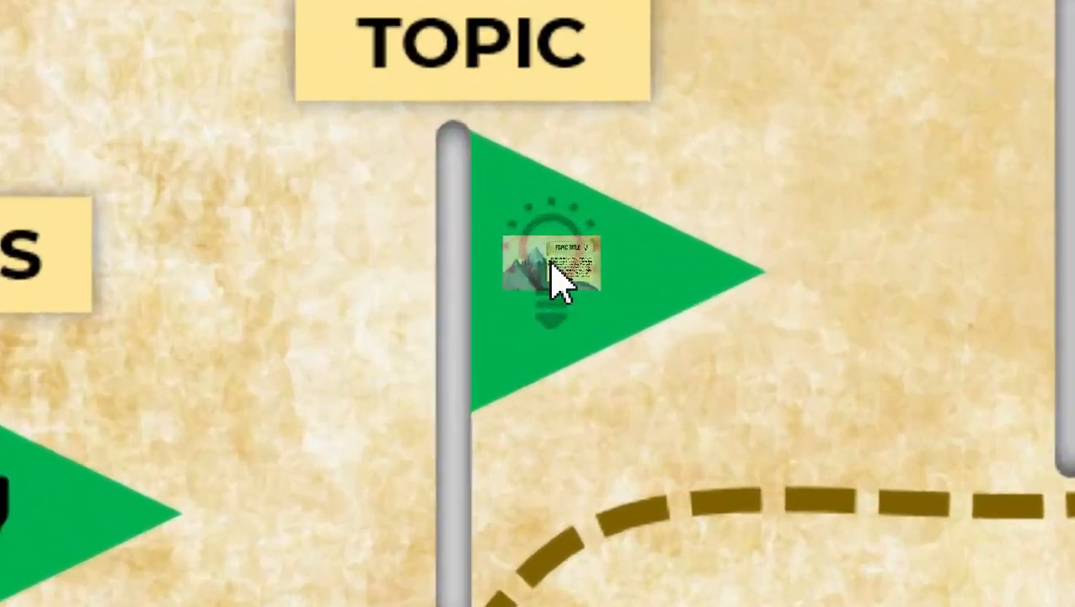
{"action": "left_click", "coordinate": [15, 591]}
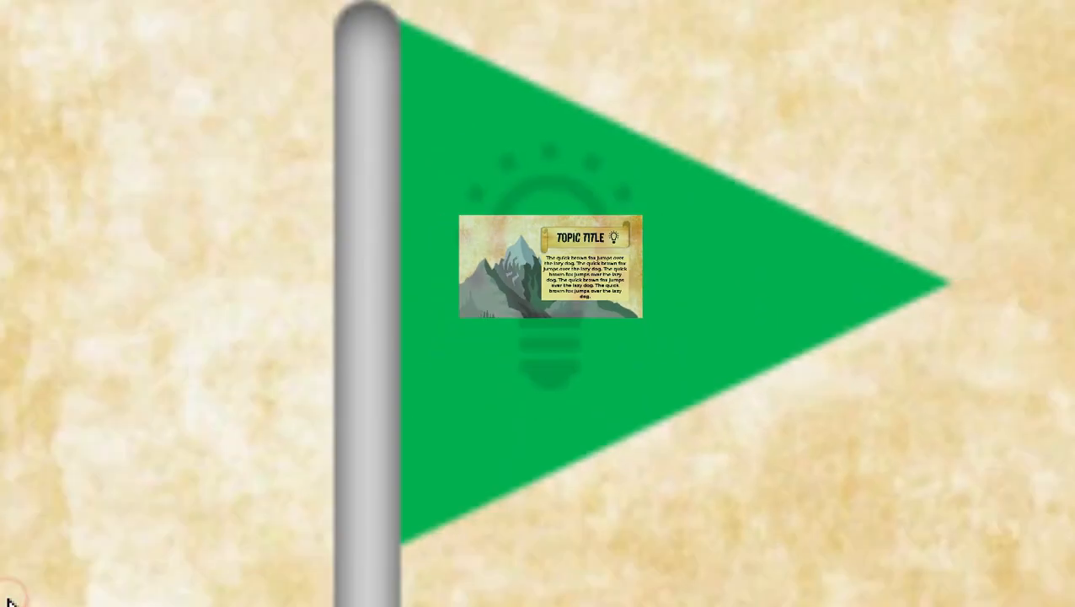
{"action": "key", "text": "Escape"}
{"action": "scroll", "coordinate": [800, 315], "scroll_direction": "down", "scroll_amount": 2}
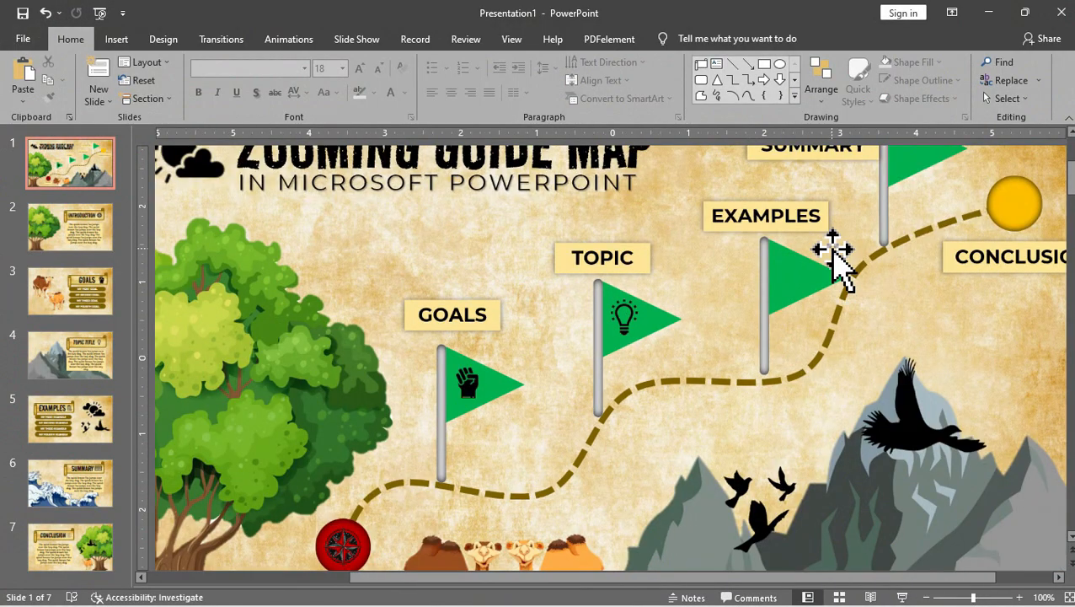
{"action": "scroll", "coordinate": [834, 253], "scroll_direction": "down", "scroll_amount": 2}
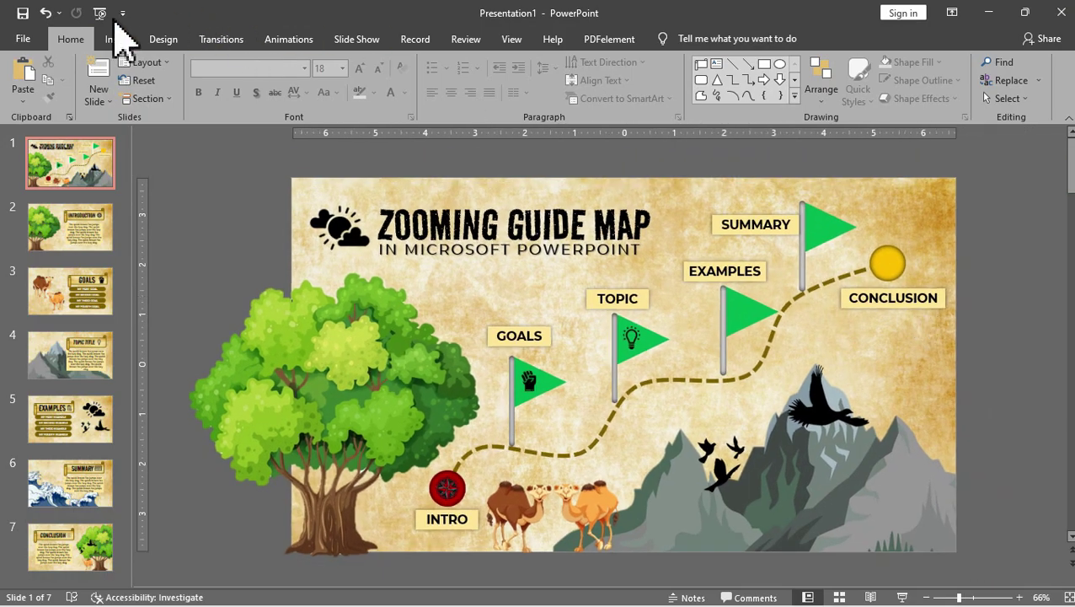
Insert a Slide Zoom to slide 5 (Examples) onto the map
{"action": "left_click", "coordinate": [116, 38]}
{"action": "left_click", "coordinate": [516, 93]}
{"action": "left_click", "coordinate": [539, 156]}
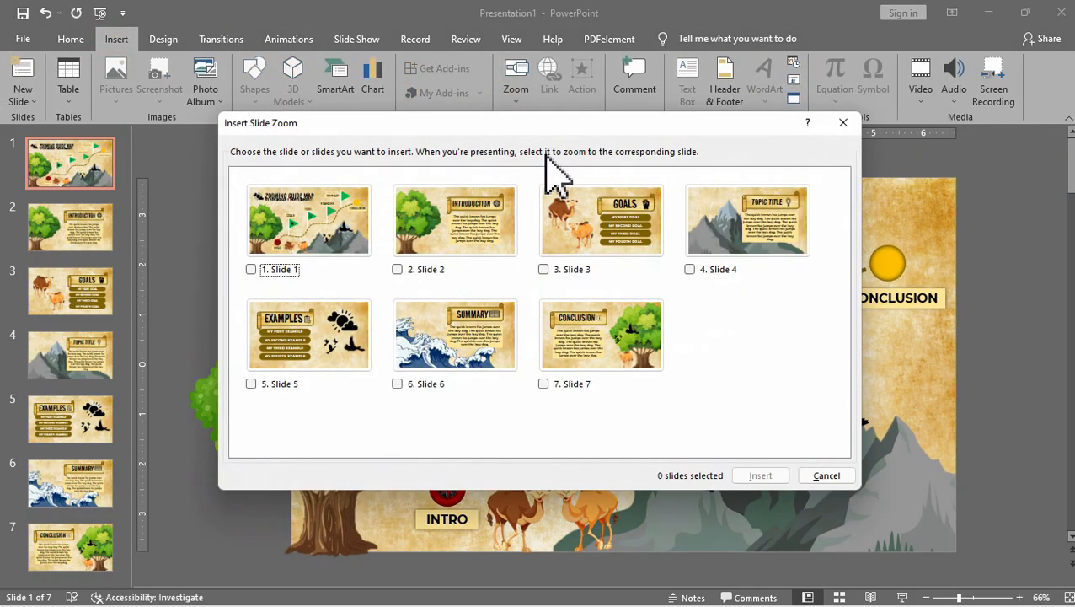
{"action": "left_click", "coordinate": [251, 384]}
{"action": "left_click", "coordinate": [760, 475]}
Replace the Examples zoom's picture with the EXAMPLE clipboard icon file
{"action": "left_click", "coordinate": [675, 39]}
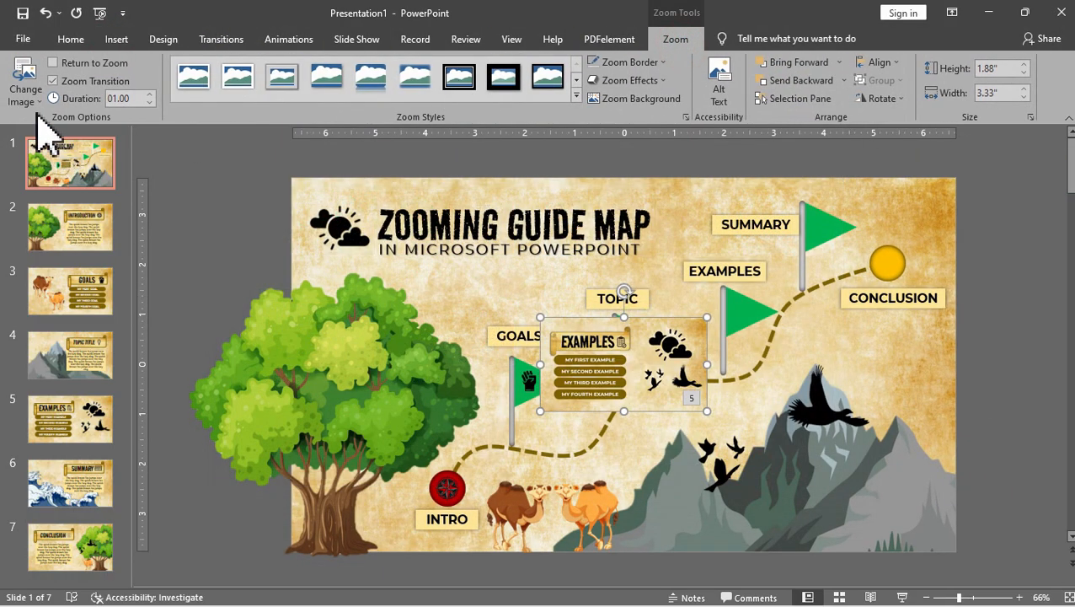
{"action": "left_click", "coordinate": [25, 92]}
{"action": "left_click", "coordinate": [64, 118]}
{"action": "left_click", "coordinate": [412, 297]}
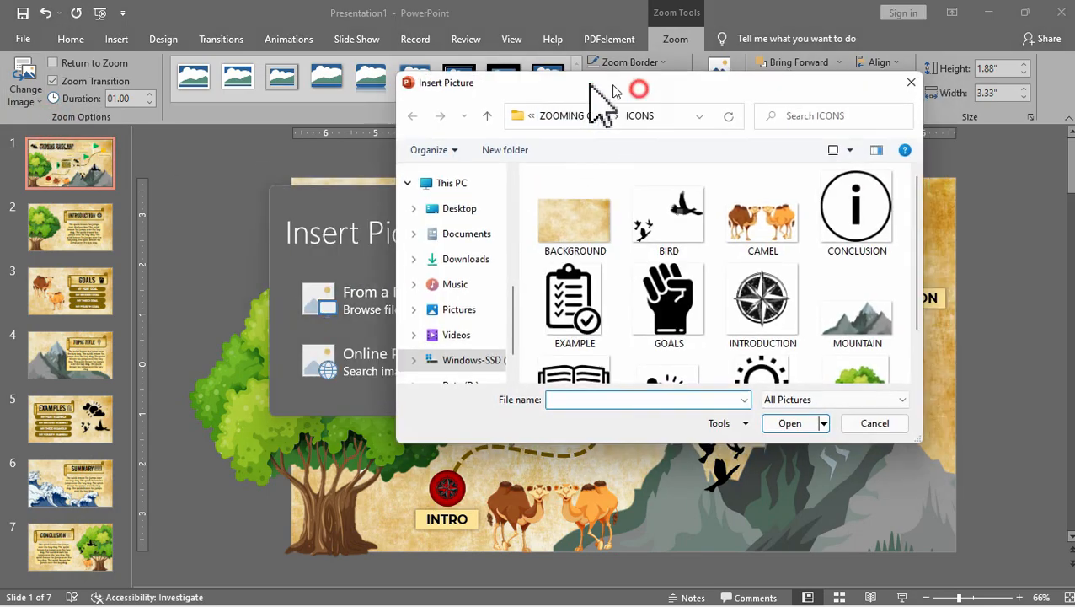
{"action": "left_click_drag", "start_coordinate": [598, 86], "coordinate": [278, 112]}
{"action": "double_click", "coordinate": [202, 333]}
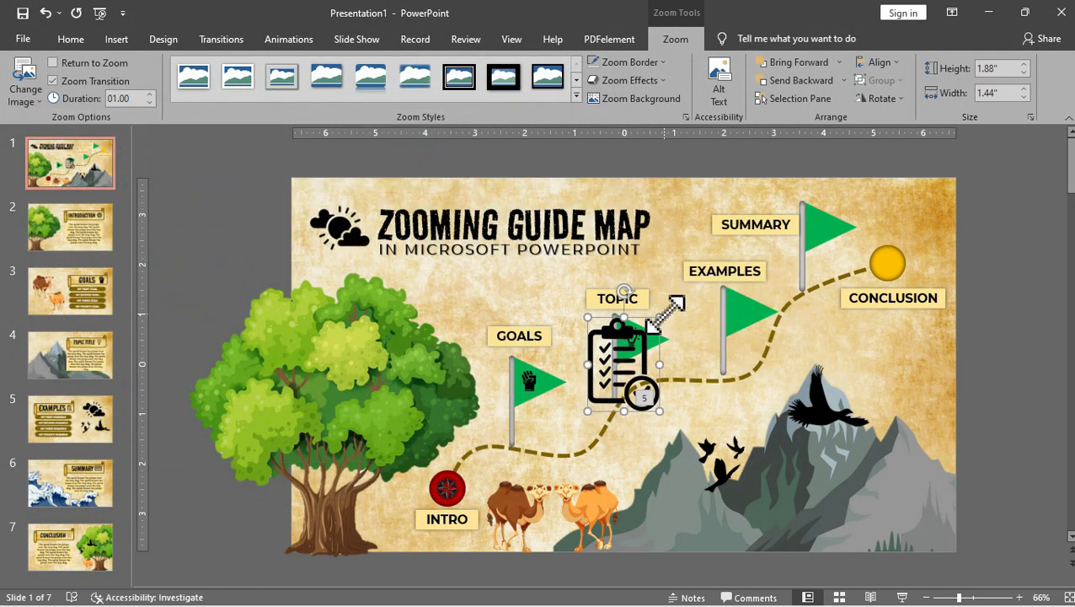
Shrink the clipboard icon, set No Outline and nudge it onto the EXAMPLES flag
{"action": "mouse_move", "coordinate": [659, 319]}
{"action": "left_mouse_down"}
{"action": "mouse_move", "coordinate": [625, 372]}
{"action": "mouse_move", "coordinate": [741, 313]}
{"action": "left_mouse_up"}
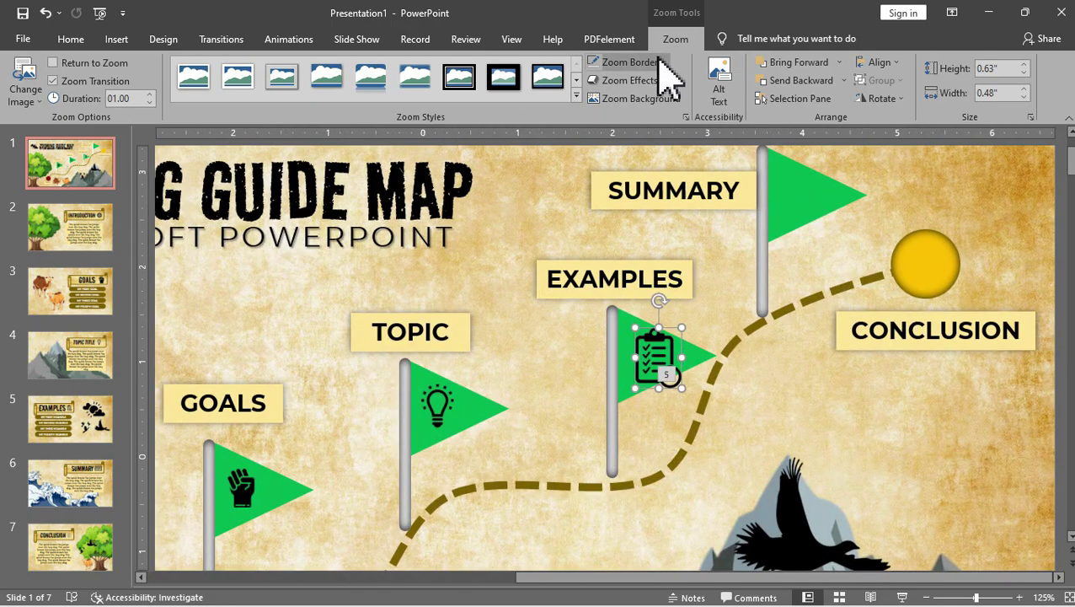
{"action": "left_click", "coordinate": [663, 62]}
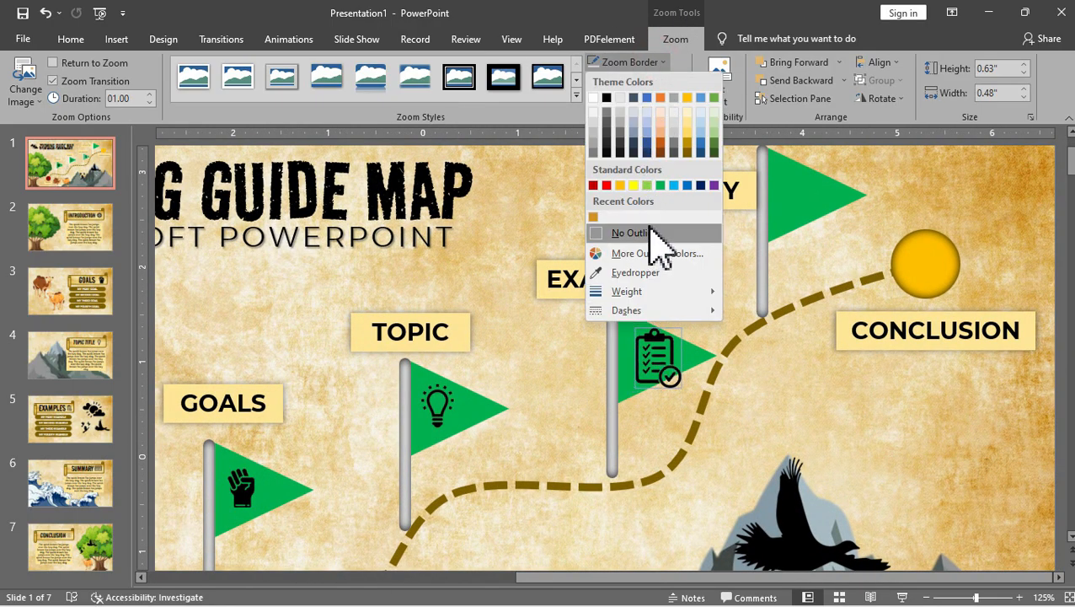
{"action": "left_click", "coordinate": [649, 232]}
{"action": "left_click_drag", "start_coordinate": [668, 341], "coordinate": [674, 337]}
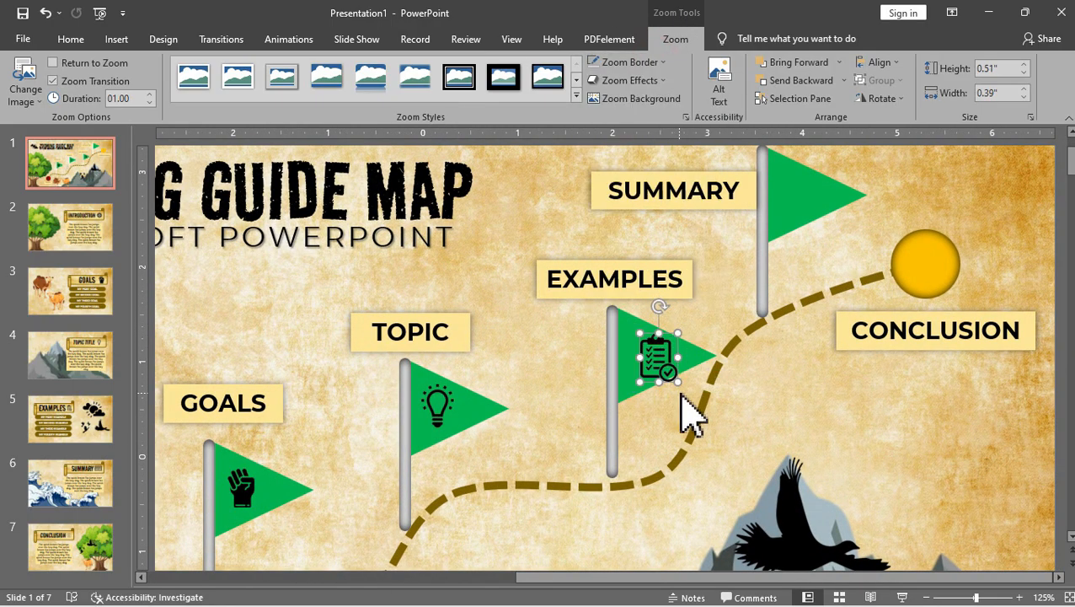
{"action": "scroll", "coordinate": [691, 415], "scroll_direction": "up", "scroll_amount": 3}
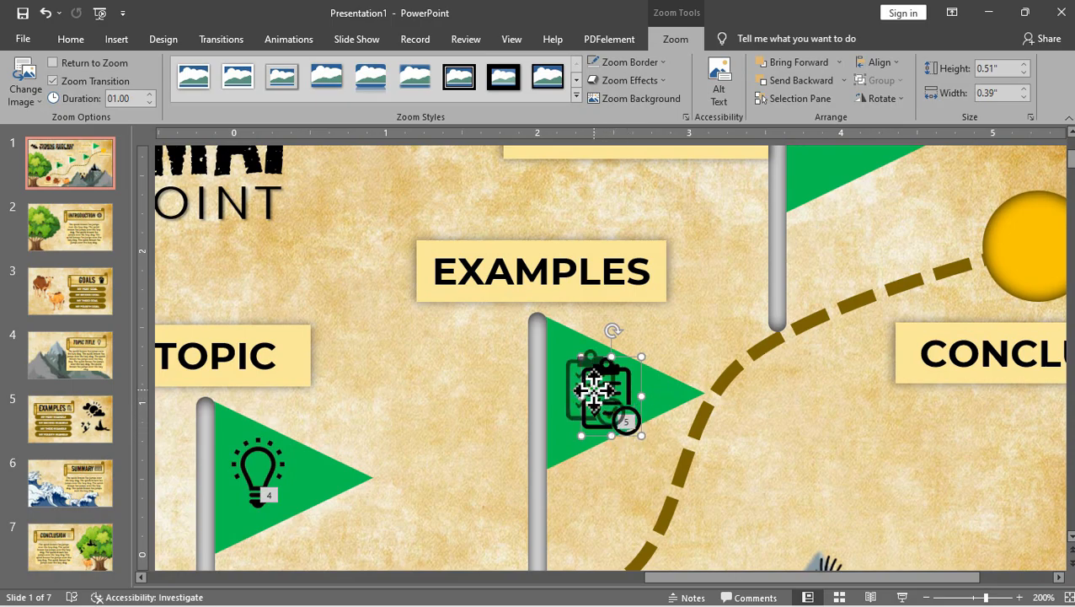
{"action": "left_click_drag", "start_coordinate": [598, 388], "coordinate": [589, 381]}
{"action": "left_click", "coordinate": [649, 506]}
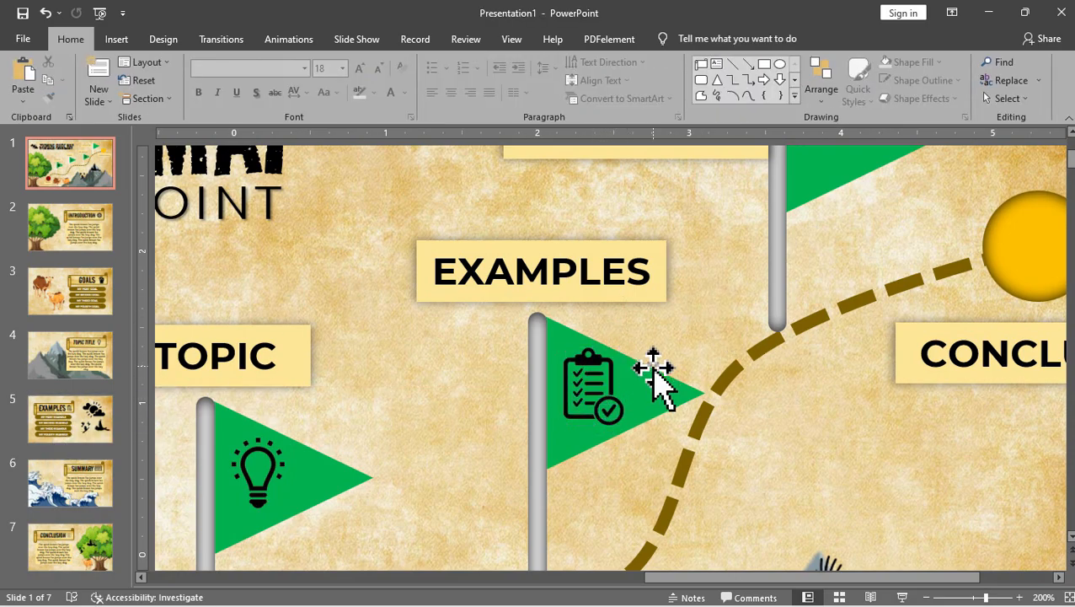
{"action": "scroll", "coordinate": [657, 371], "scroll_direction": "down", "scroll_amount": 5}
{"action": "left_click", "coordinate": [116, 39]}
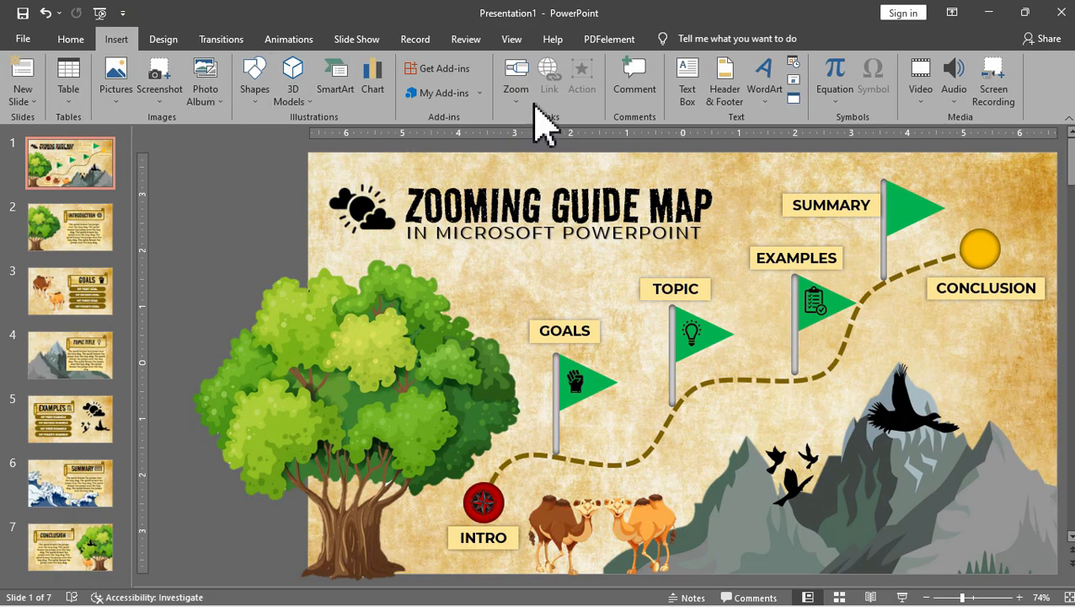
Insert a Slide Zoom to slide 6 (Summary) onto the map
{"action": "left_click", "coordinate": [516, 84]}
{"action": "left_click", "coordinate": [539, 144]}
{"action": "left_click", "coordinate": [399, 384]}
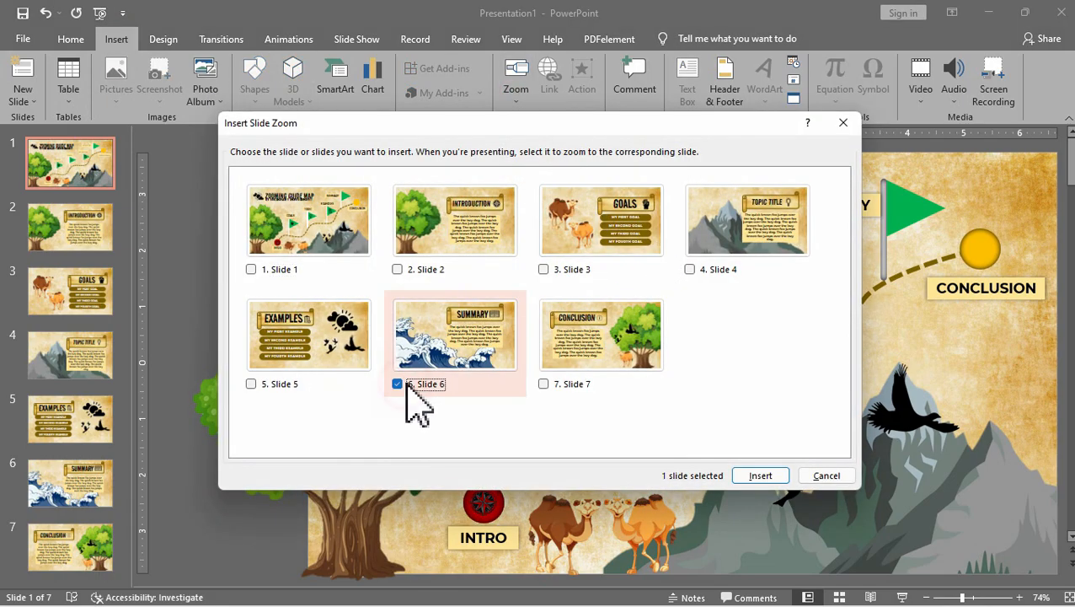
{"action": "left_click", "coordinate": [760, 476]}
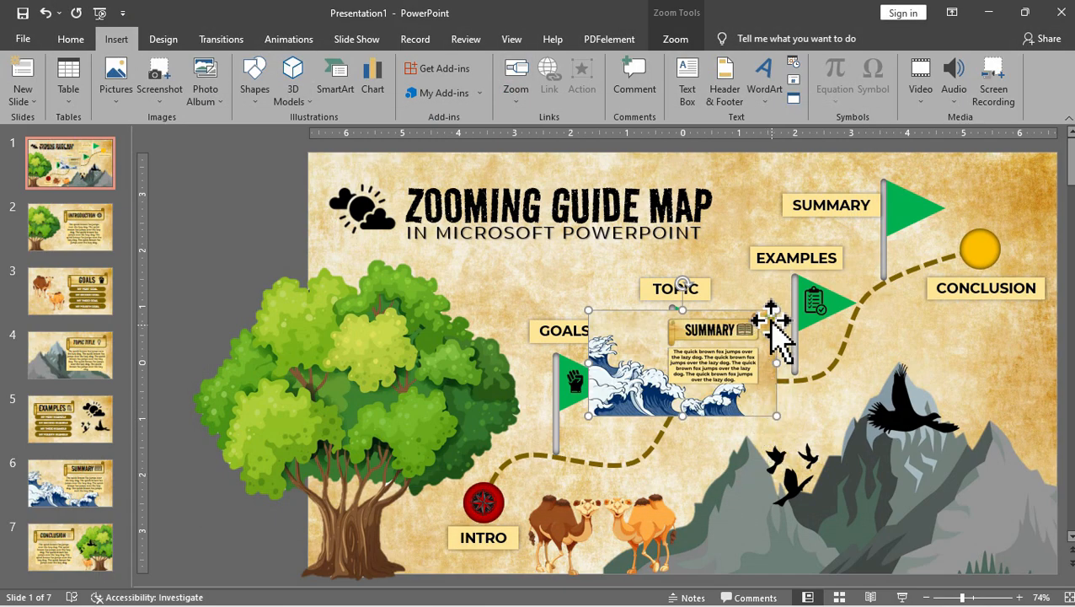
Replace the Summary zoom's picture with the SUMMARY book icon file
{"action": "left_click", "coordinate": [675, 39]}
{"action": "left_click", "coordinate": [24, 84]}
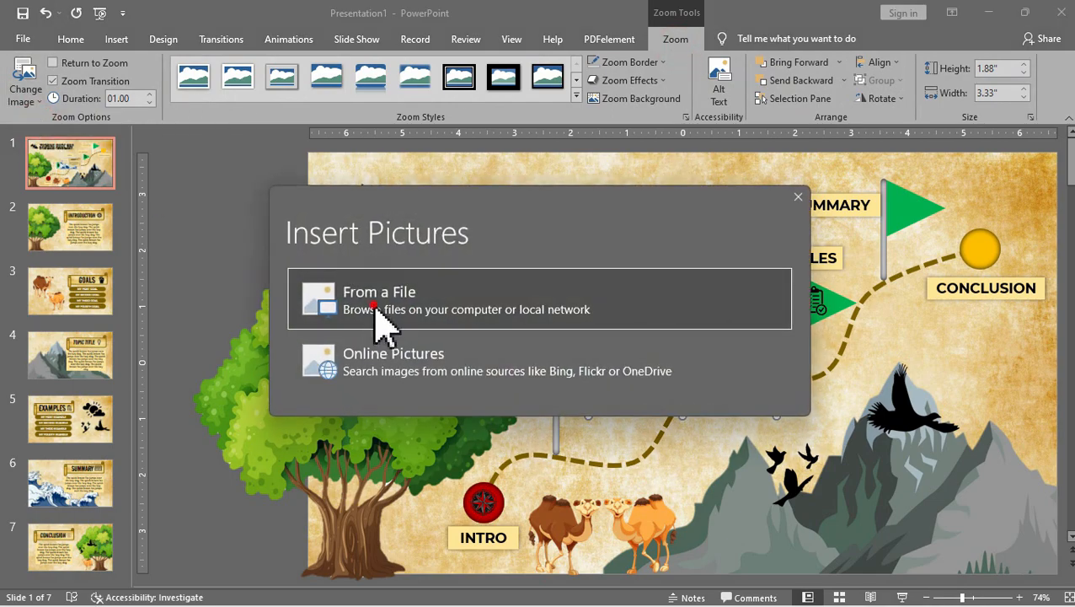
{"action": "left_click", "coordinate": [374, 310]}
{"action": "scroll", "coordinate": [387, 320], "scroll_direction": "down", "scroll_amount": 2}
{"action": "double_click", "coordinate": [202, 362]}
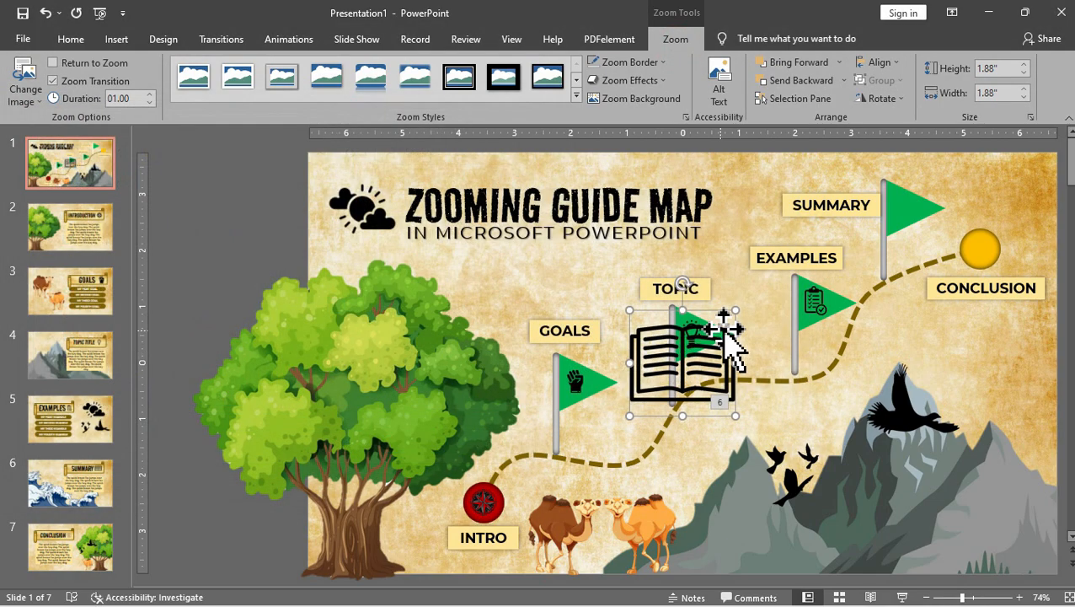
Shrink the book icon, place it on the SUMMARY flag and set its border to No Outline
{"action": "left_click_drag", "start_coordinate": [734, 311], "coordinate": [665, 375]}
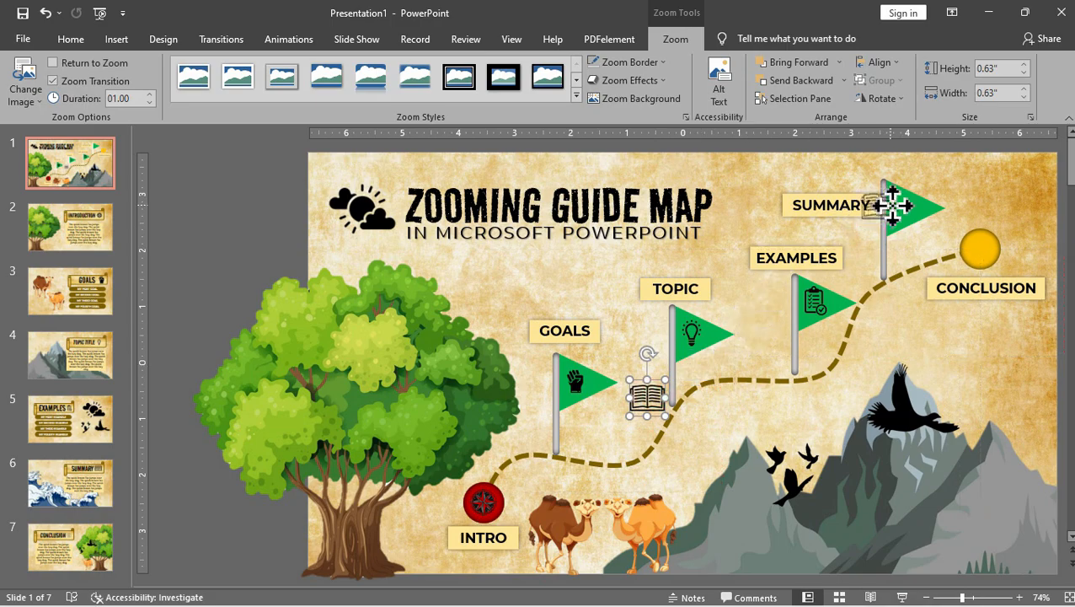
{"action": "mouse_move", "coordinate": [914, 207]}
{"action": "left_mouse_down"}
{"action": "mouse_move", "coordinate": [903, 209]}
{"action": "mouse_move", "coordinate": [925, 226]}
{"action": "left_mouse_up"}
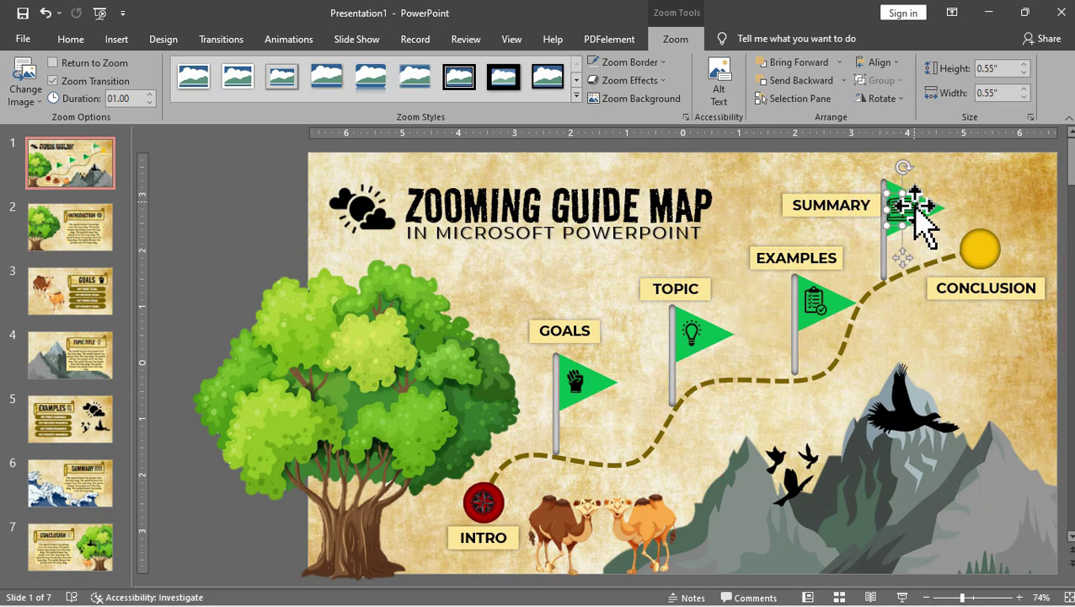
{"action": "left_click", "coordinate": [662, 62]}
{"action": "left_click", "coordinate": [636, 233]}
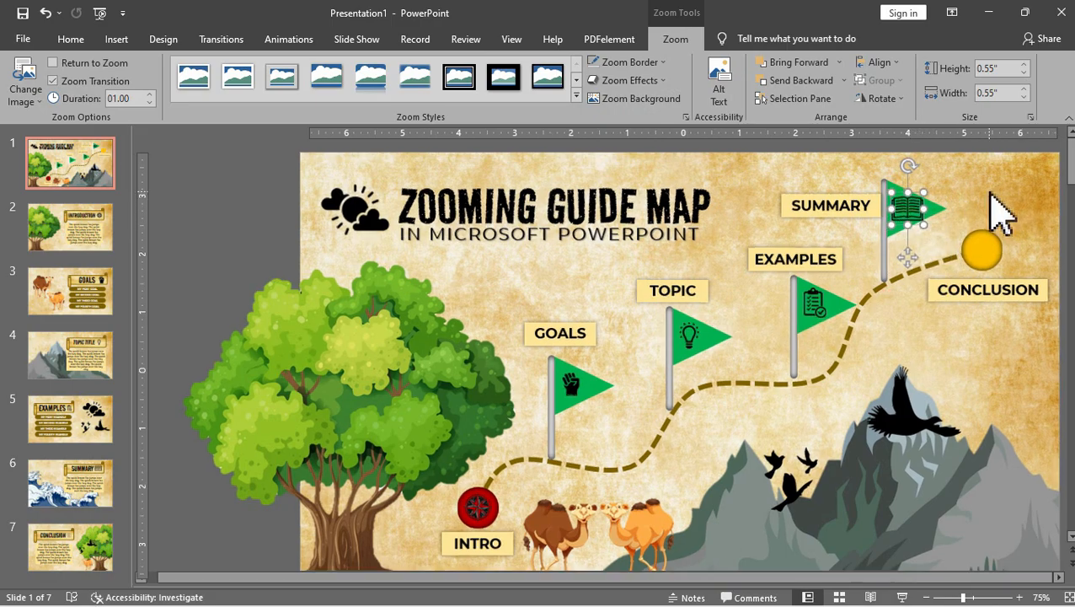
{"action": "scroll", "coordinate": [926, 211], "scroll_direction": "up", "scroll_amount": 3}
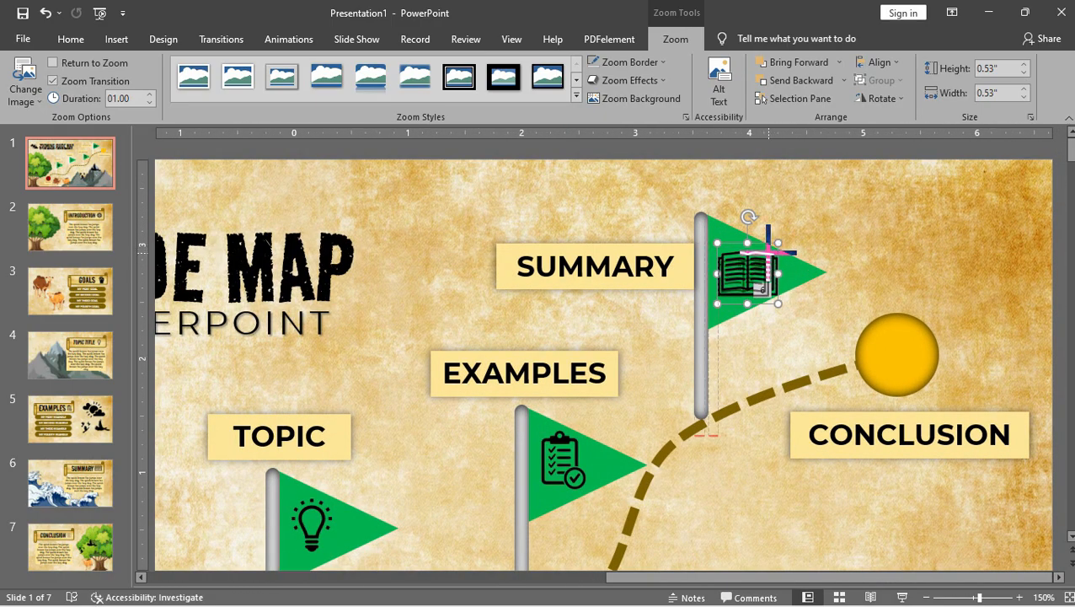
{"action": "left_click_drag", "start_coordinate": [778, 244], "coordinate": [771, 252]}
{"action": "left_click", "coordinate": [860, 236]}
Insert a Slide Zoom to slide 7 (Conclusion) onto the map
{"action": "left_click", "coordinate": [116, 39]}
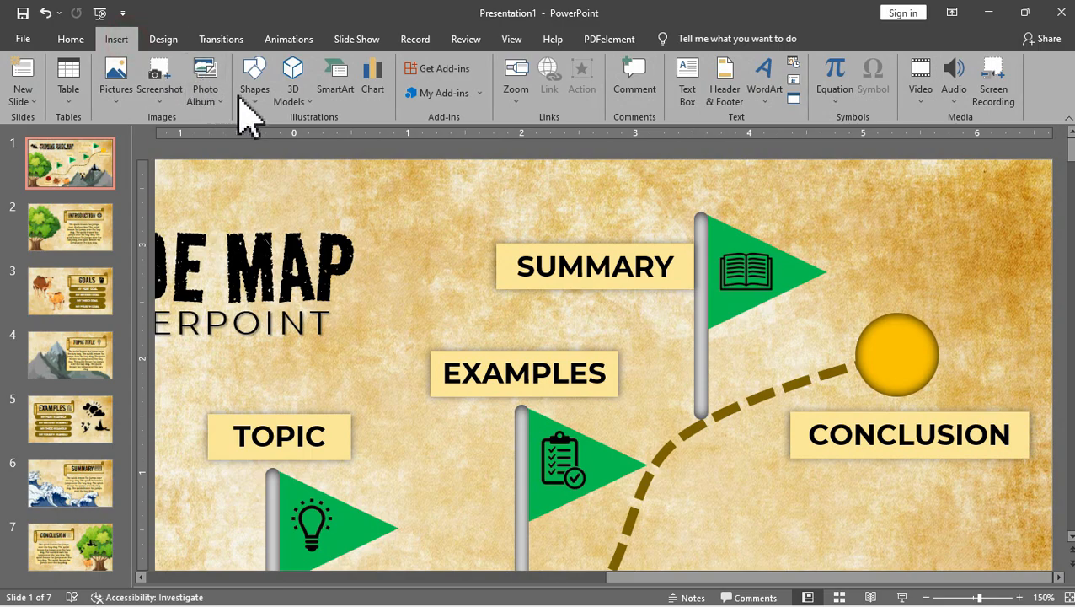
{"action": "left_click", "coordinate": [515, 89]}
{"action": "left_click", "coordinate": [556, 161]}
{"action": "left_click", "coordinate": [573, 384]}
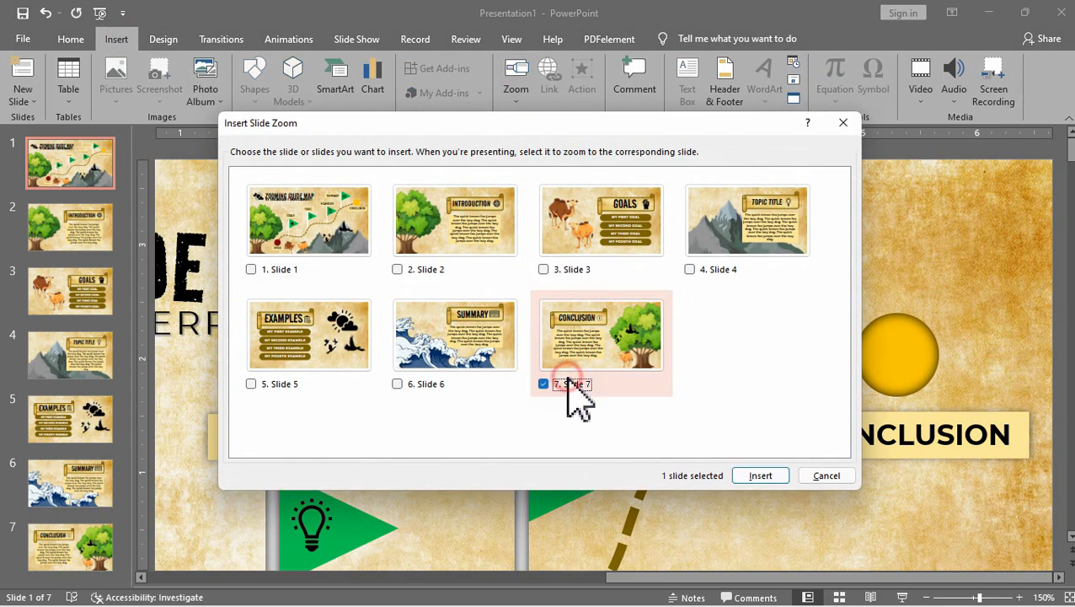
{"action": "left_click", "coordinate": [760, 475]}
Replace the Conclusion zoom's picture with the CONCLUSION info icon file
{"action": "left_click", "coordinate": [674, 39]}
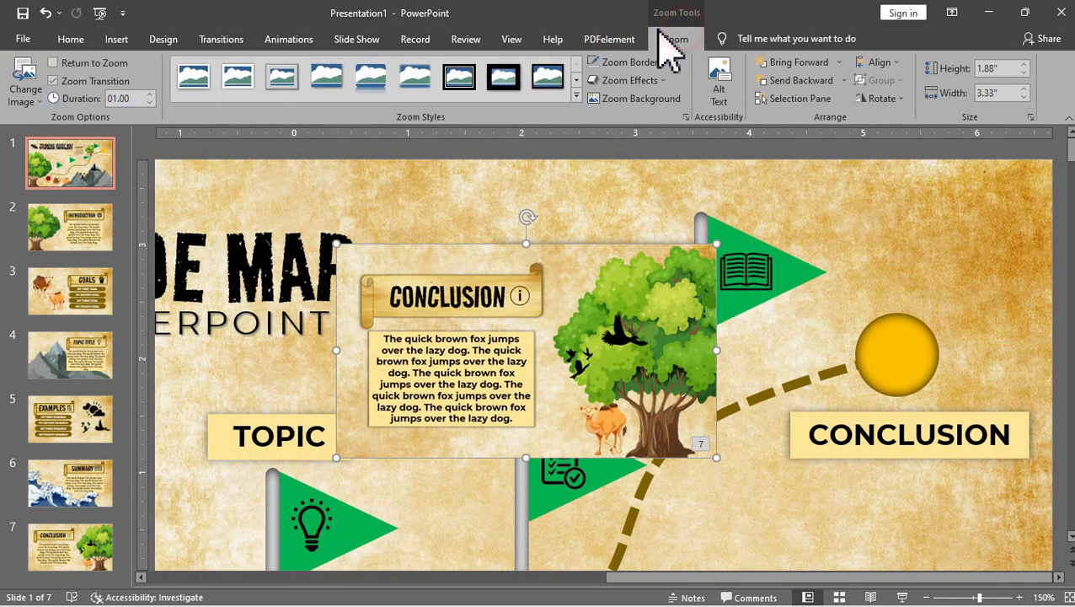
{"action": "left_click", "coordinate": [26, 84]}
{"action": "left_click", "coordinate": [329, 286]}
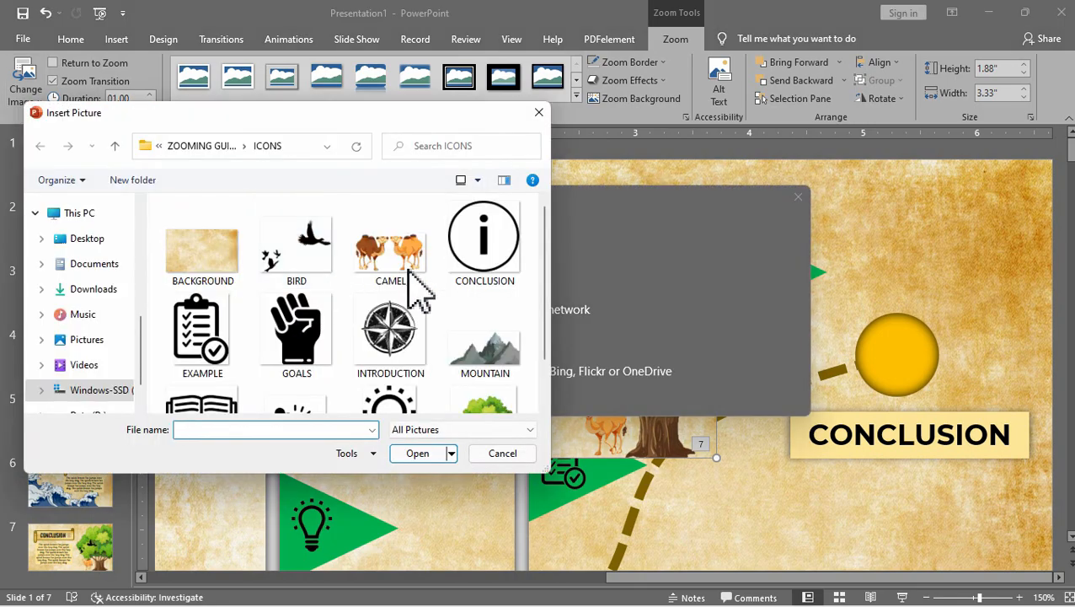
{"action": "double_click", "coordinate": [484, 244]}
Shrink the info icon onto the gold end circle and set its border to No Outline
{"action": "mouse_move", "coordinate": [634, 250]}
{"action": "left_mouse_down"}
{"action": "mouse_move", "coordinate": [472, 411]}
{"action": "mouse_move", "coordinate": [897, 354]}
{"action": "left_mouse_up"}
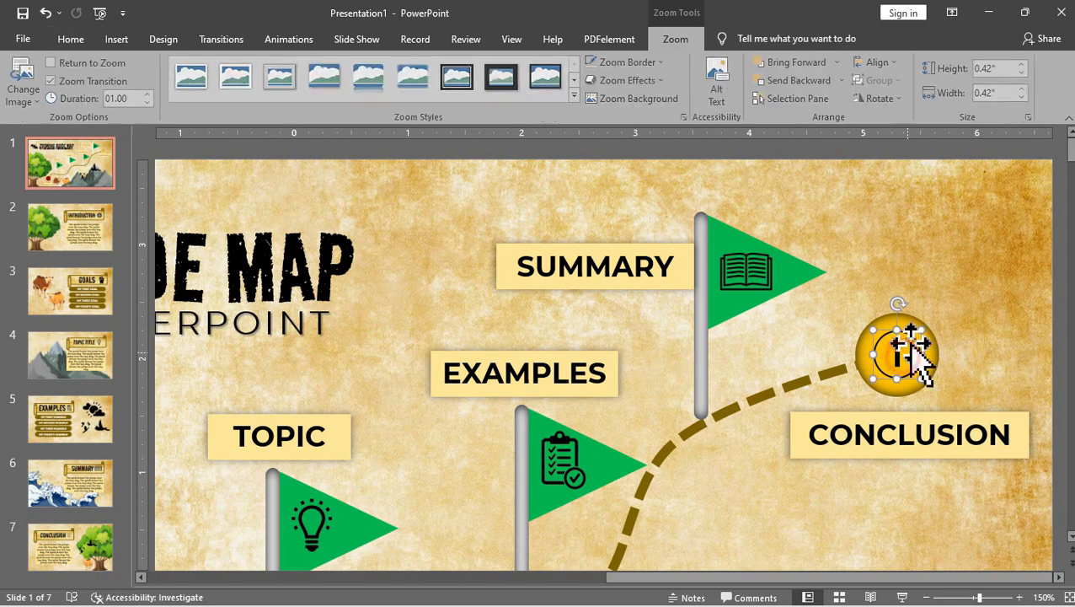
{"action": "left_click", "coordinate": [663, 61]}
{"action": "left_click", "coordinate": [635, 233]}
Deselect the info icon so all six zoom links show across the finished map
{"action": "left_click", "coordinate": [859, 244]}
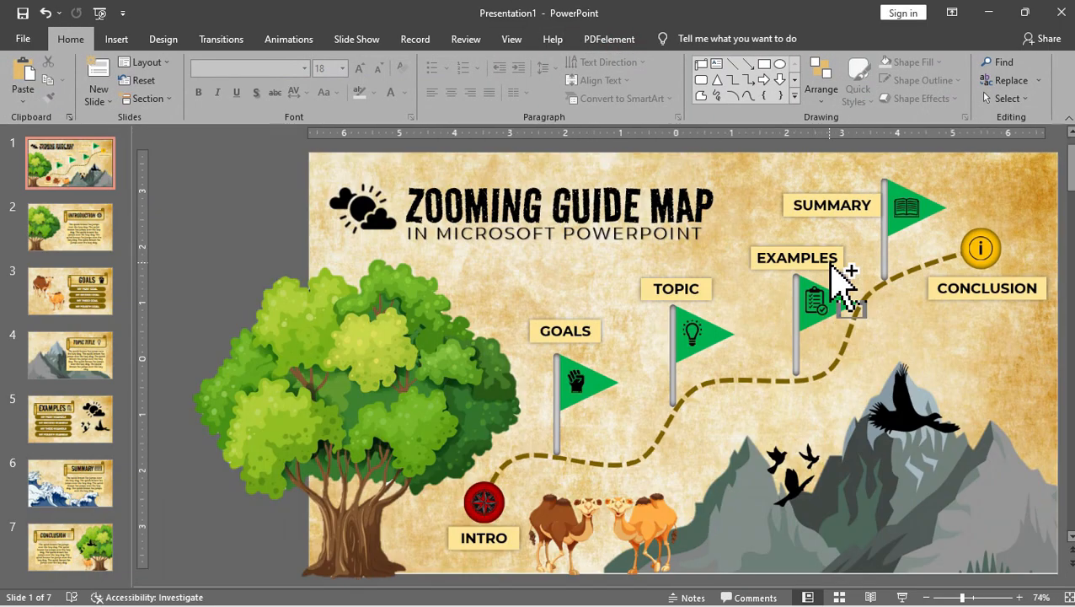
{"action": "scroll", "coordinate": [834, 278], "scroll_direction": "down", "scroll_amount": 5}
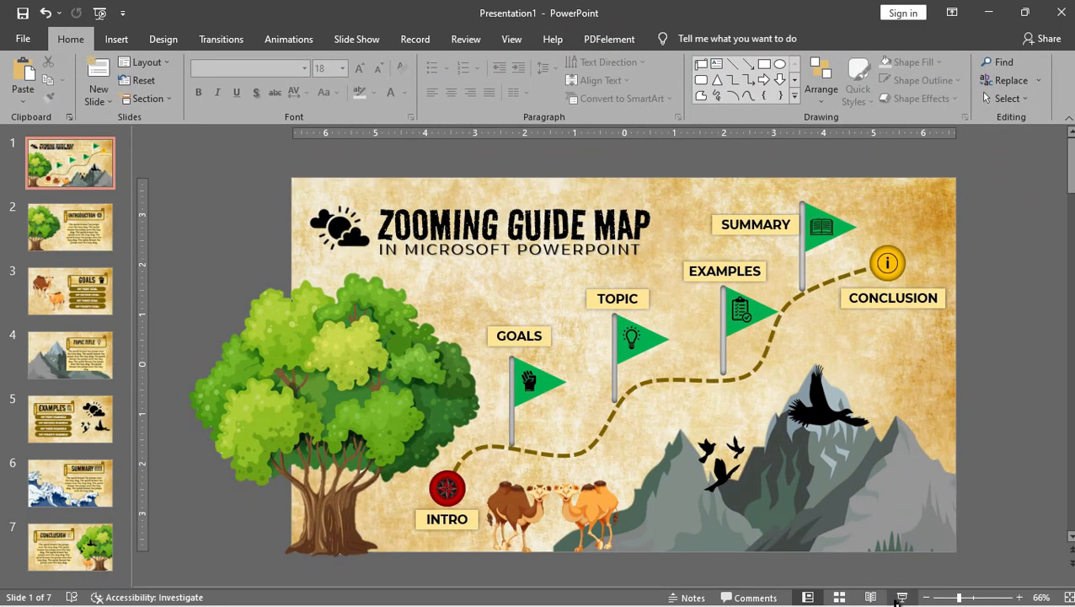